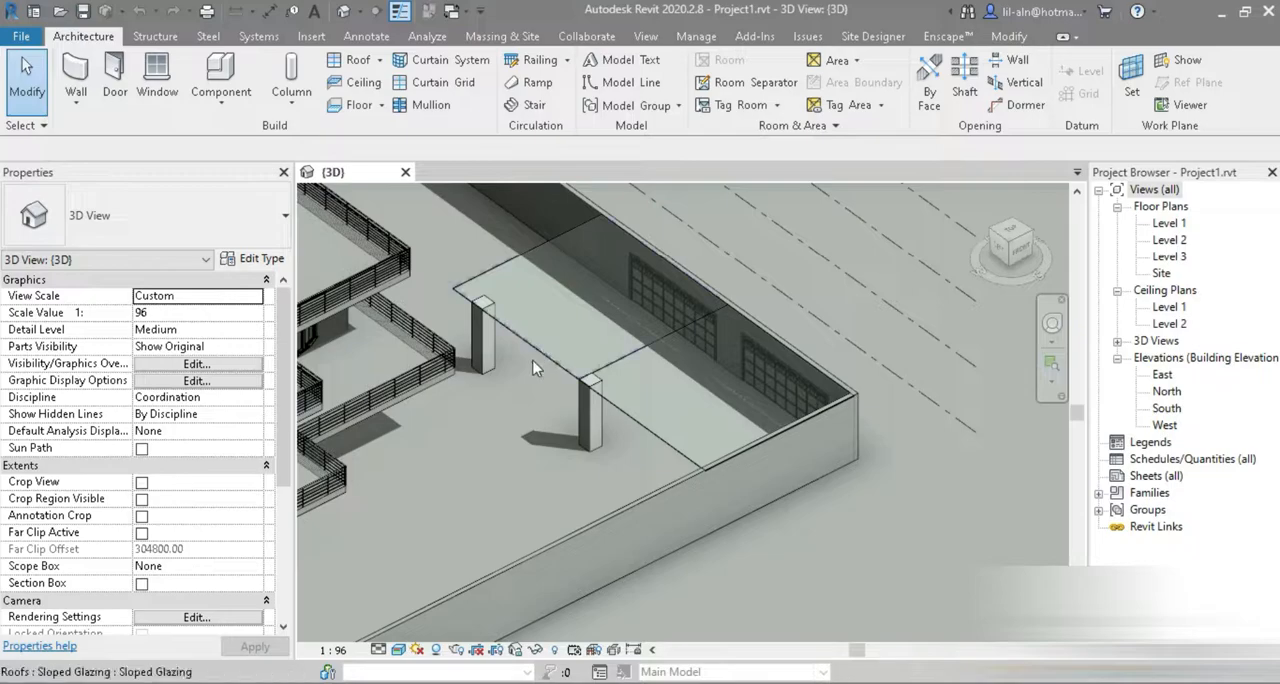
{"action": "scroll", "coordinate": [530, 365], "scroll_direction": "up", "scroll_amount": 2}
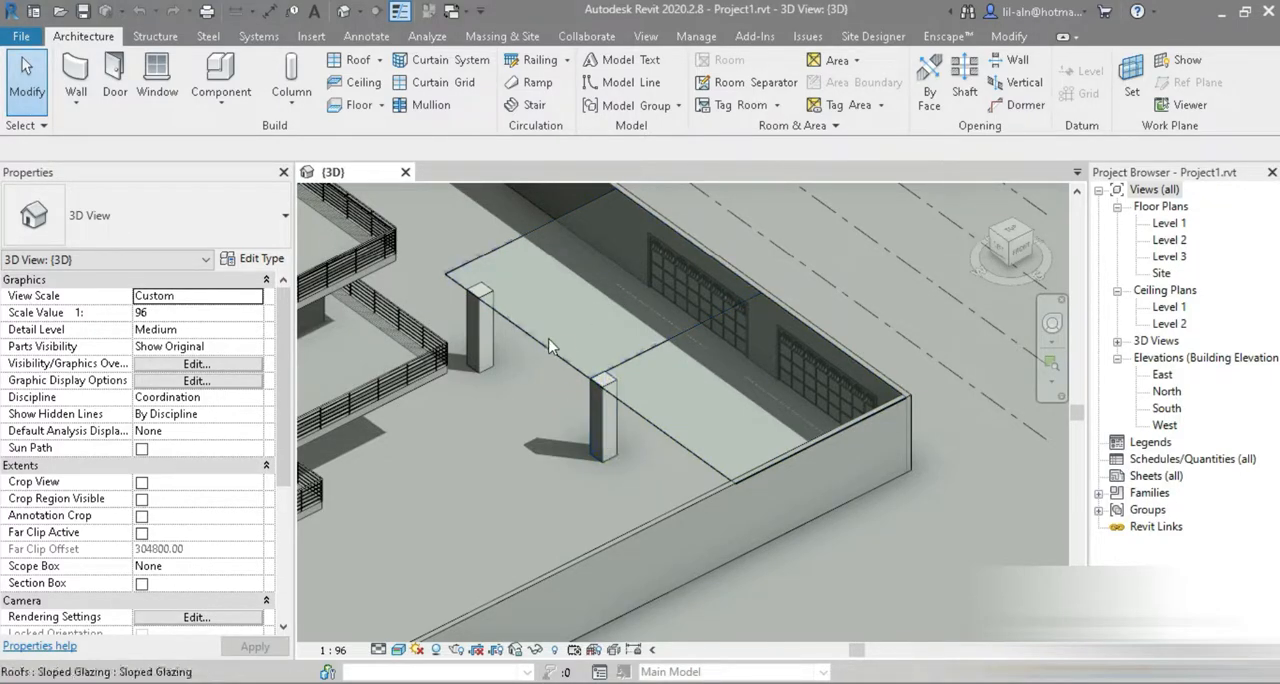
{"action": "middle_click_drag", "start_coordinate": [585, 448], "coordinate": [862, 203]}
{"action": "scroll", "coordinate": [661, 382], "scroll_direction": "down", "scroll_amount": 2}
{"action": "middle_click_drag", "start_coordinate": [708, 390], "coordinate": [481, 553]}
{"action": "scroll", "coordinate": [642, 330], "scroll_direction": "up", "scroll_amount": 2}
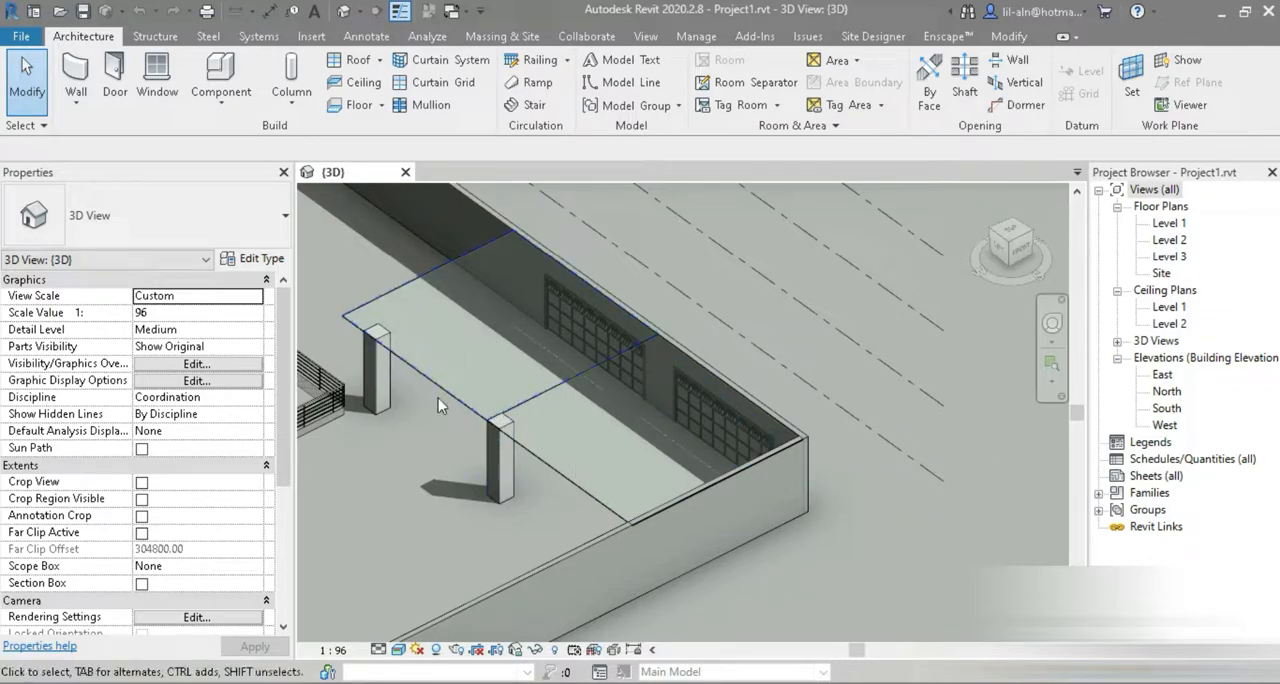
- Open the curtain panel family's Exterior elevation and close the other inactive views
{"action": "left_click", "coordinate": [33, 11]}
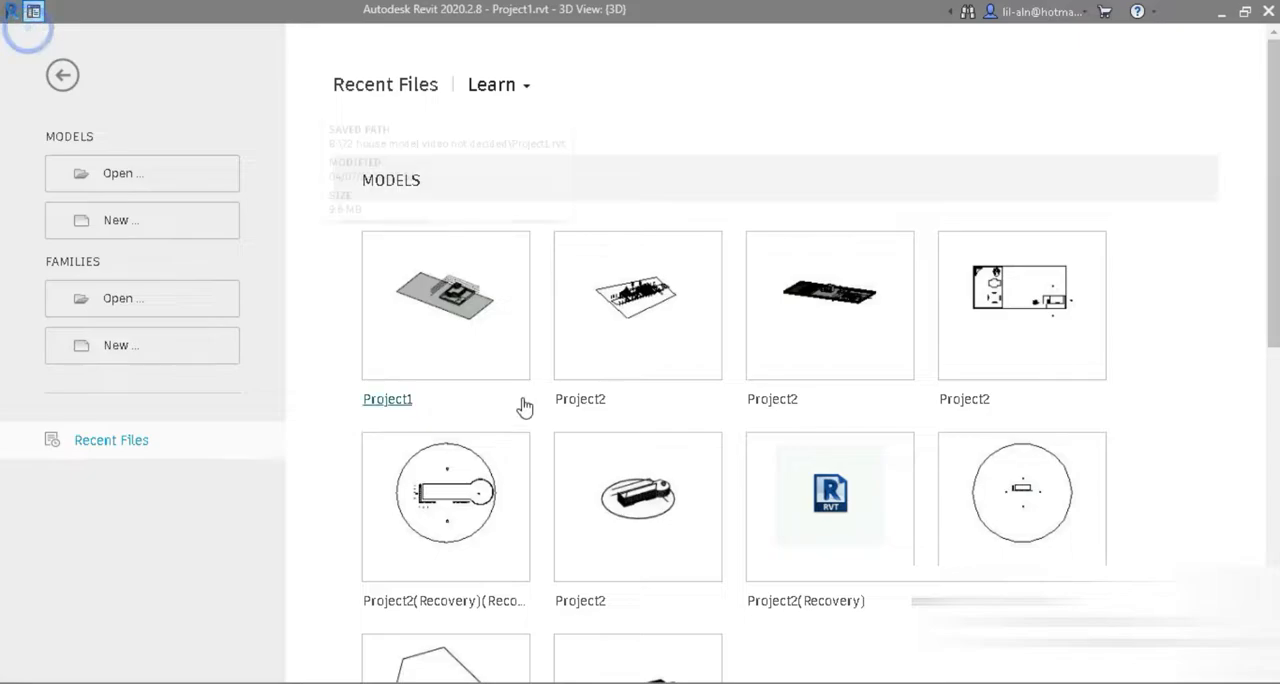
{"action": "left_click", "coordinate": [157, 352]}
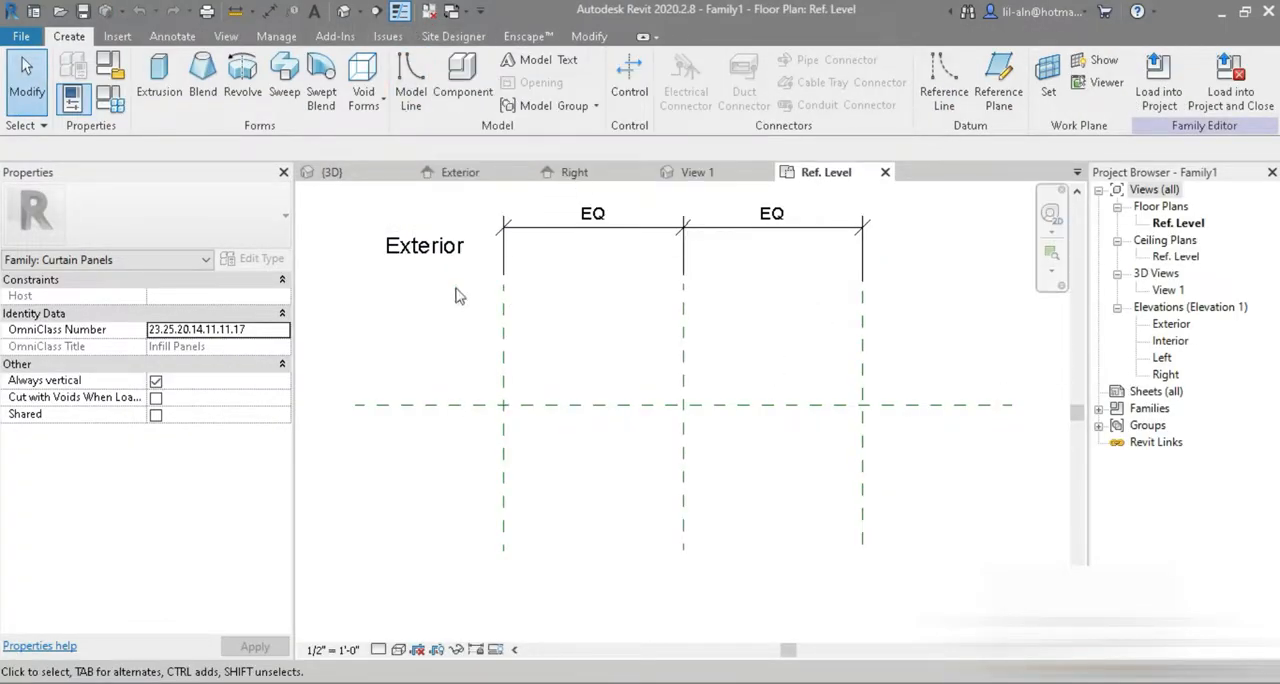
{"action": "left_click", "coordinate": [332, 173]}
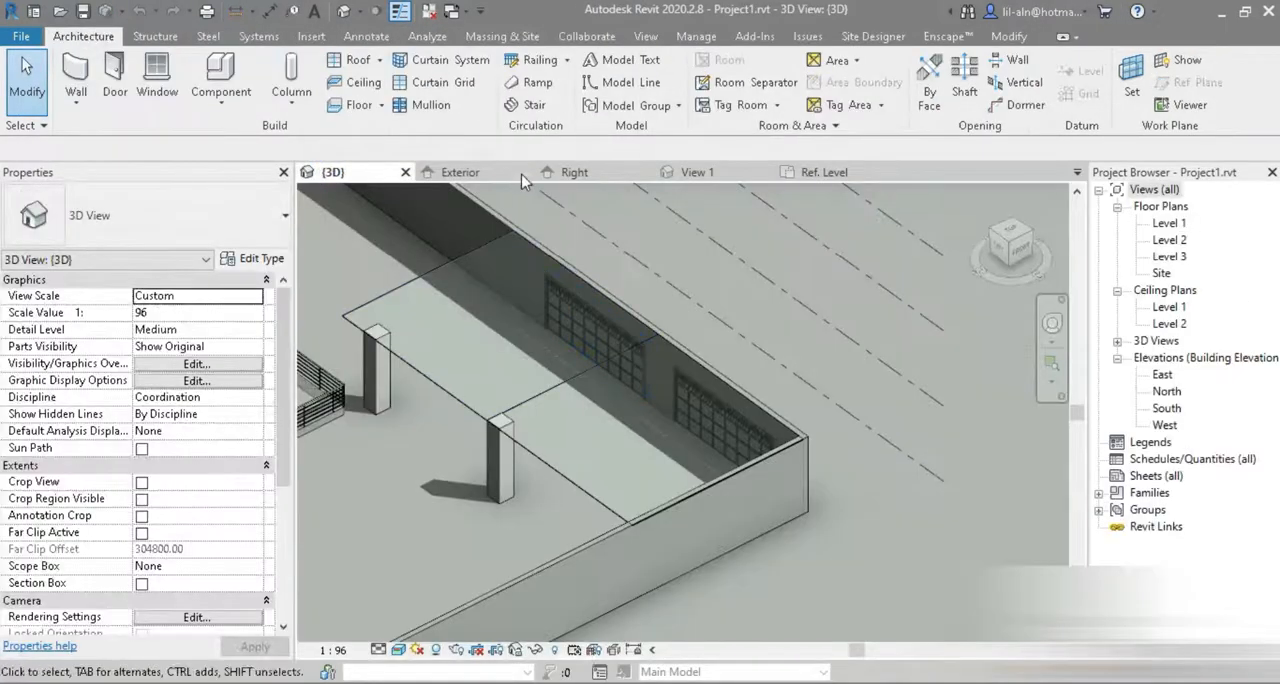
{"action": "left_click", "coordinate": [440, 172]}
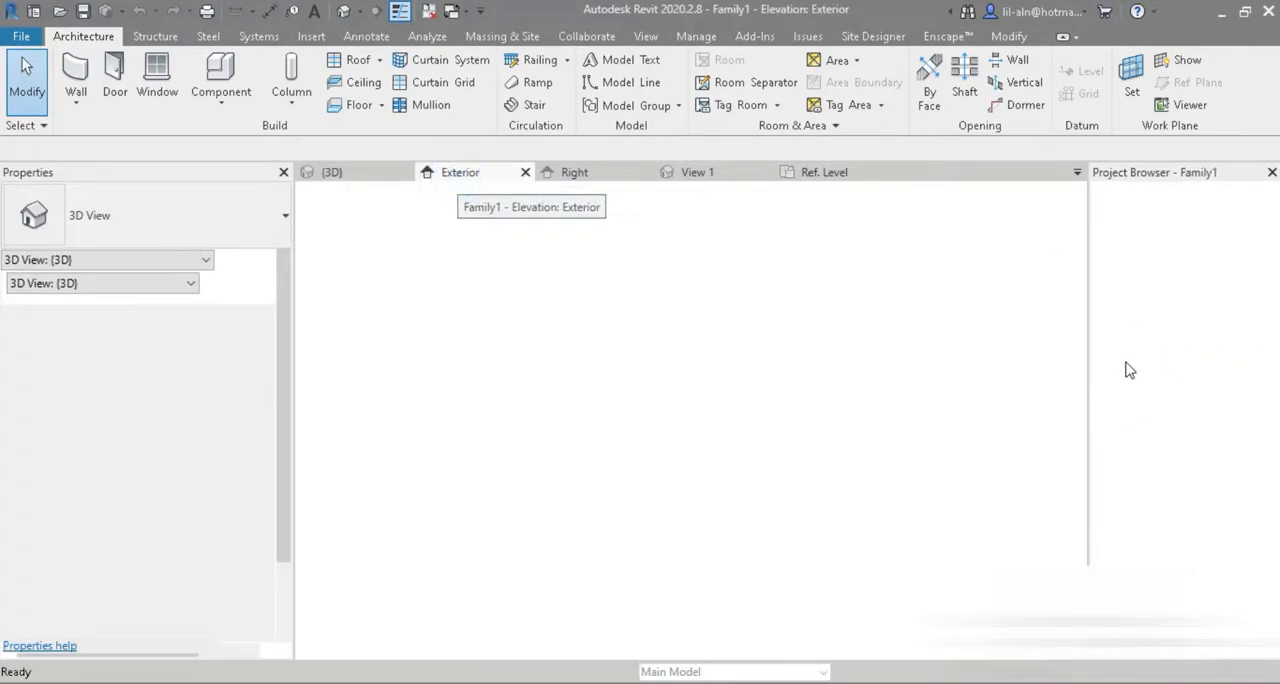
{"action": "left_click", "coordinate": [1173, 324]}
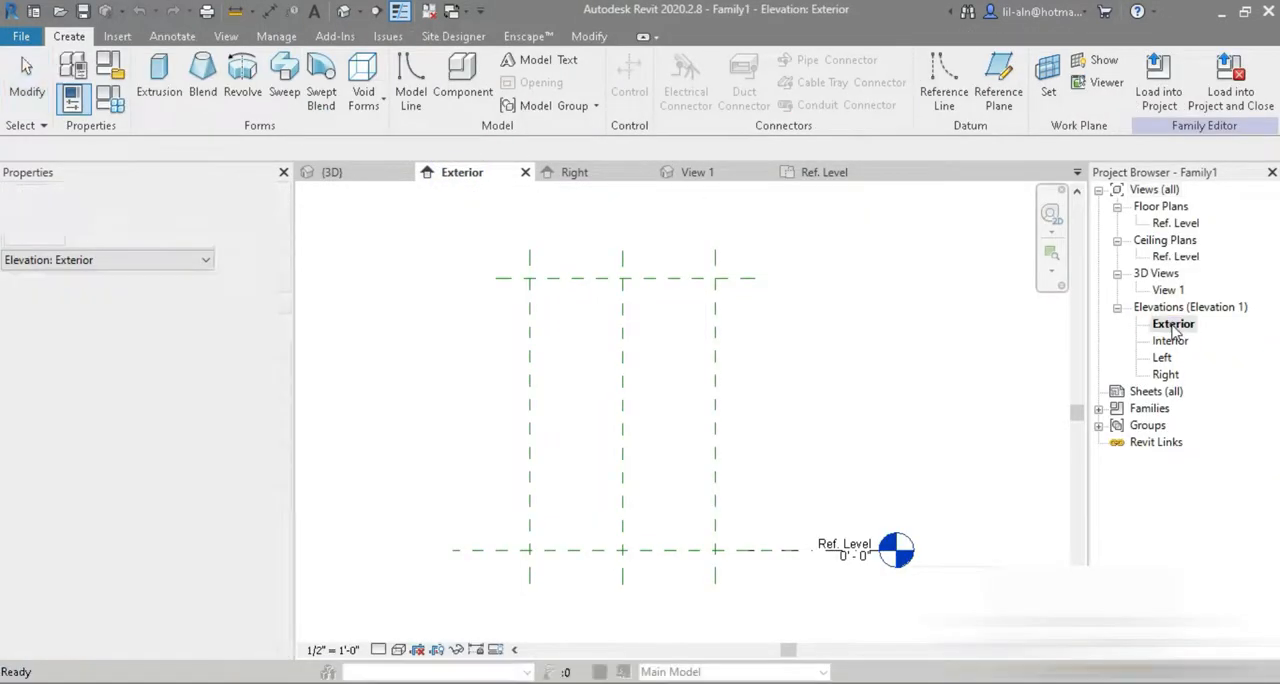
{"action": "left_click", "coordinate": [428, 11]}
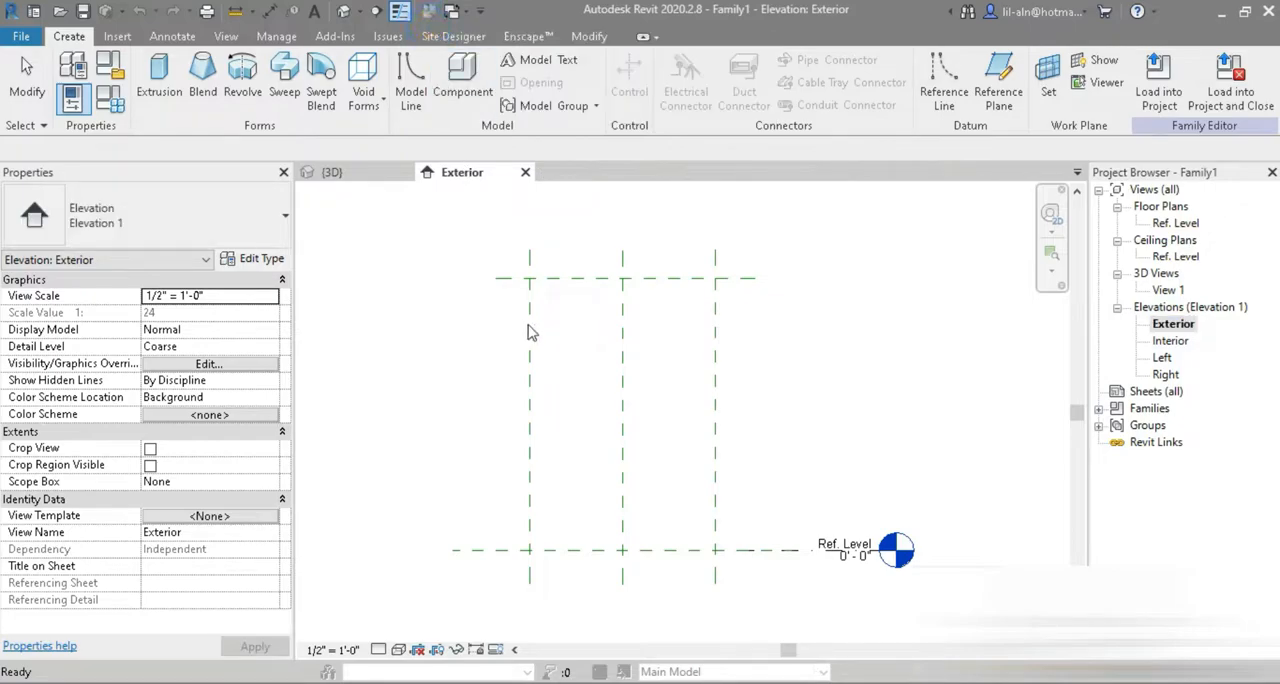
- Configure the family's length units to millimetres with 2 decimal places
{"action": "left_click", "coordinate": [360, 292]}
{"action": "key", "text": "u"}
{"action": "key", "text": "n"}
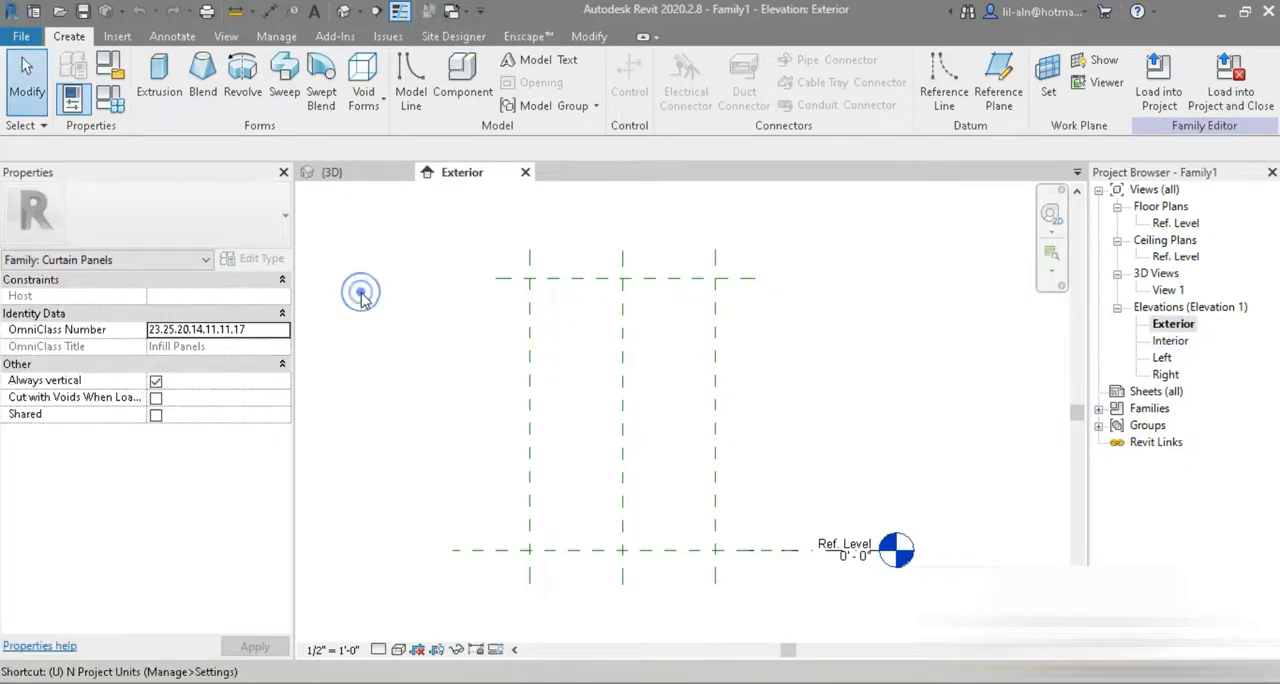
{"action": "left_click", "coordinate": [712, 213]}
{"action": "left_click", "coordinate": [818, 253]}
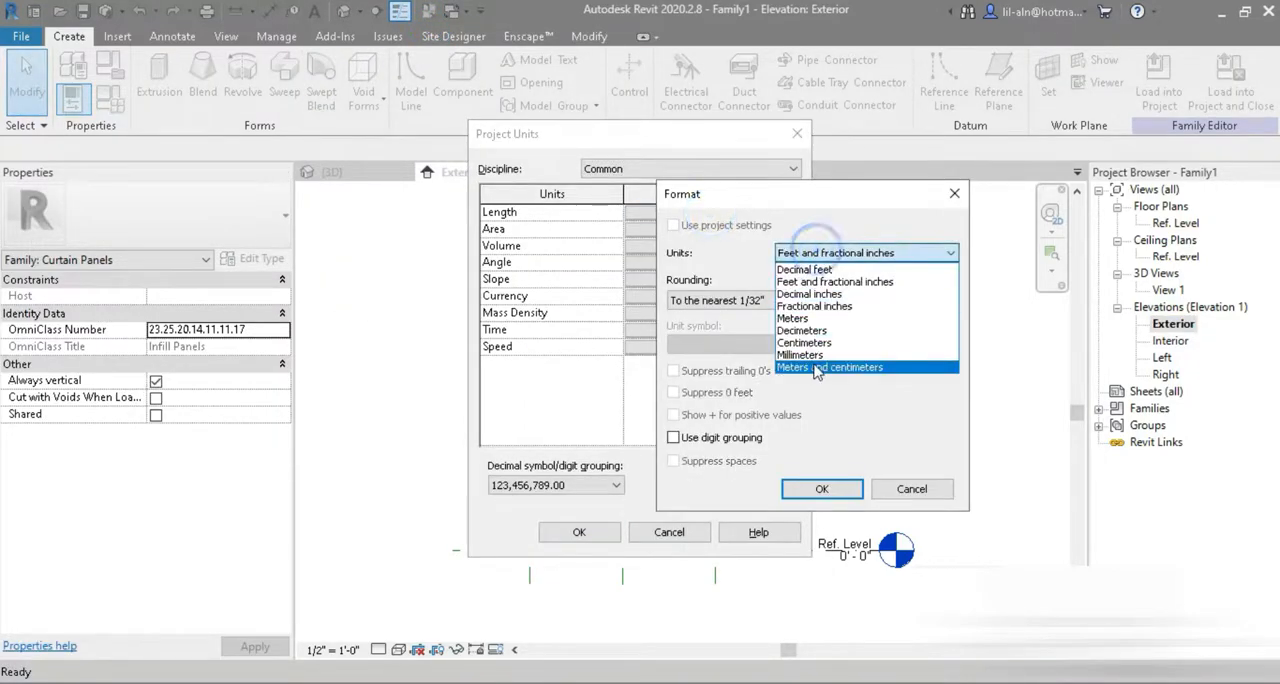
{"action": "left_click", "coordinate": [820, 363]}
{"action": "left_click", "coordinate": [710, 300]}
{"action": "left_click", "coordinate": [703, 379]}
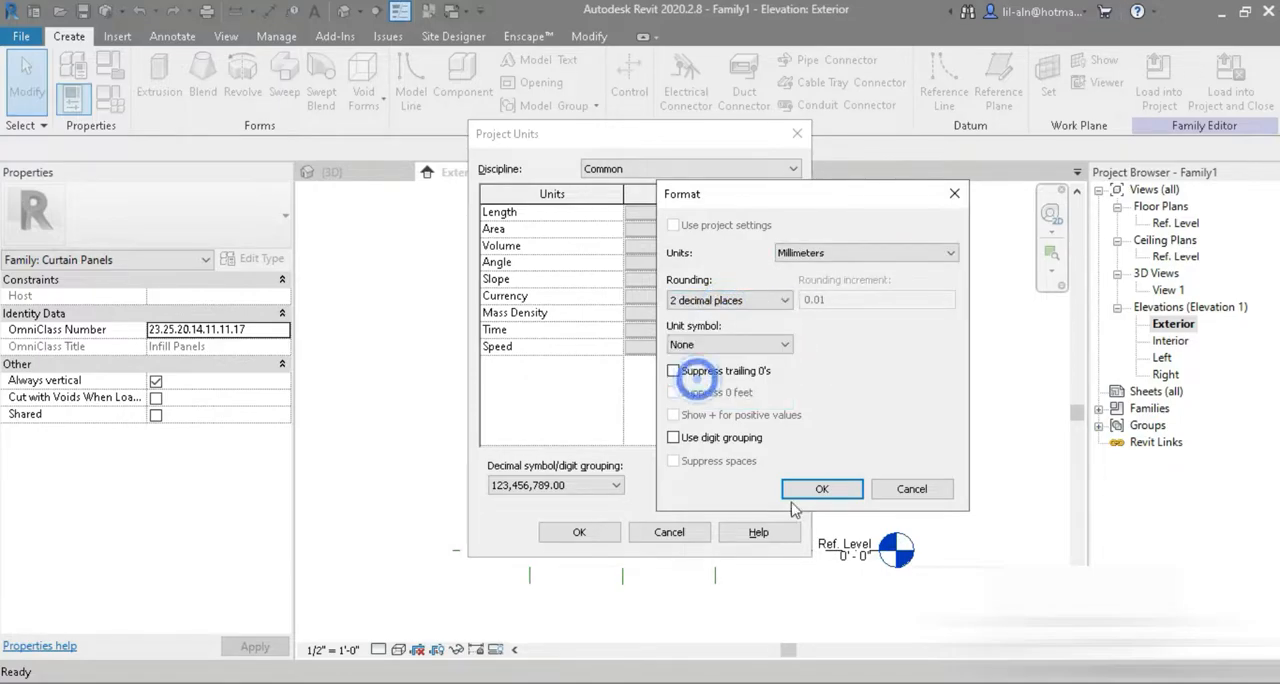
{"action": "left_click", "coordinate": [821, 488]}
{"action": "left_click", "coordinate": [579, 532]}
- Return to the project's 3D view and duplicate the sloped glazing roof's type as wooden screen
{"action": "left_click", "coordinate": [327, 172]}
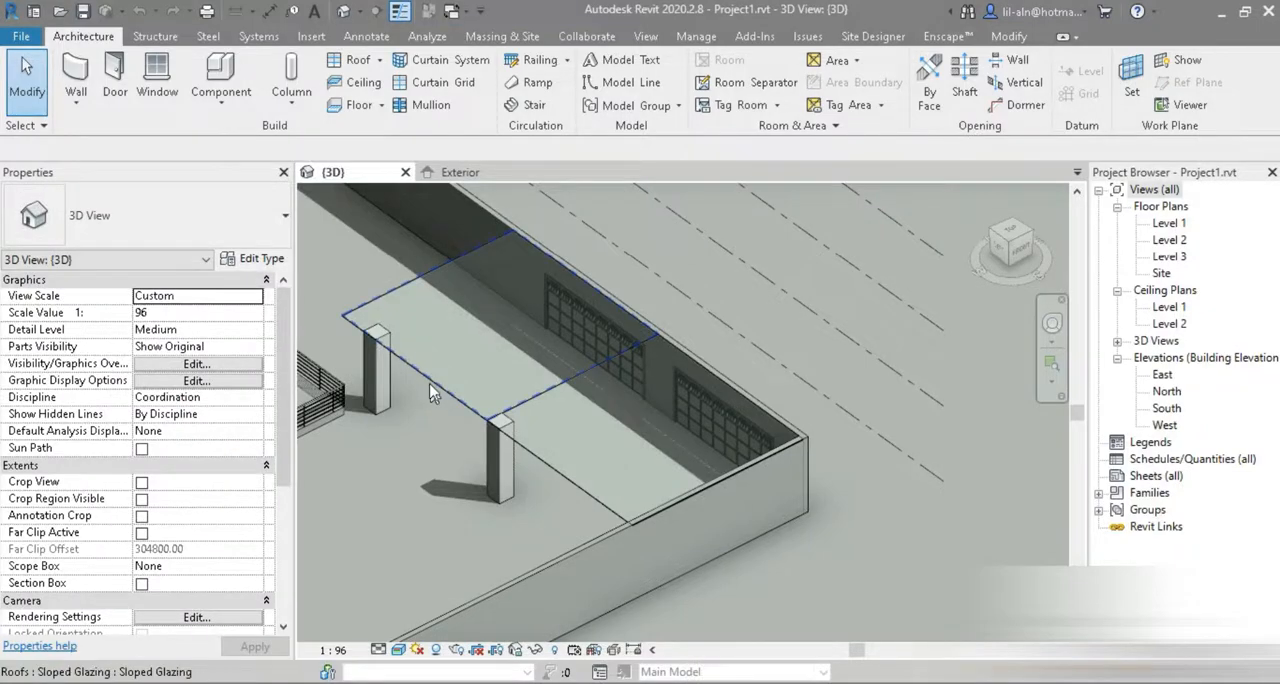
{"action": "left_click", "coordinate": [430, 388]}
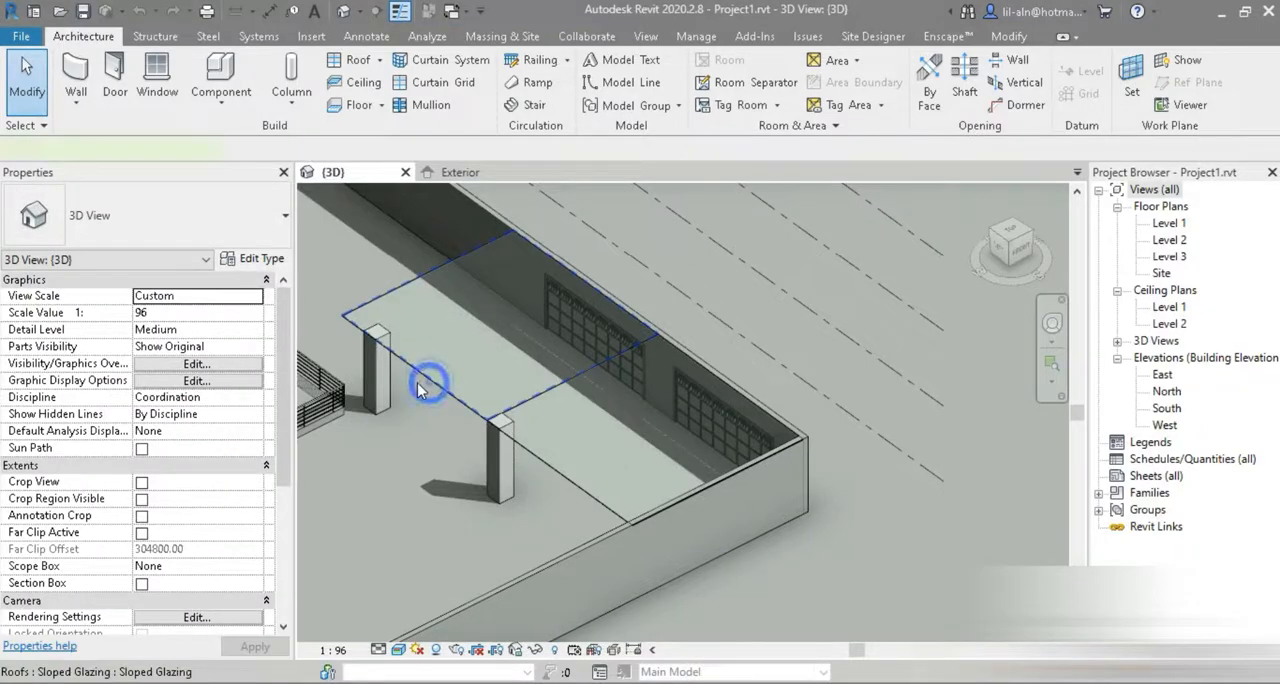
{"action": "left_click", "coordinate": [250, 259]}
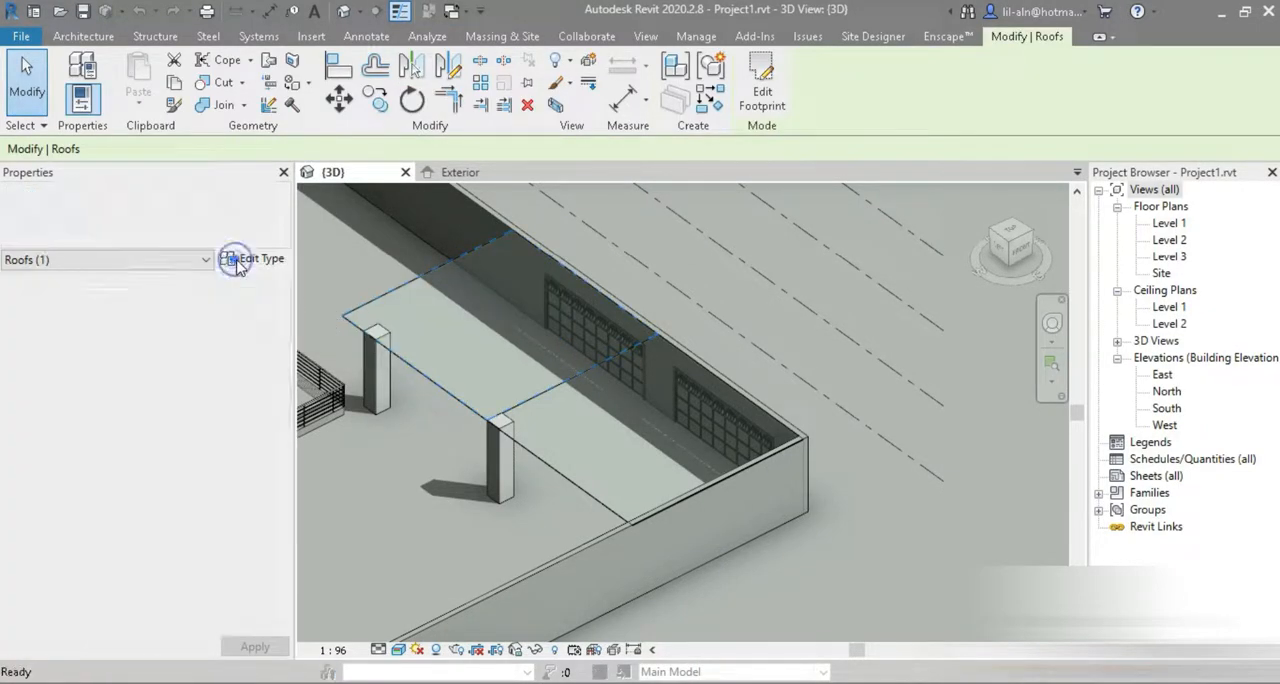
{"action": "left_click", "coordinate": [362, 120]}
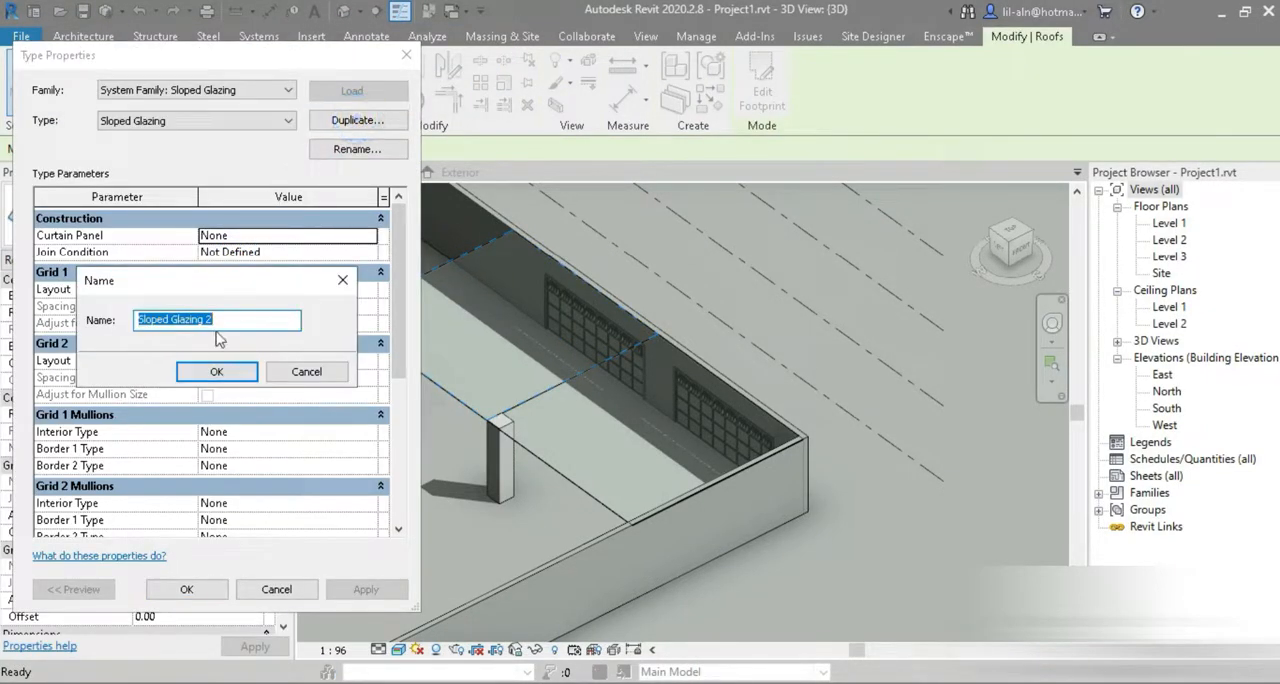
{"action": "type", "text": "wooden screen"}
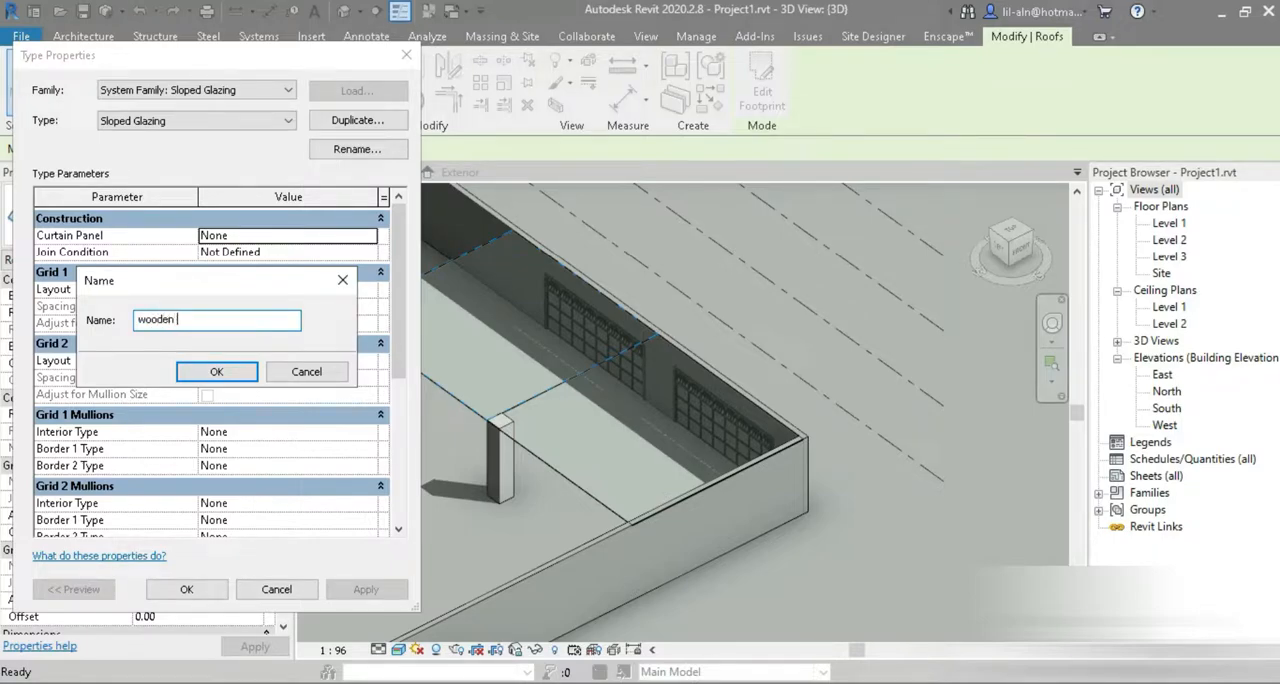
{"action": "left_click", "coordinate": [226, 371]}
{"action": "left_click", "coordinate": [186, 589]}
- Set the wooden screen type's Grid 1 interior mullion to Rectangular Mullion : 2.5" x 5" rectangular
{"action": "middle_click_drag", "start_coordinate": [309, 492], "coordinate": [304, 516], "text": "shift"}
{"action": "middle_click_drag", "start_coordinate": [386, 376], "coordinate": [443, 389]}
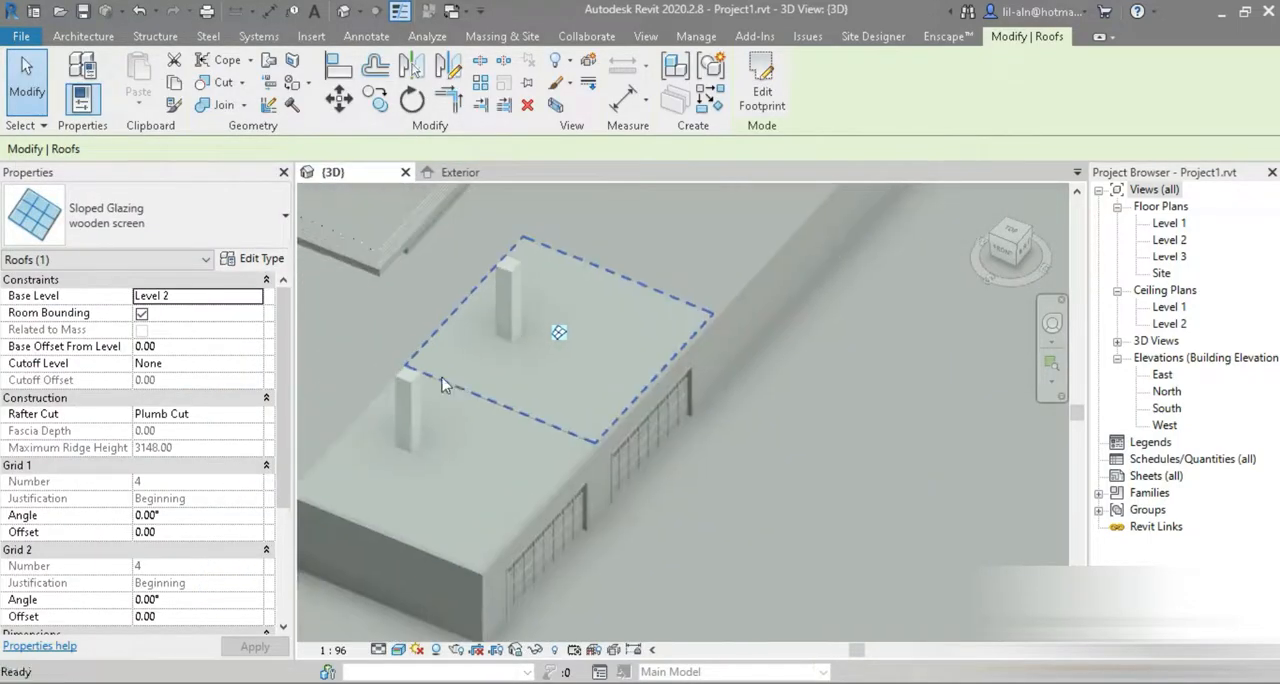
{"action": "scroll", "coordinate": [441, 385], "scroll_direction": "up", "scroll_amount": 3}
{"action": "left_click", "coordinate": [255, 261]}
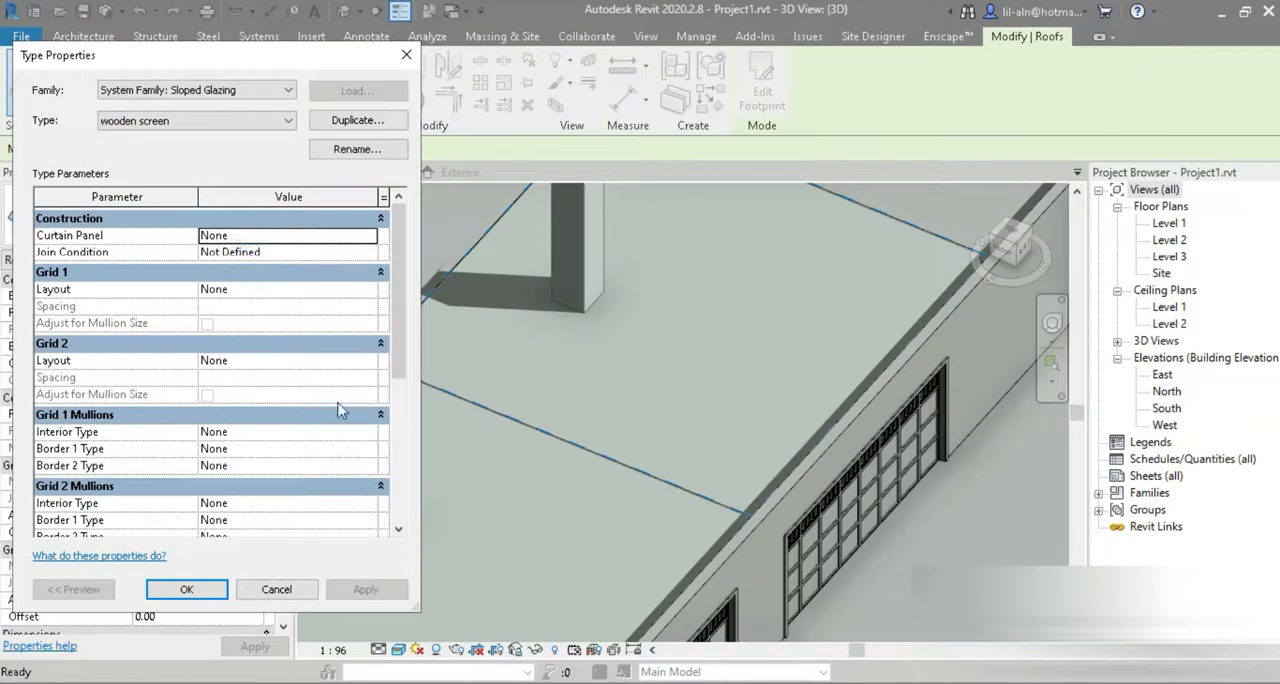
{"action": "left_click", "coordinate": [376, 436]}
{"action": "left_click", "coordinate": [369, 432]}
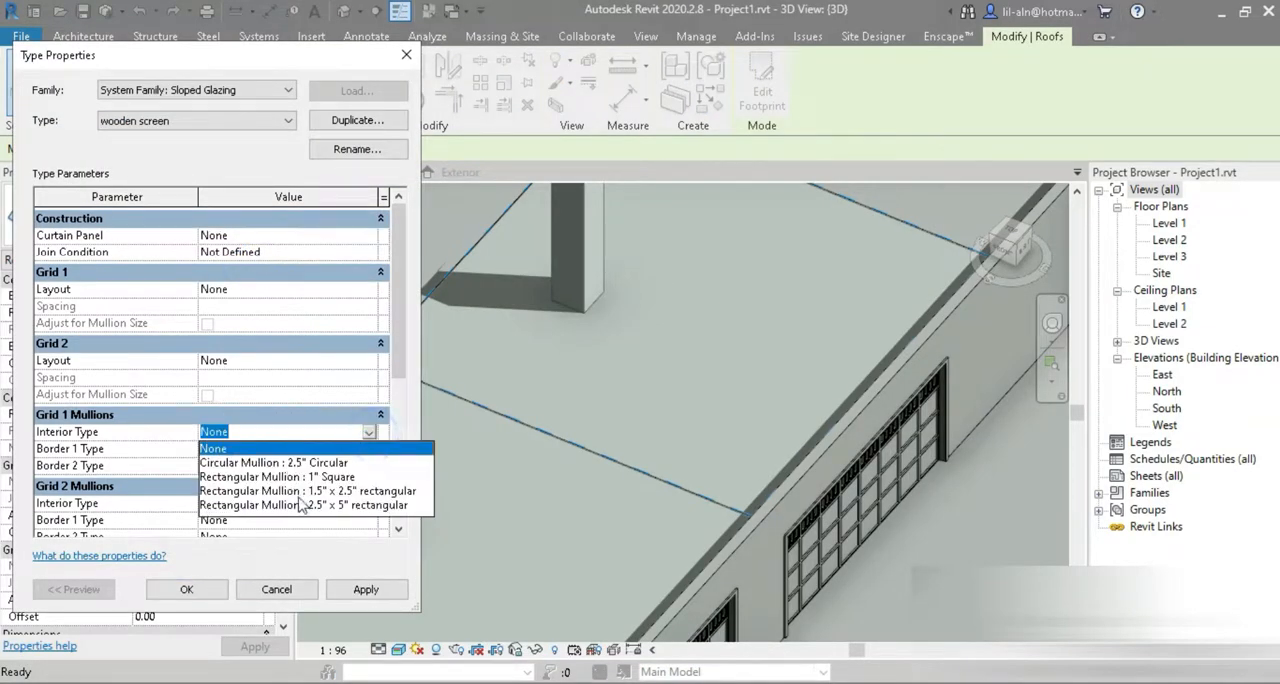
{"action": "left_click", "coordinate": [303, 505]}
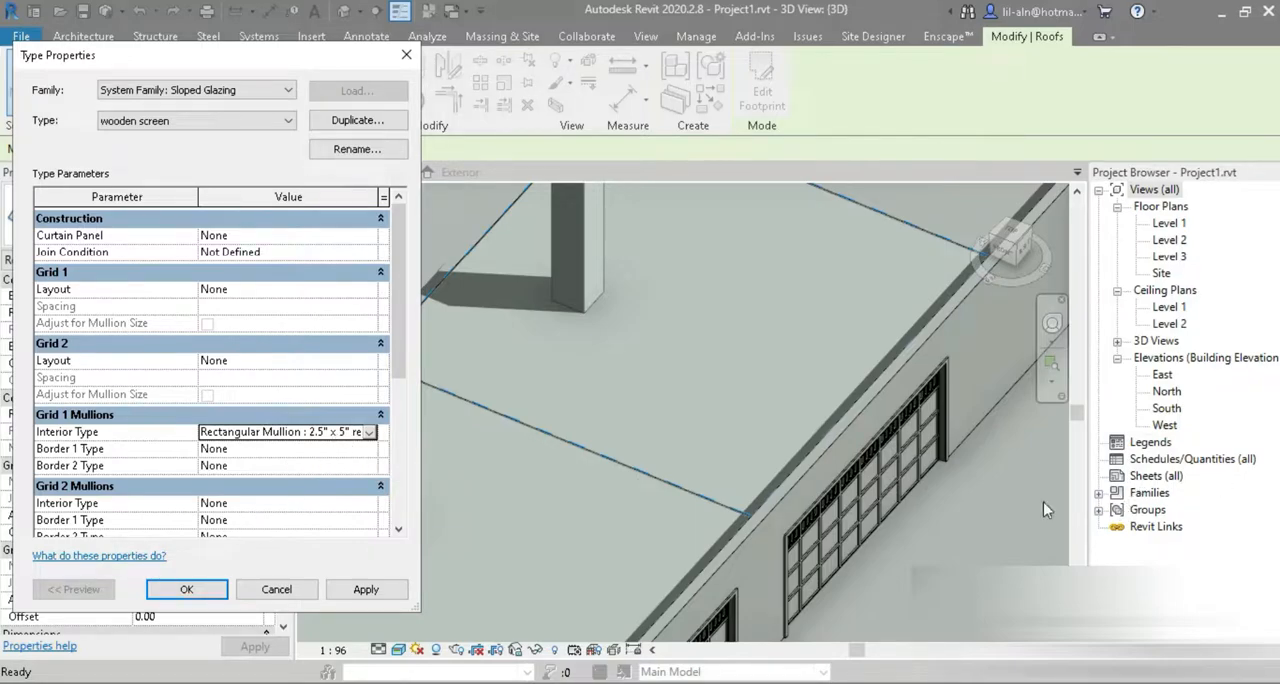
{"action": "left_click", "coordinate": [186, 589]}
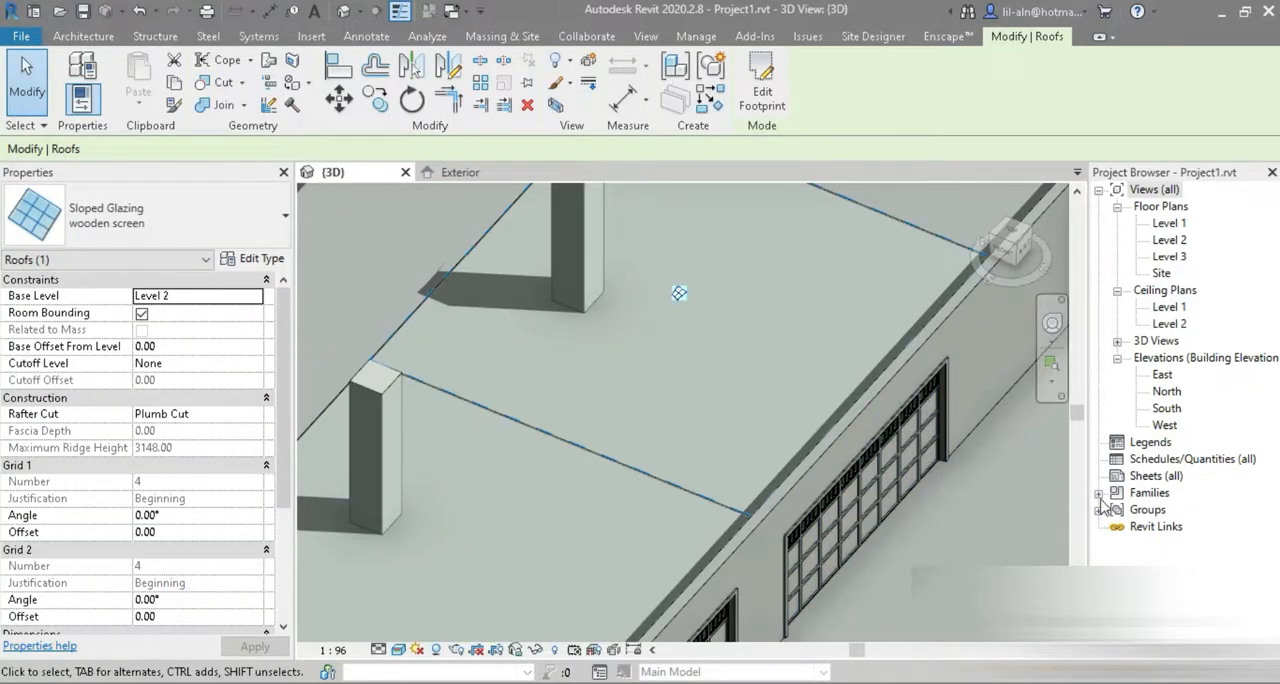
- Duplicate the 2.5" x 5" rectangular mullion type in the project families as wooden plank
{"action": "left_click", "coordinate": [1098, 494]}
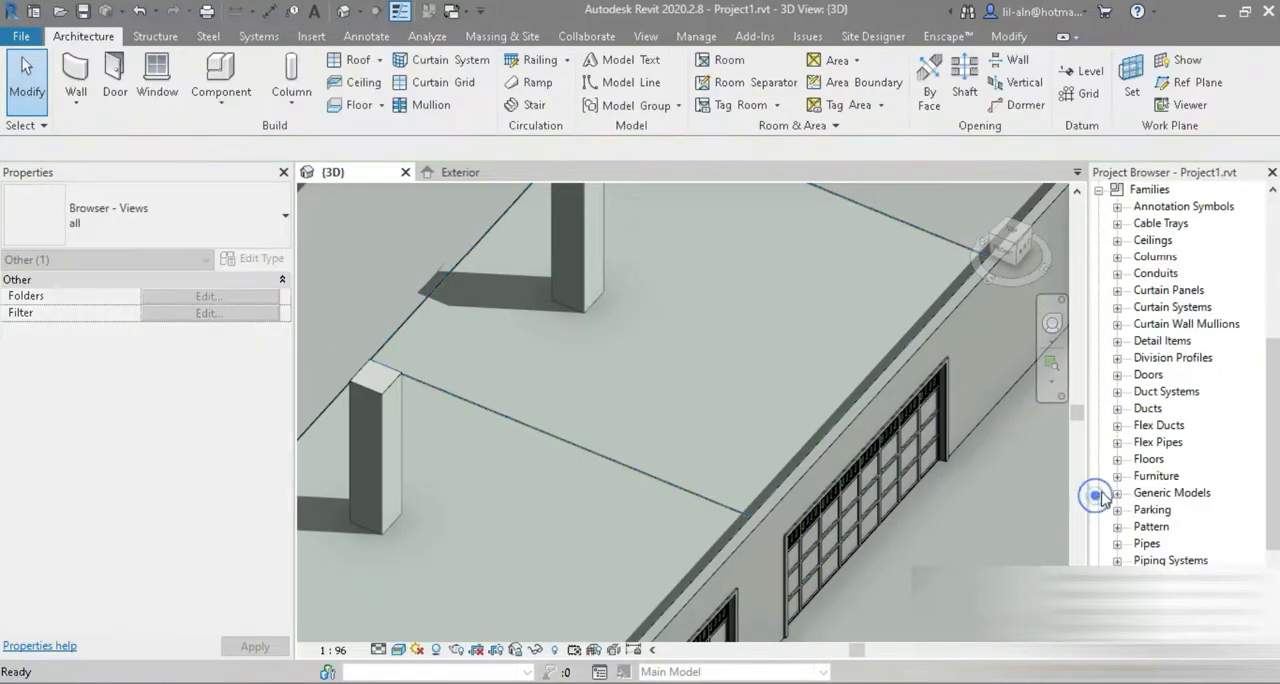
{"action": "left_click", "coordinate": [1117, 324]}
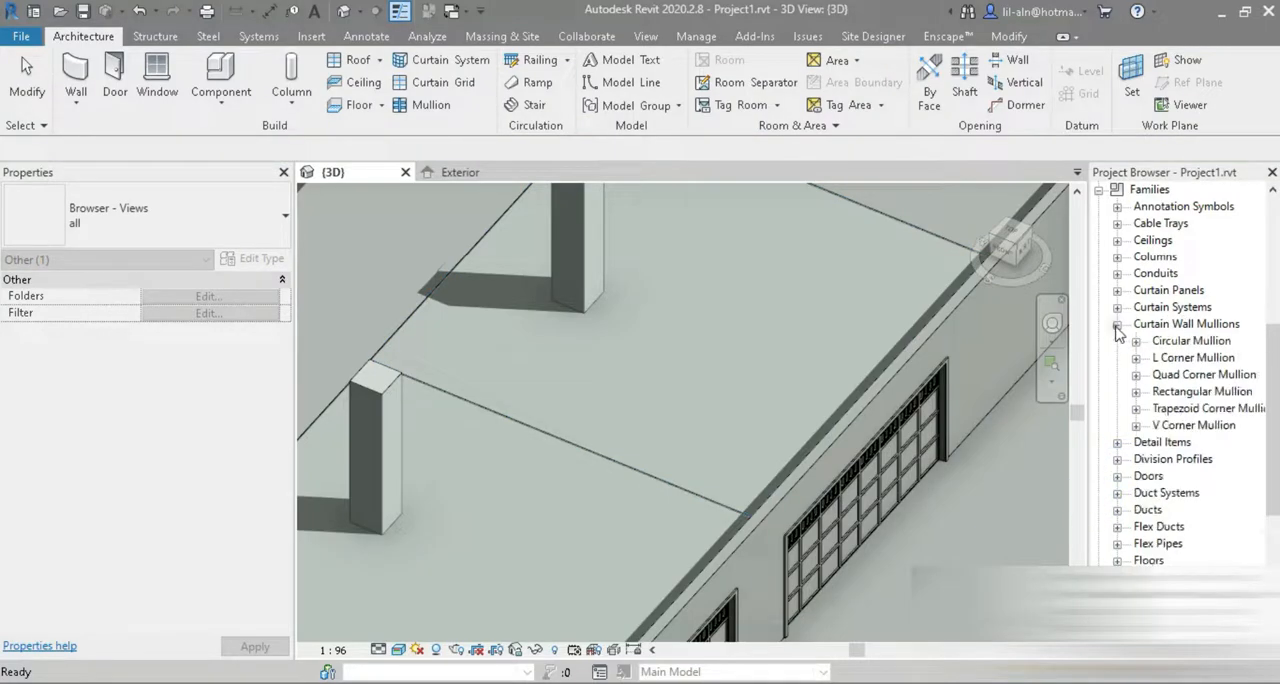
{"action": "left_click", "coordinate": [1136, 392]}
{"action": "left_click", "coordinate": [1186, 445]}
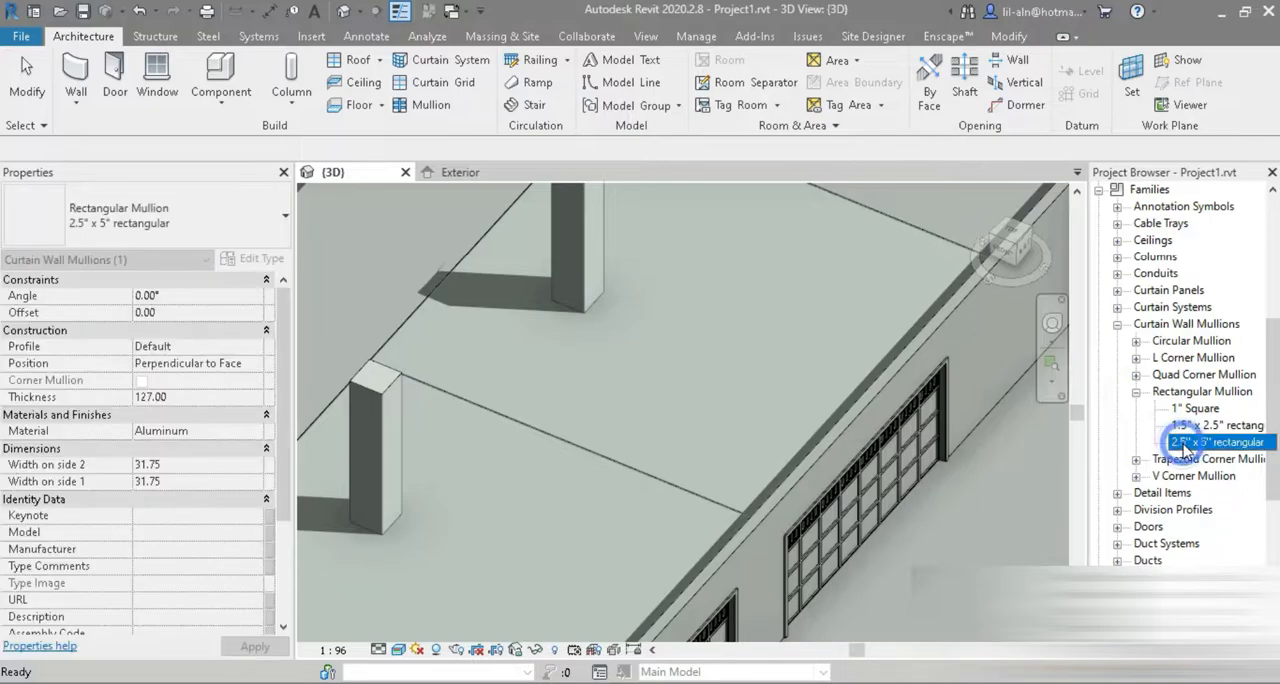
{"action": "double_click", "coordinate": [1186, 447]}
{"action": "left_click", "coordinate": [357, 121]}
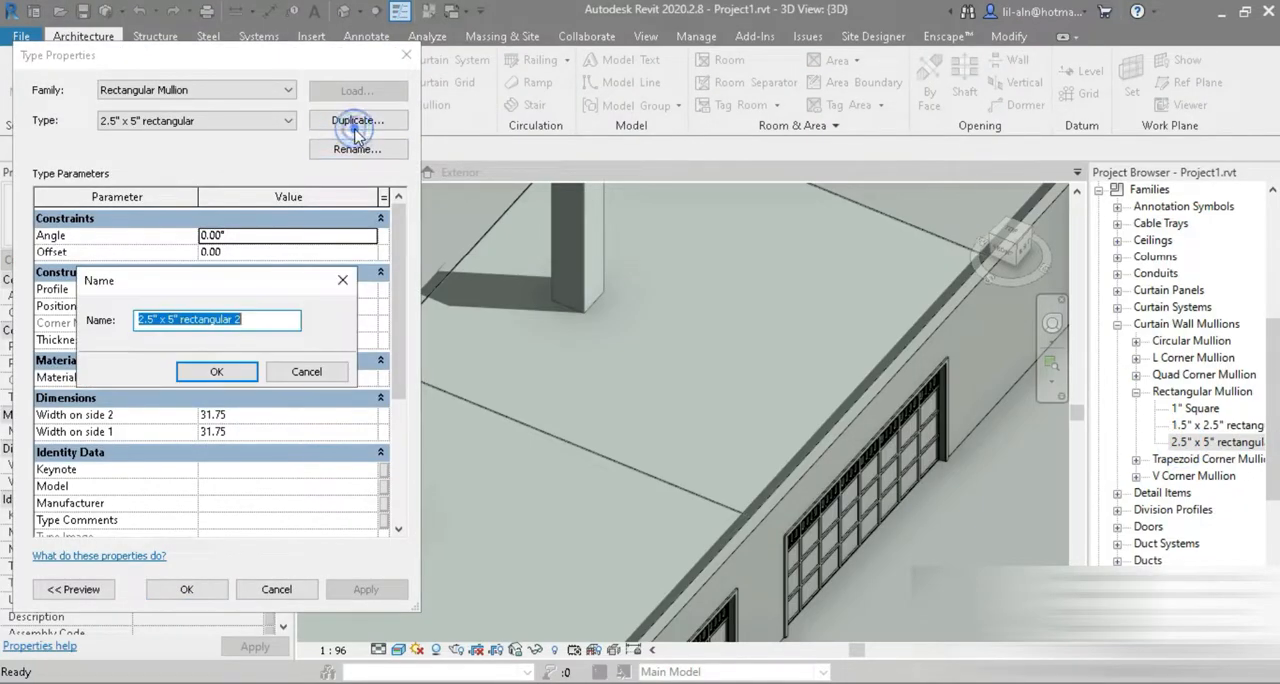
{"action": "type", "text": "wooden plank"}
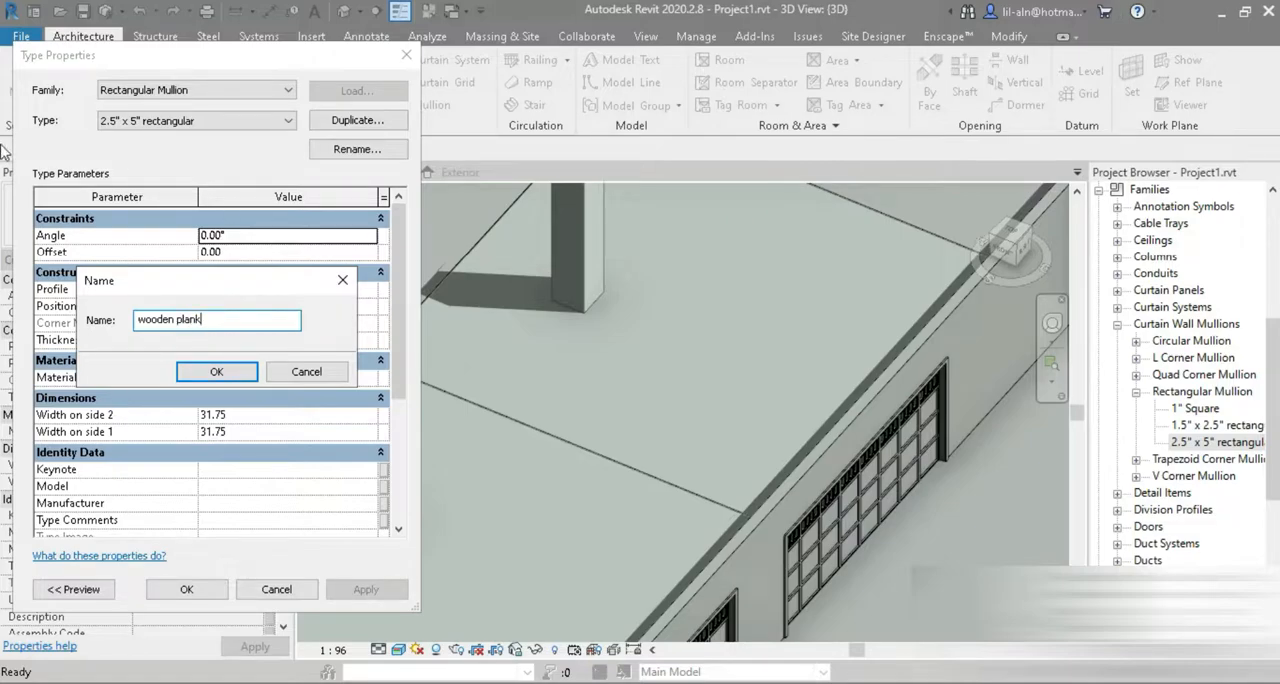
{"action": "left_click", "coordinate": [222, 371]}
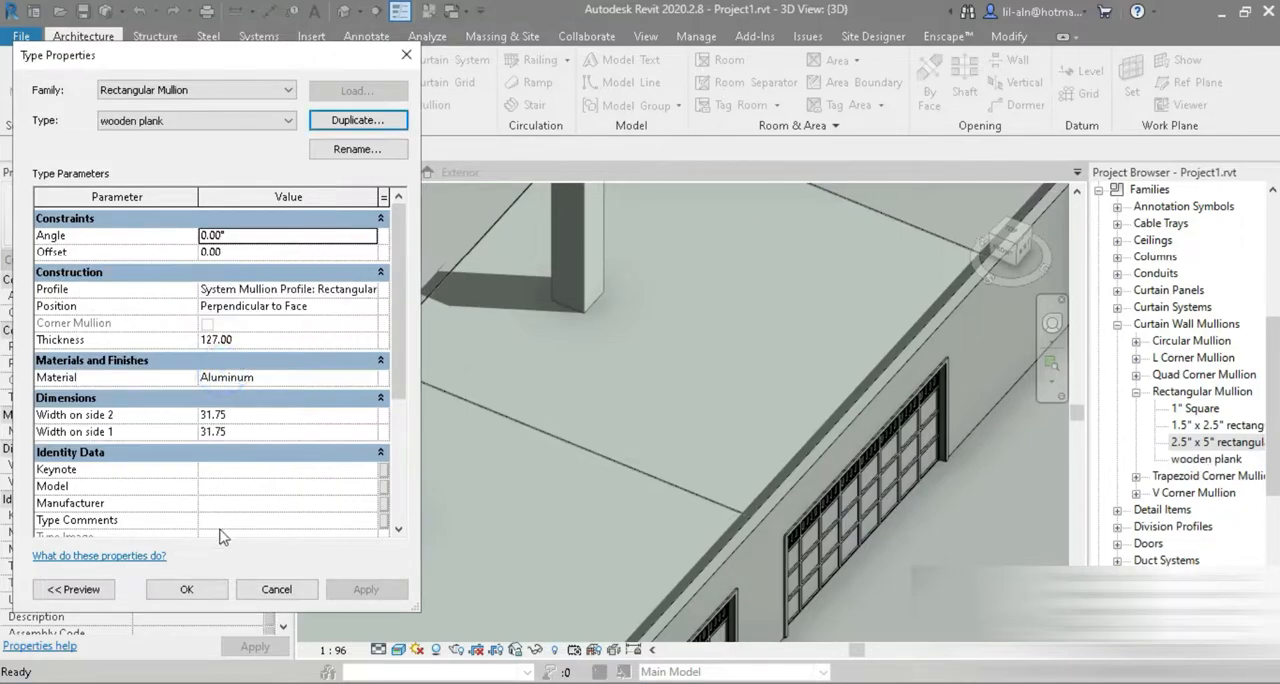
{"action": "left_click", "coordinate": [188, 589]}
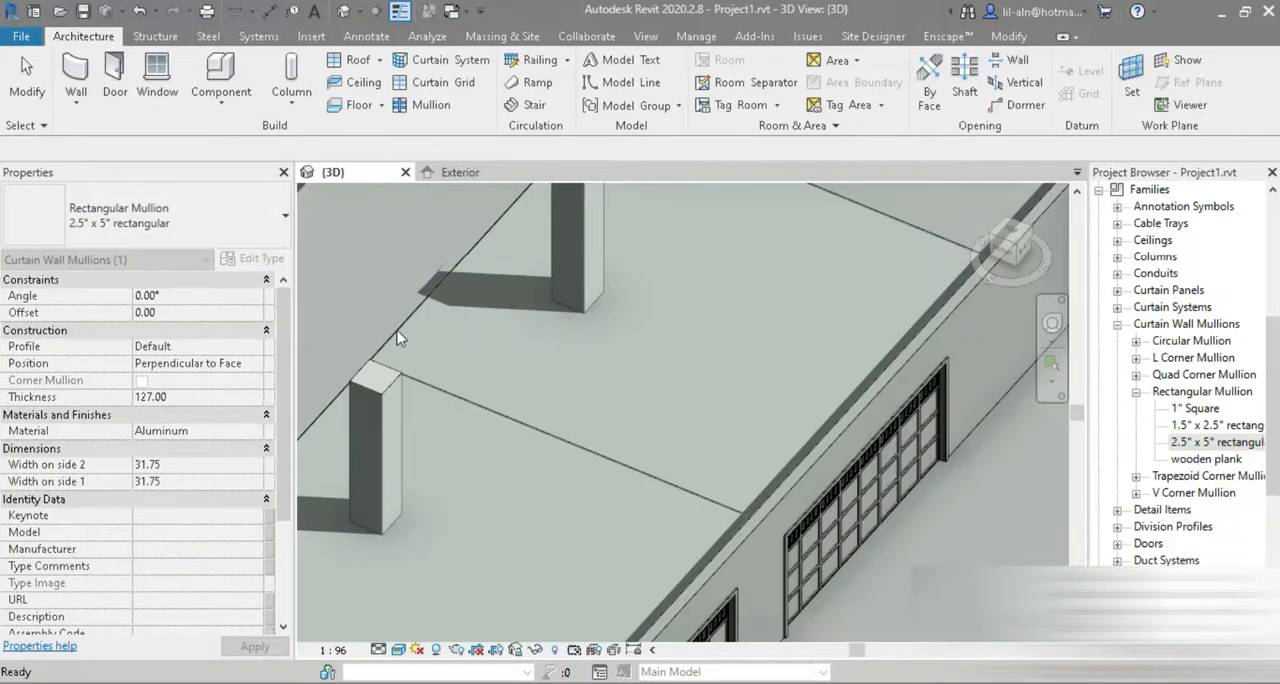
- Set the wooden screen roof's Grid 1 layout to Fixed Distance and apply the change
{"action": "left_click", "coordinate": [372, 295]}
{"action": "left_click", "coordinate": [404, 314]}
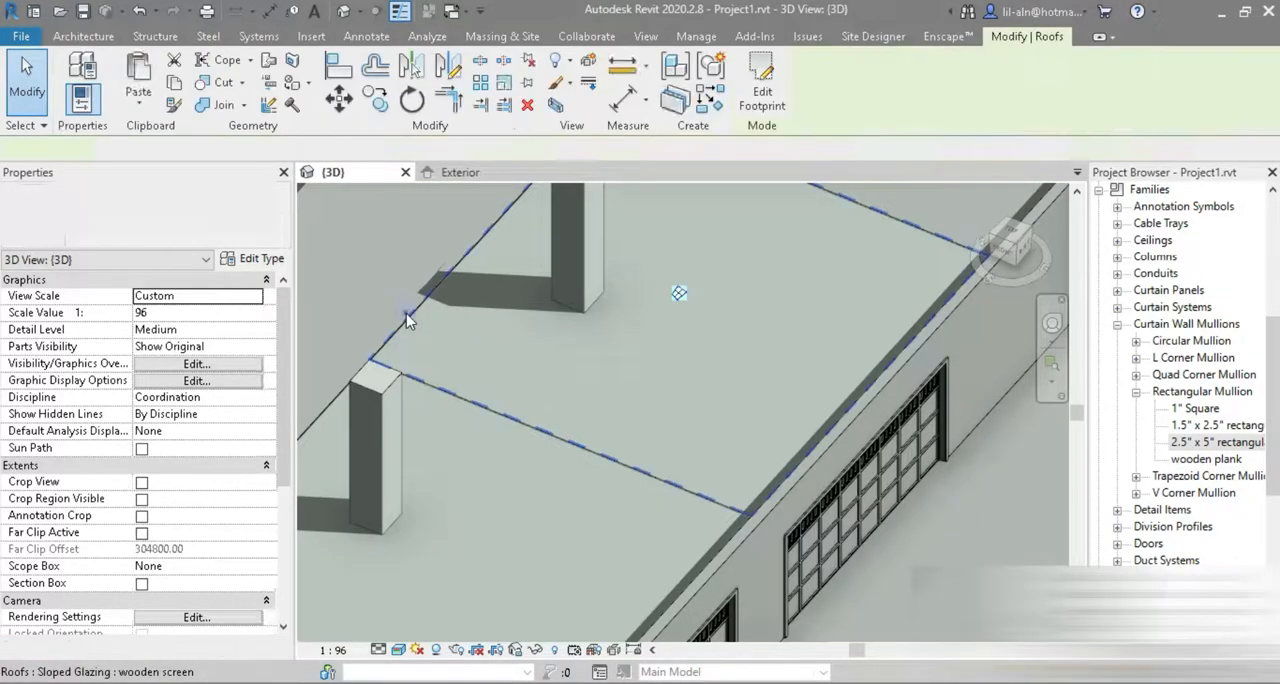
{"action": "left_click", "coordinate": [283, 262]}
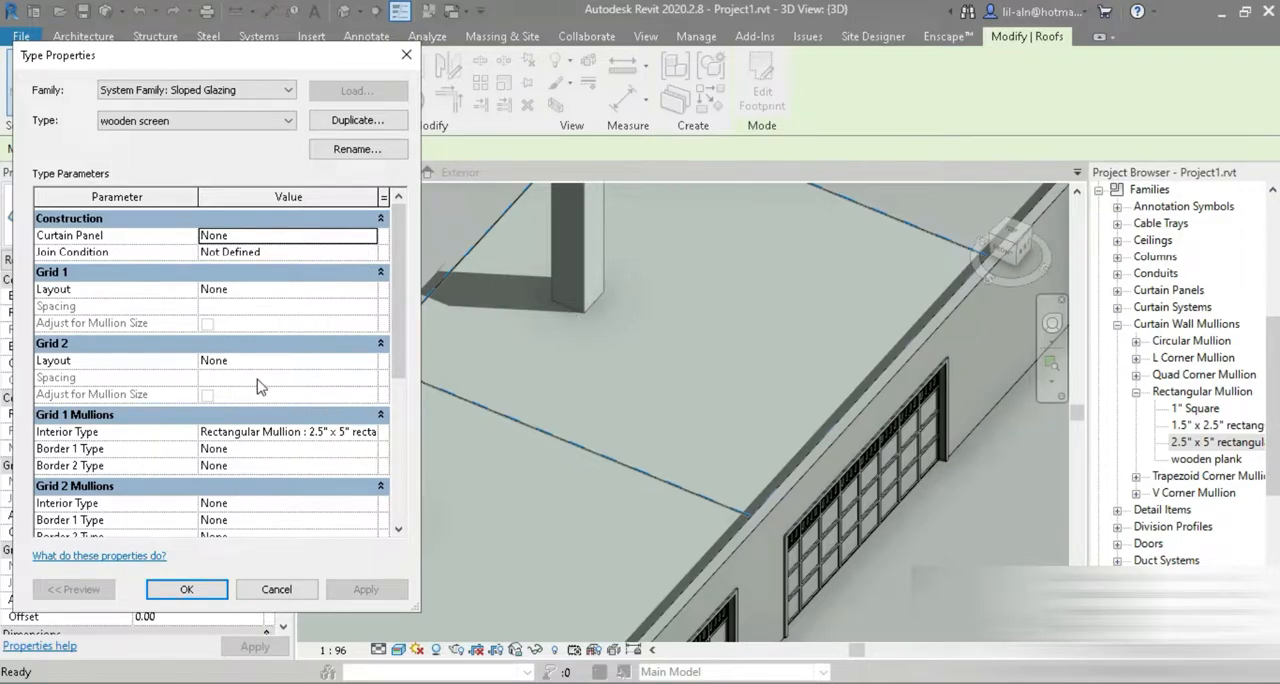
{"action": "left_click", "coordinate": [375, 296]}
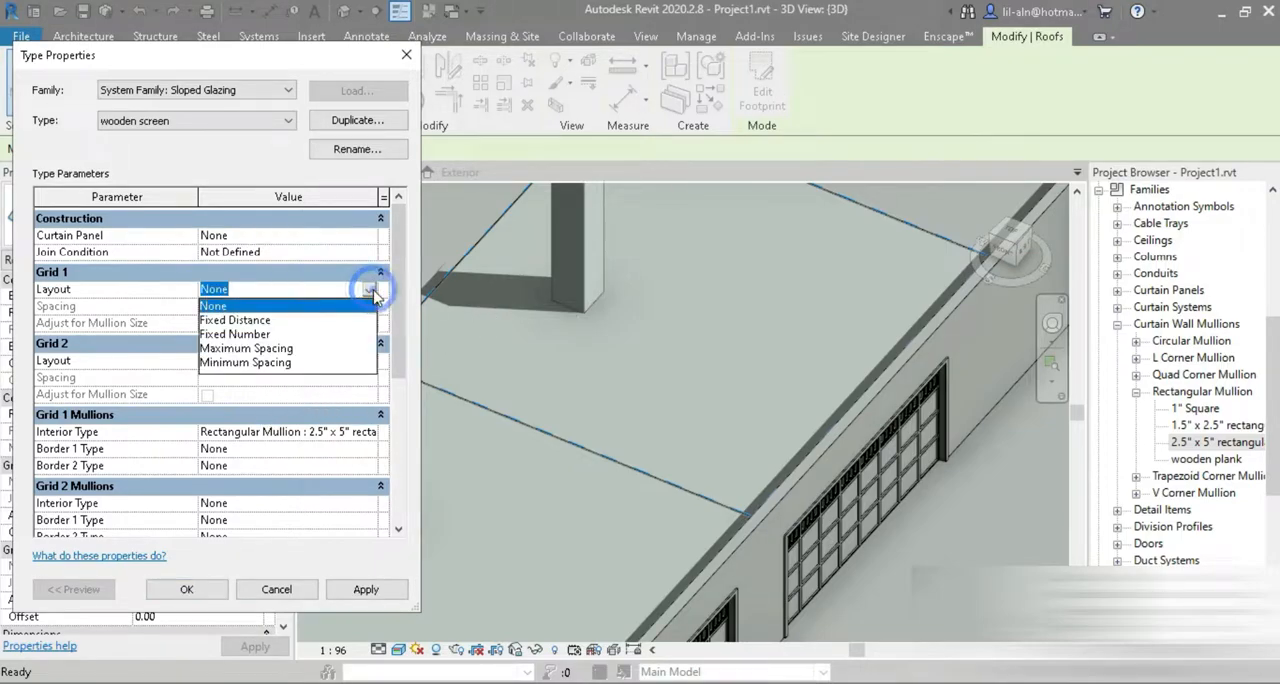
{"action": "left_click", "coordinate": [240, 306]}
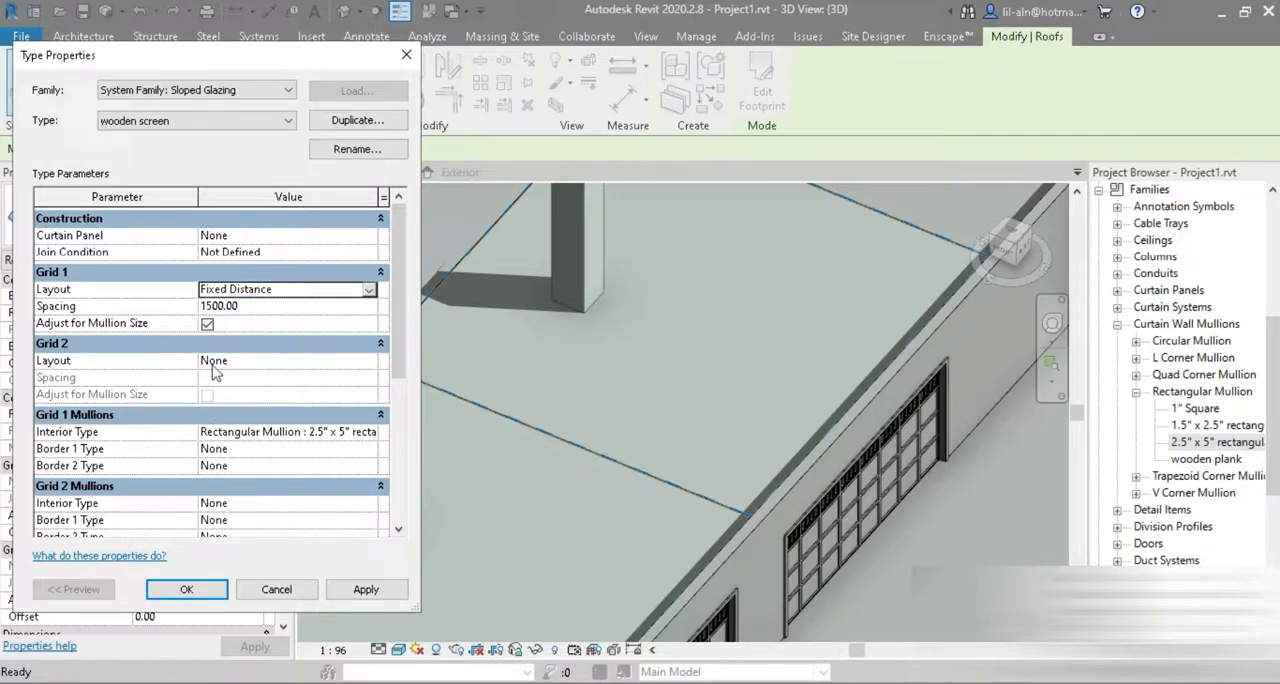
{"action": "left_click", "coordinate": [366, 589]}
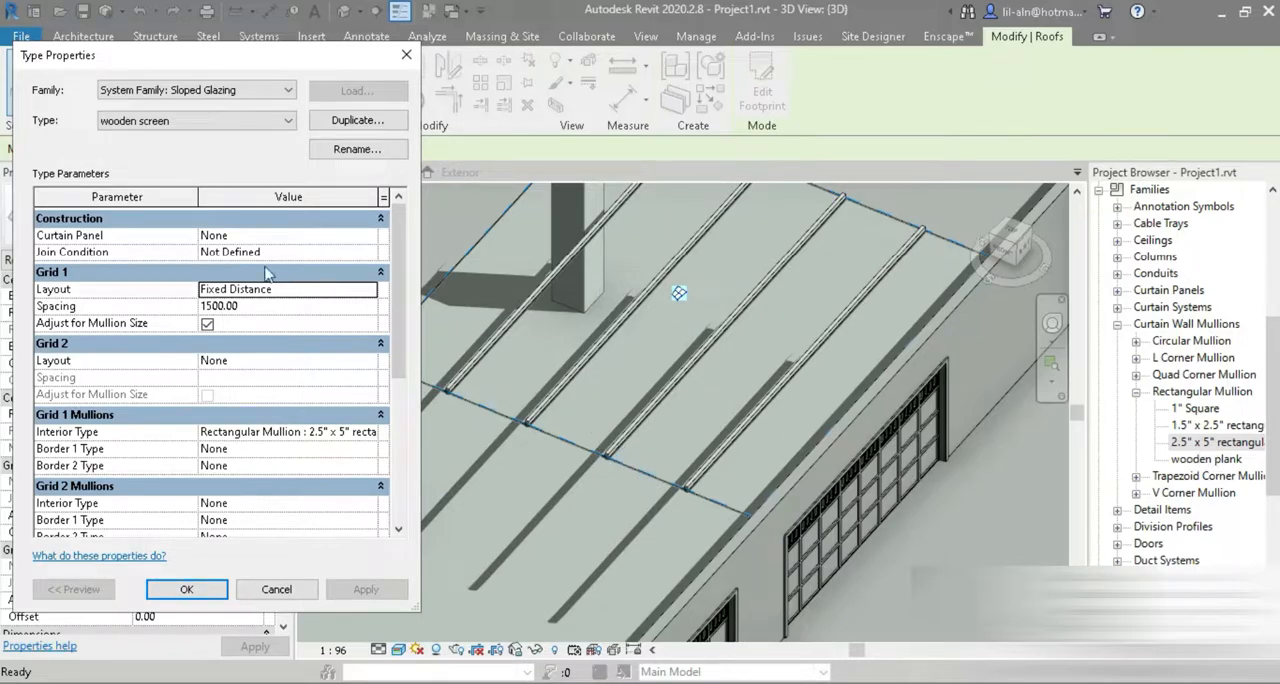
- Set the Grid 1 spacing to 5"
{"action": "left_click", "coordinate": [272, 308]}
{"action": "double_click", "coordinate": [268, 306]}
{"action": "type", "text": "5"}
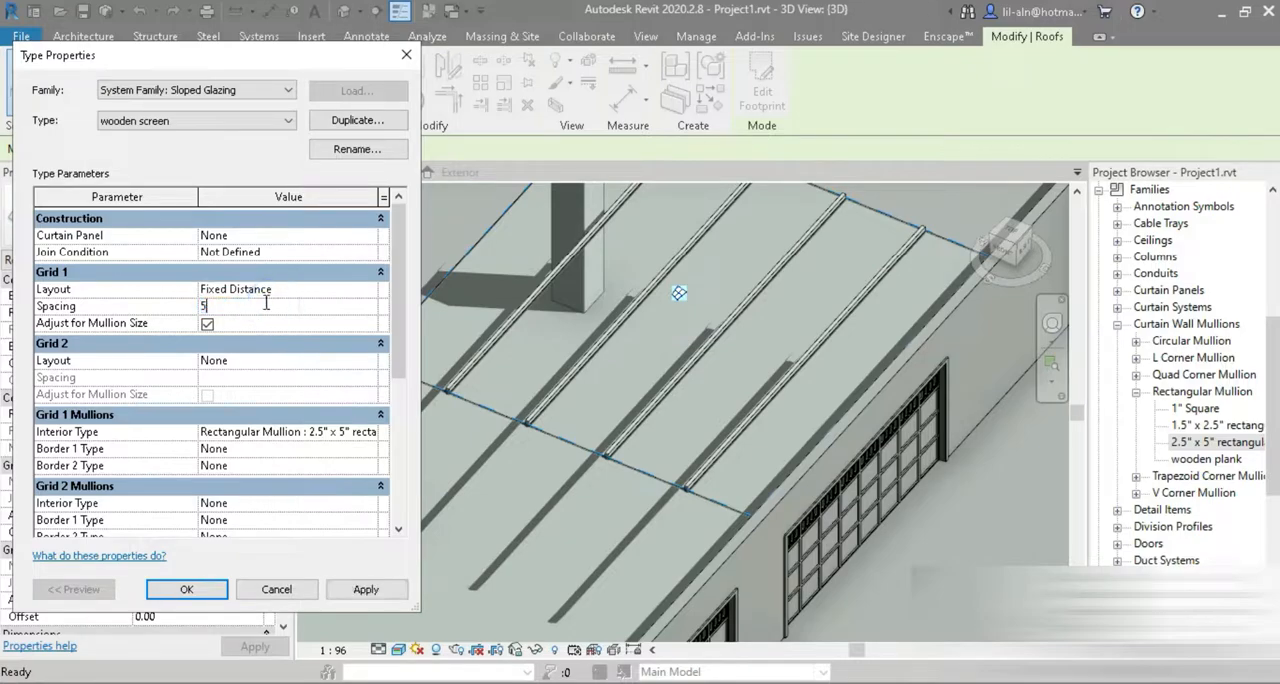
{"action": "type", "text": "\""}
{"action": "key", "text": "Return"}
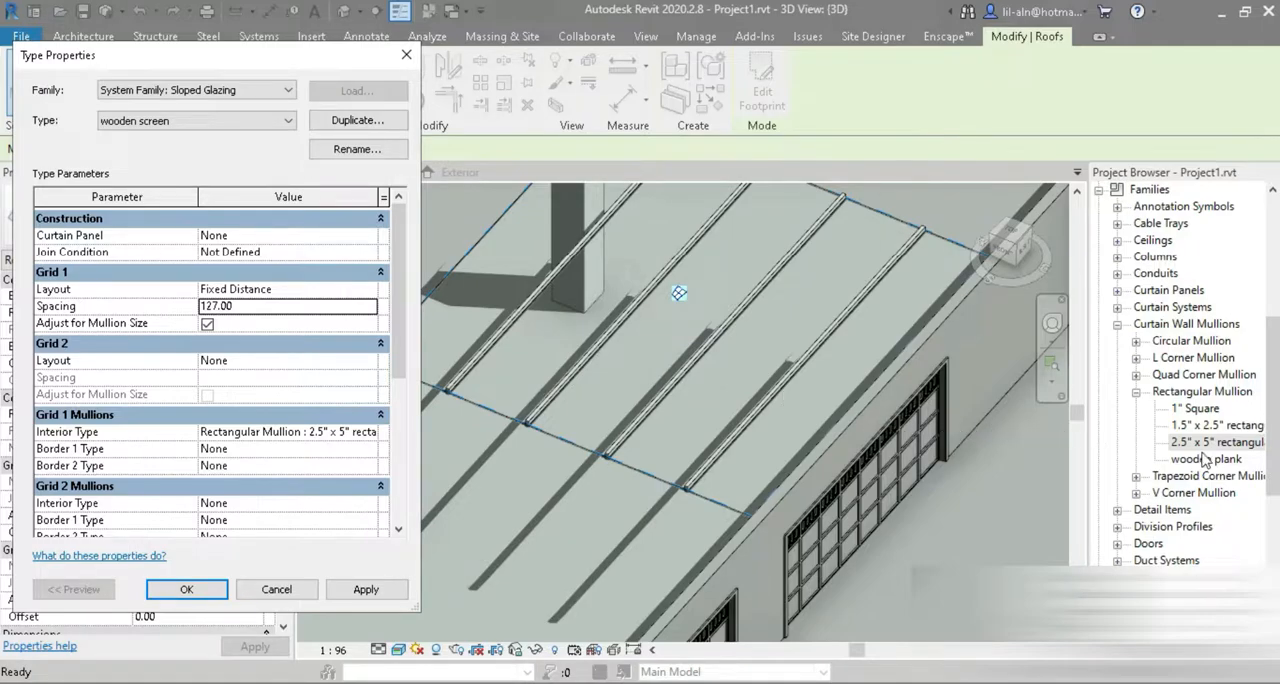
- Apply the Grid 1 spacing, then set the roof type's Grid 1 interior mullion to Rectangular Mullion : wooden plank
{"action": "left_click", "coordinate": [366, 589]}
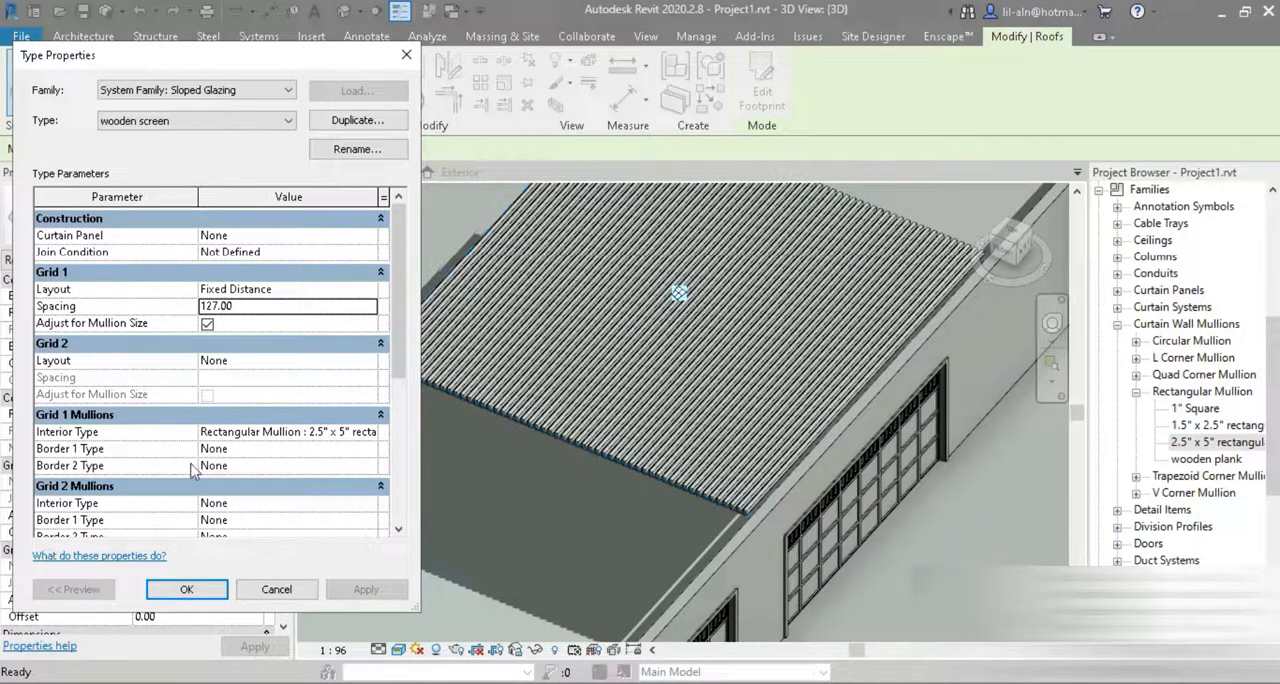
{"action": "left_click", "coordinate": [186, 589]}
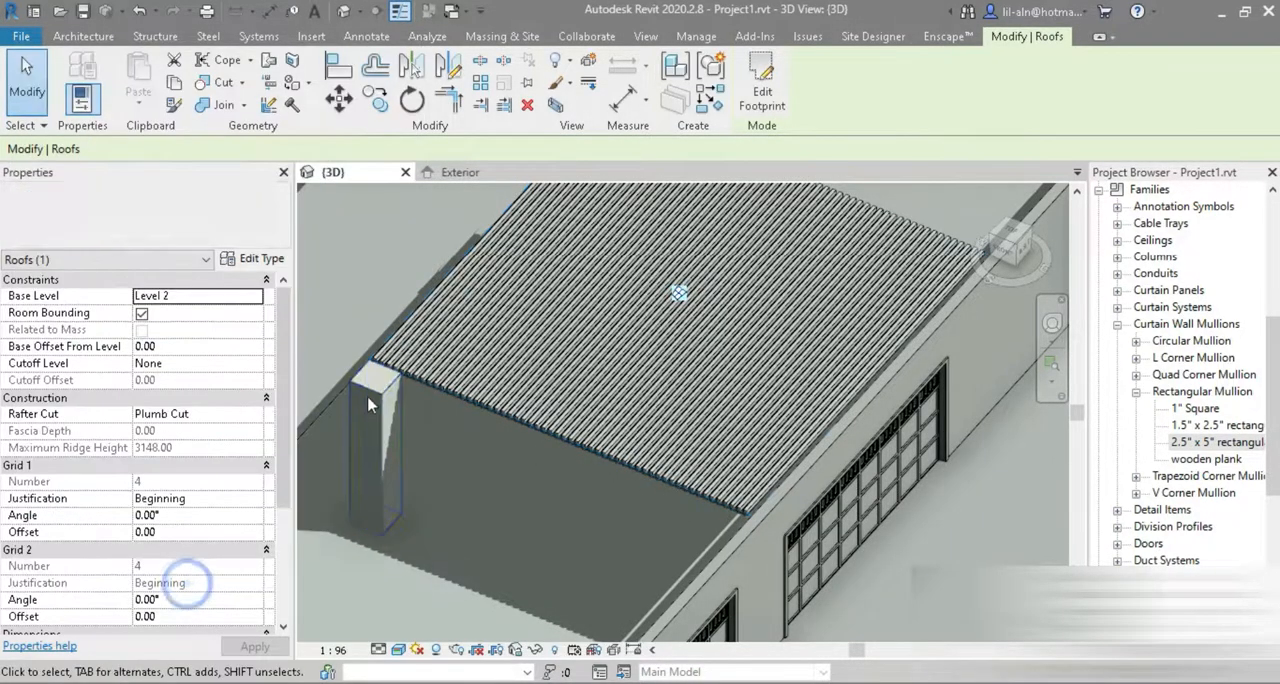
{"action": "scroll", "coordinate": [540, 400], "scroll_direction": "up", "scroll_amount": 5}
{"action": "scroll", "coordinate": [559, 410], "scroll_direction": "up", "scroll_amount": 5}
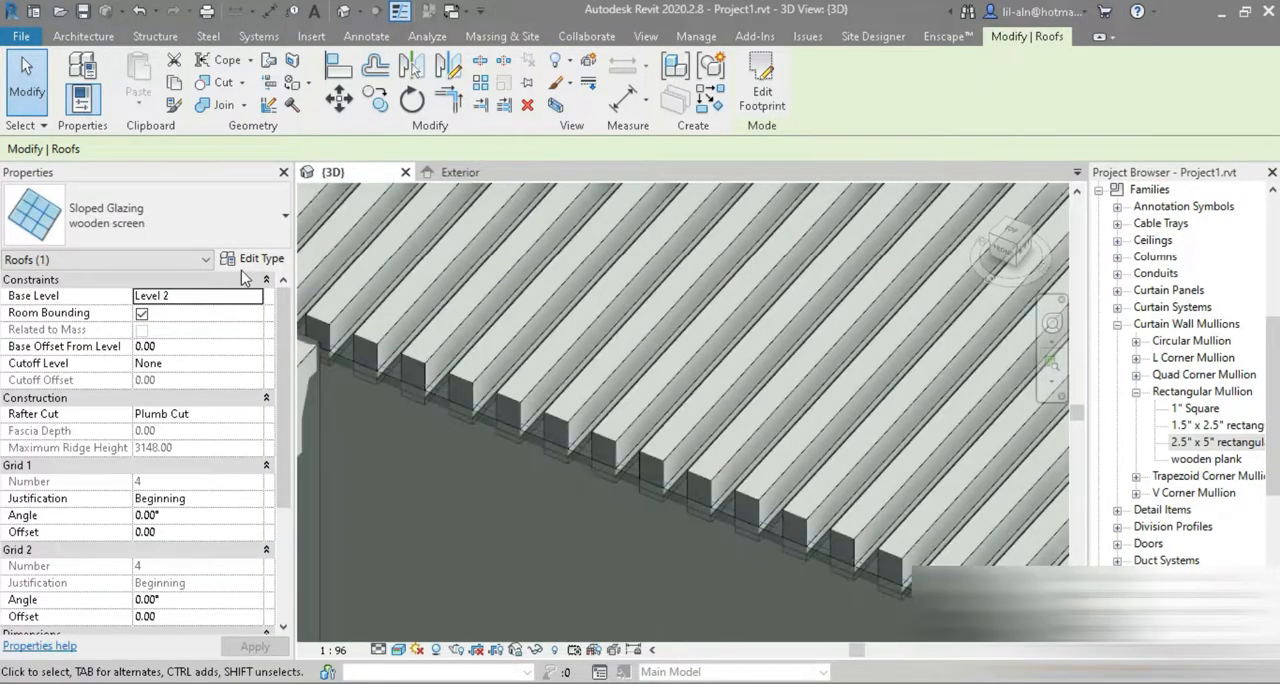
{"action": "left_click", "coordinate": [399, 651]}
{"action": "left_click", "coordinate": [445, 607]}
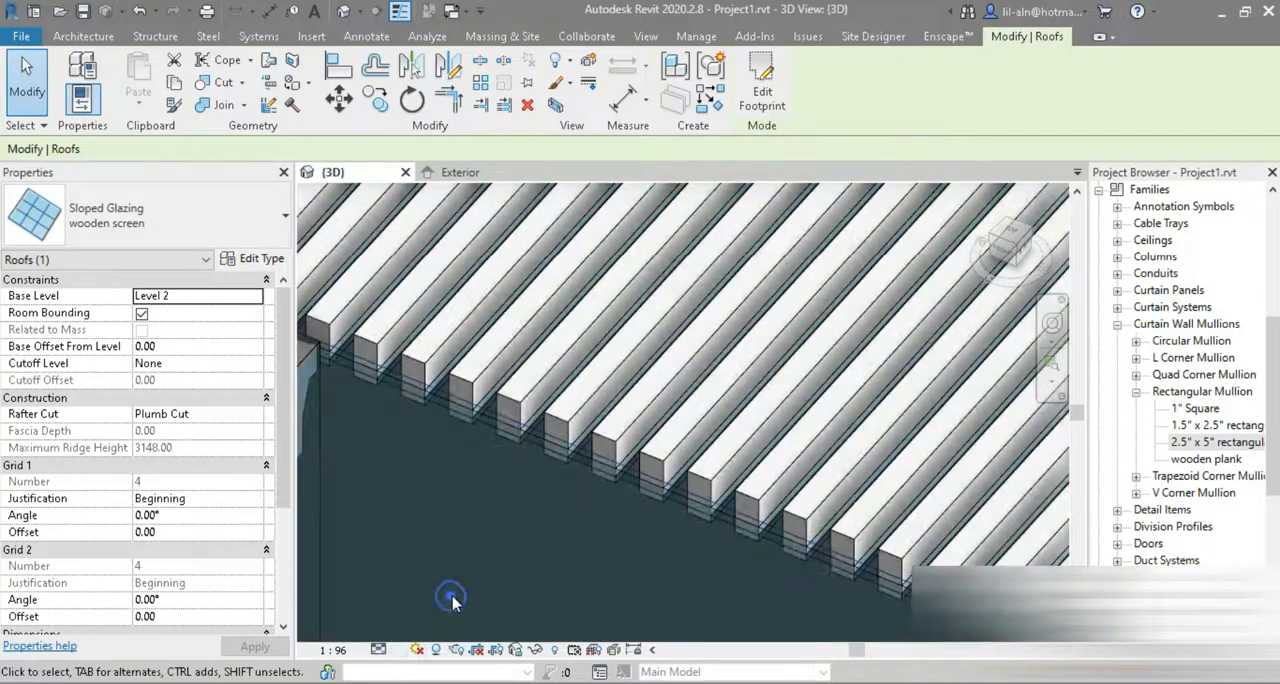
{"action": "left_click", "coordinate": [252, 258]}
{"action": "left_click", "coordinate": [369, 431]}
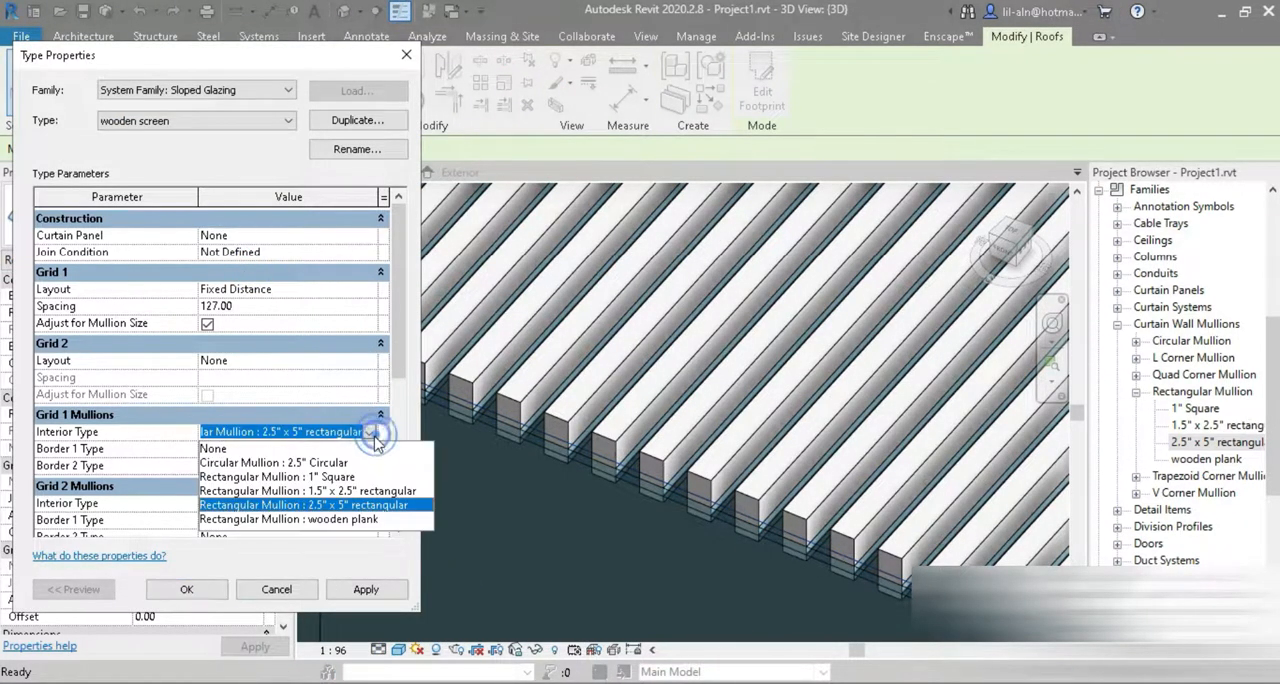
{"action": "left_click", "coordinate": [318, 520]}
{"action": "left_click", "coordinate": [362, 589]}
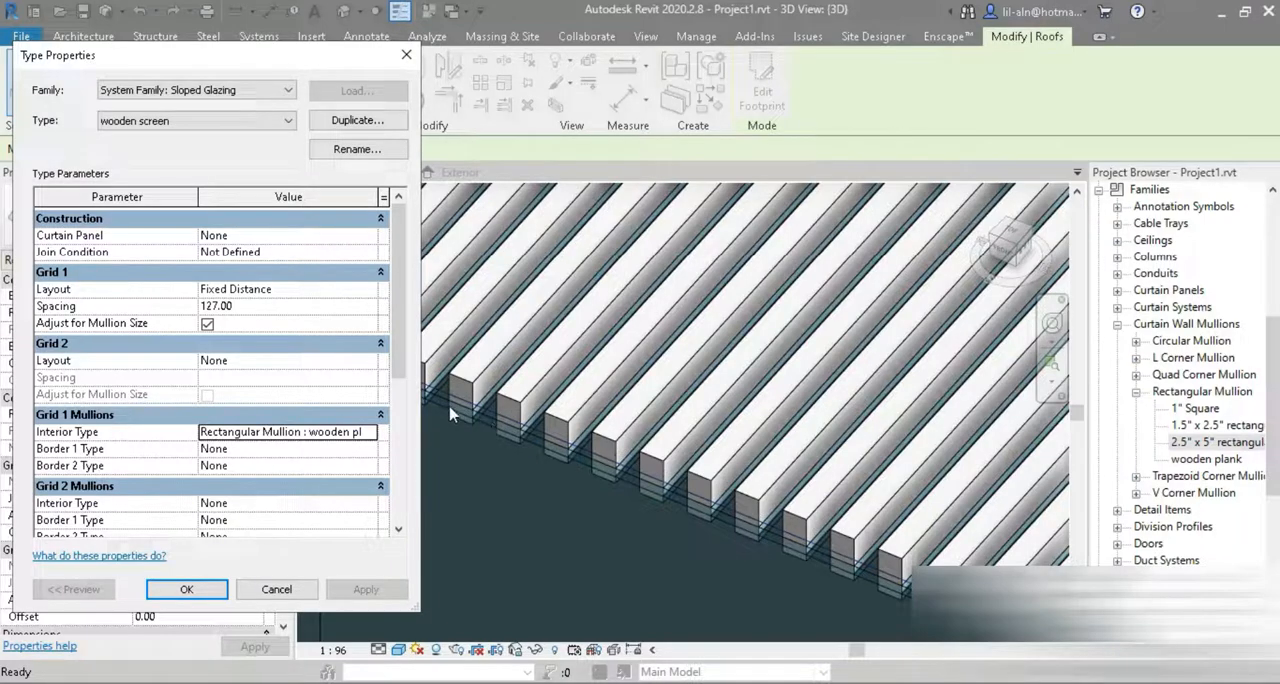
- Re-enter the Grid 1 spacing as 5 and close the wooden screen type properties
{"action": "left_click", "coordinate": [248, 308]}
{"action": "type", "text": "5"}
{"action": "key", "text": "Return"}
{"action": "mouse_move", "coordinate": [398, 341]}
{"action": "left_mouse_down"}
{"action": "mouse_move", "coordinate": [398, 440]}
{"action": "mouse_move", "coordinate": [398, 335]}
{"action": "left_mouse_up"}
{"action": "left_click", "coordinate": [200, 589]}
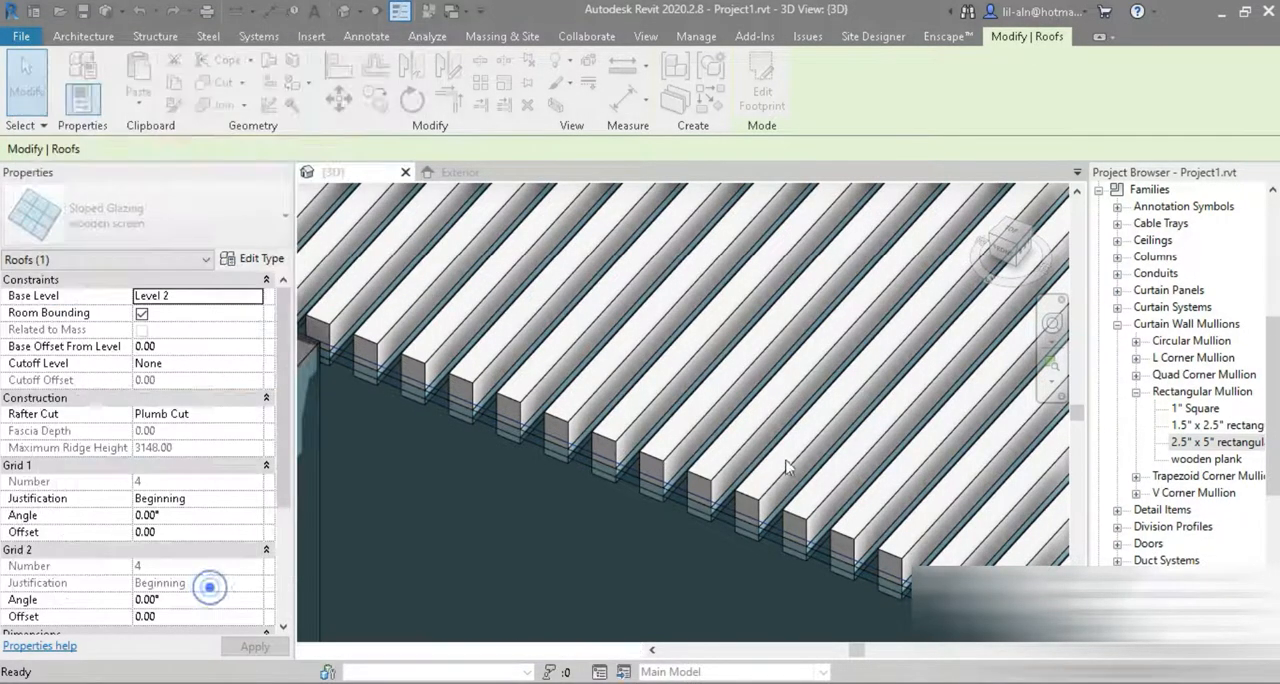
- Set the wooden plank mullion type's material to Mahogany, found by searching the material library for mahoga
{"action": "double_click", "coordinate": [1206, 458]}
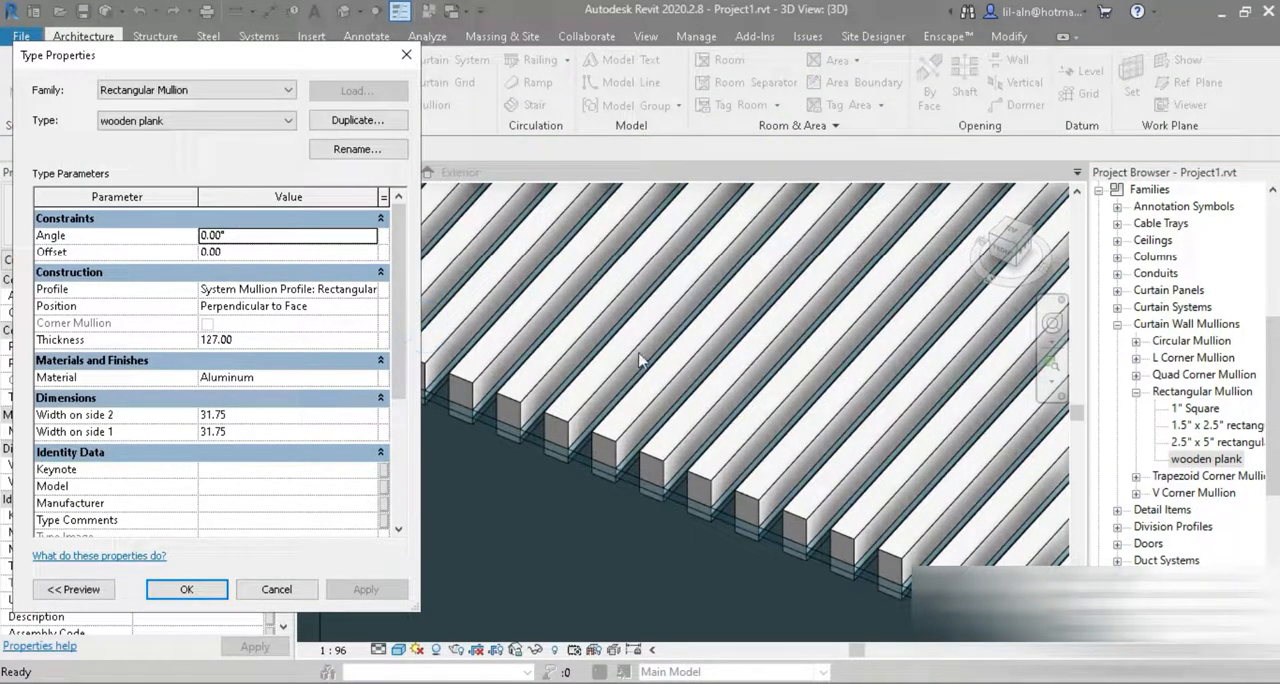
{"action": "left_click", "coordinate": [376, 380]}
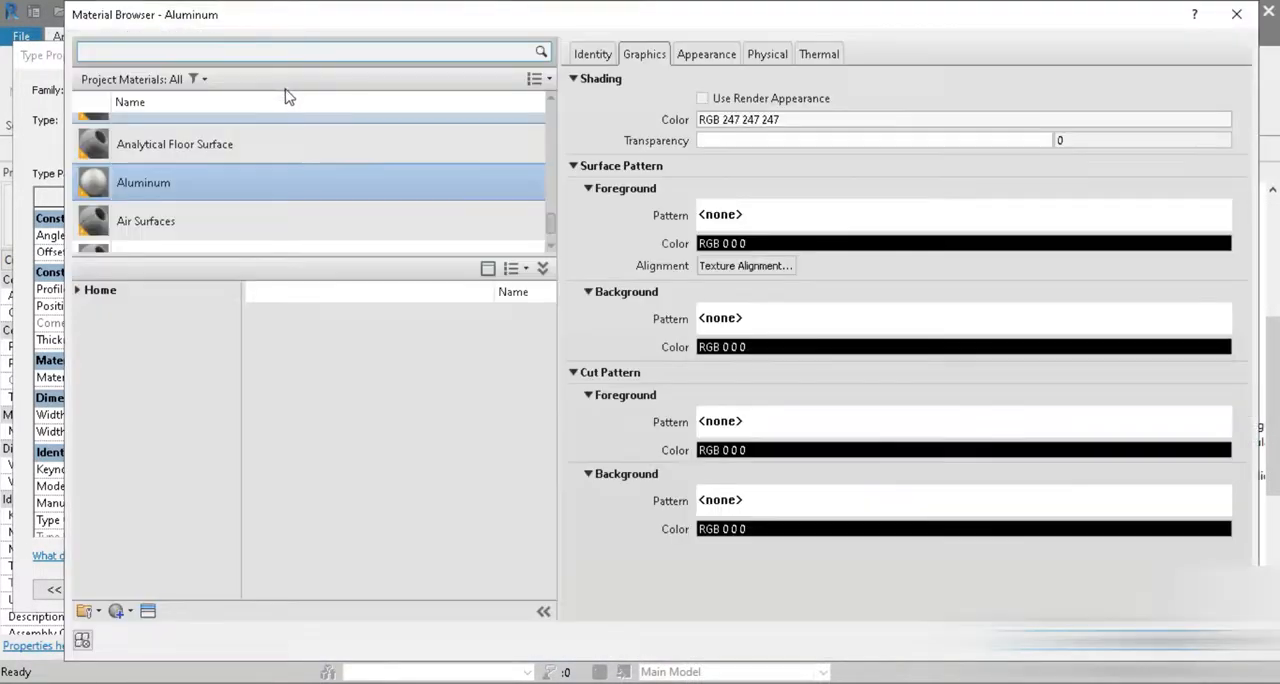
{"action": "left_click", "coordinate": [277, 51]}
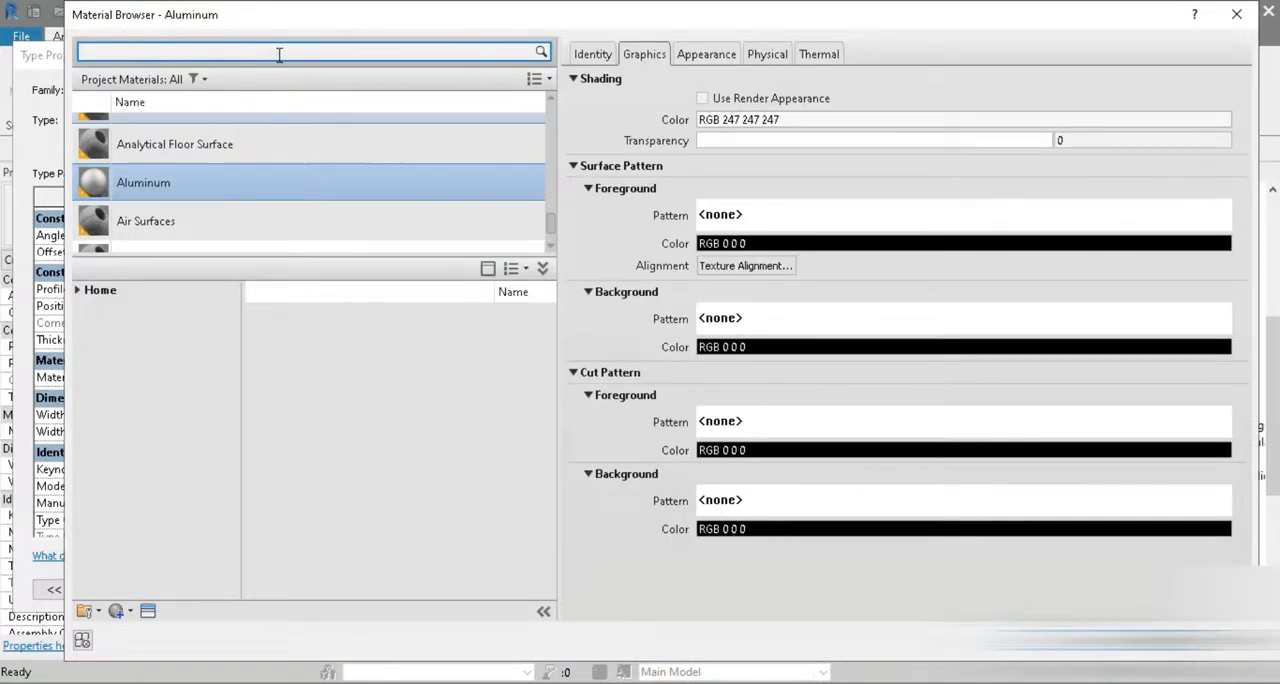
{"action": "type", "text": "mahoga"}
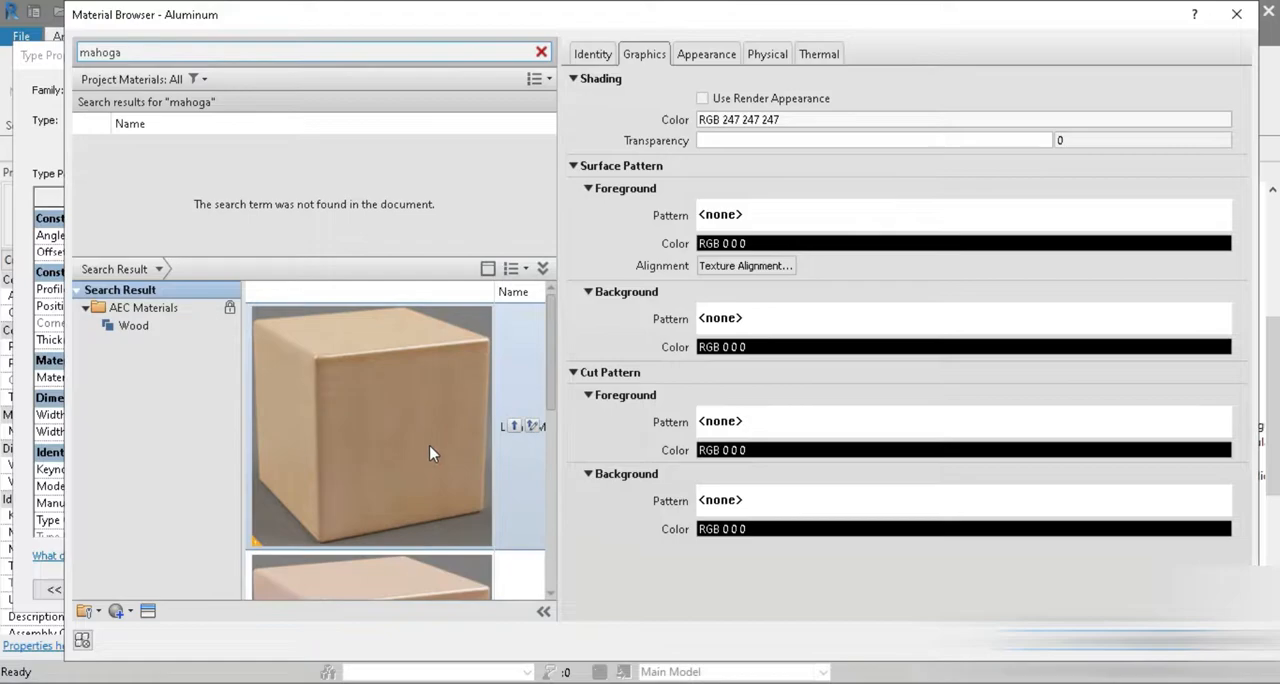
{"action": "double_click", "coordinate": [388, 556]}
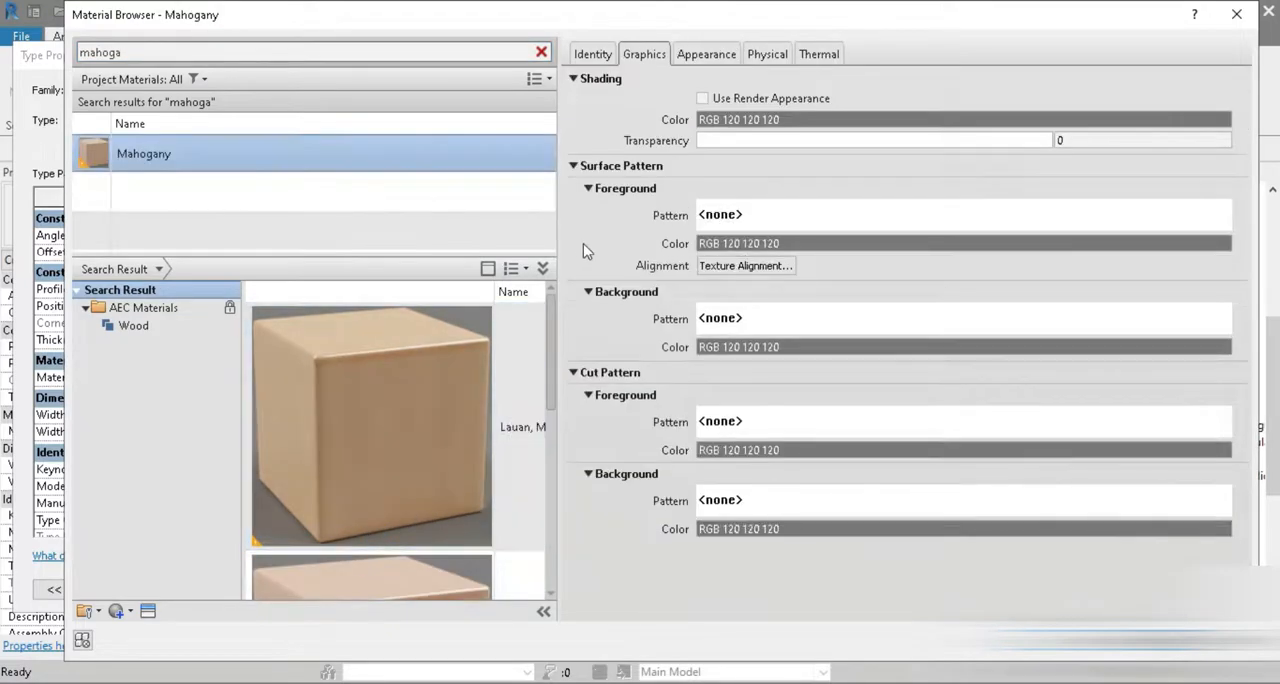
{"action": "left_click", "coordinate": [703, 98]}
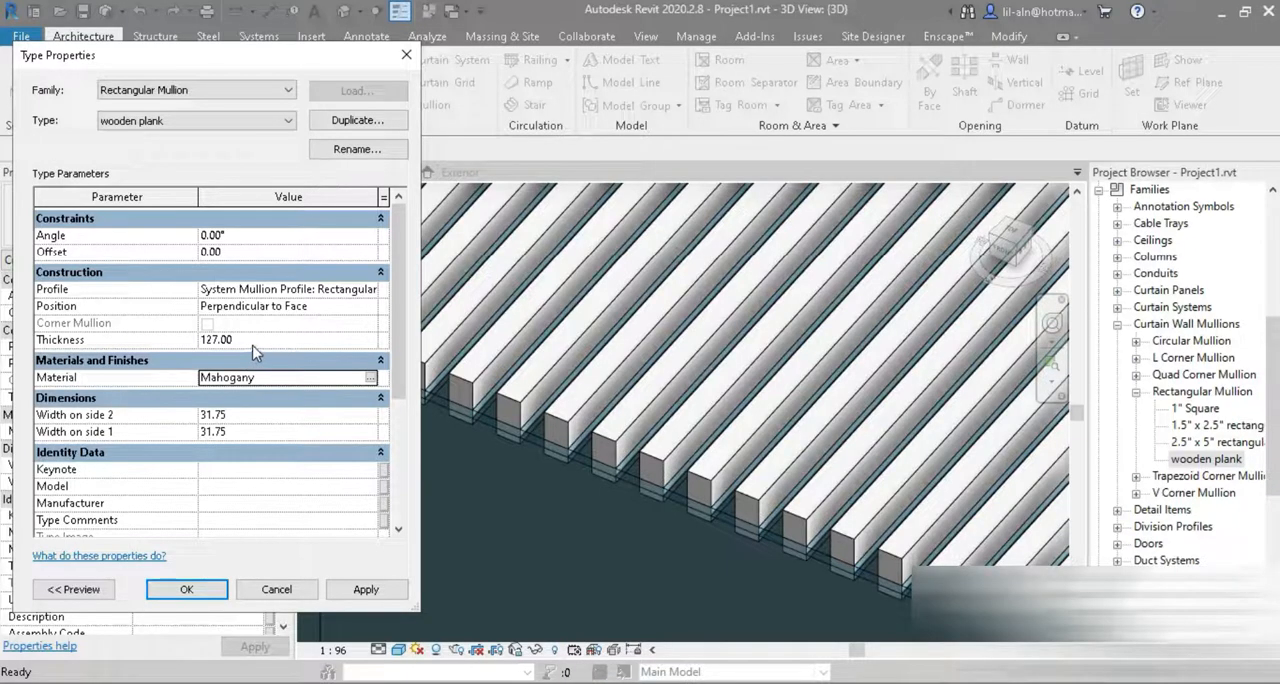
- Set the wooden plank mullion thickness to 400 and apply it
{"action": "left_click", "coordinate": [252, 340]}
{"action": "type", "text": "400"}
{"action": "left_click", "coordinate": [362, 589]}
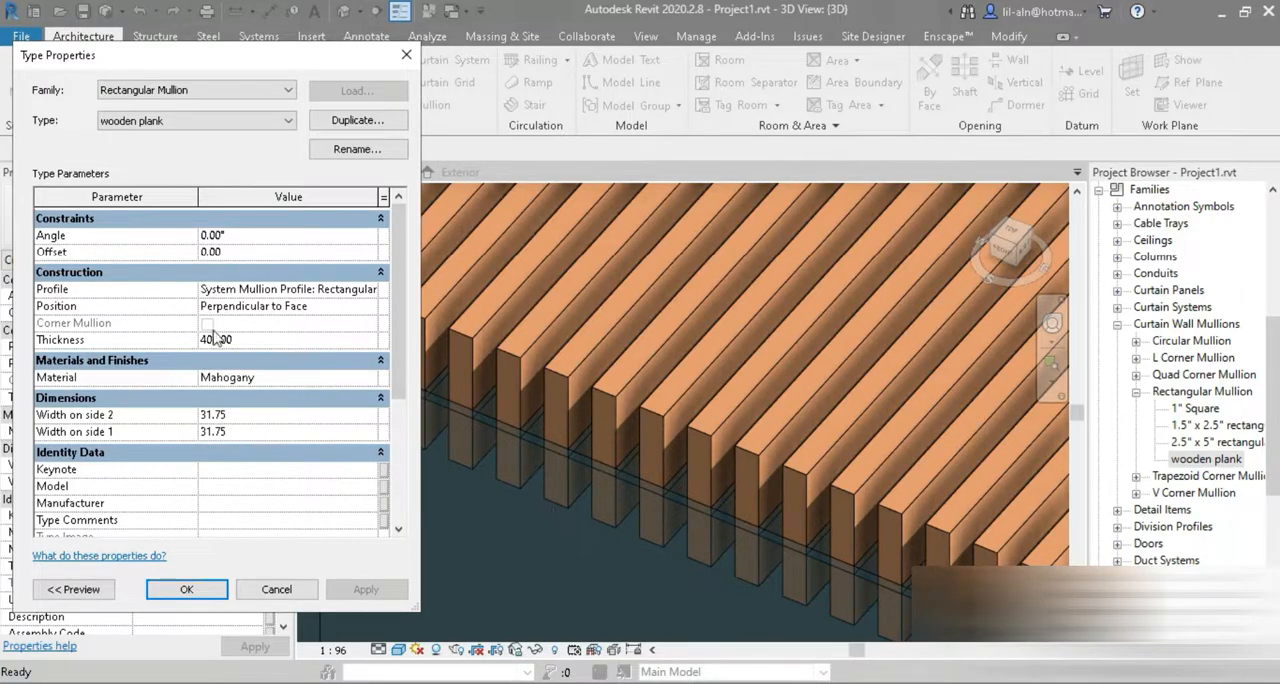
- Set the wooden plank mullion offset to 200 mm and apply it
{"action": "left_click", "coordinate": [249, 256]}
{"action": "type", "text": "2."}
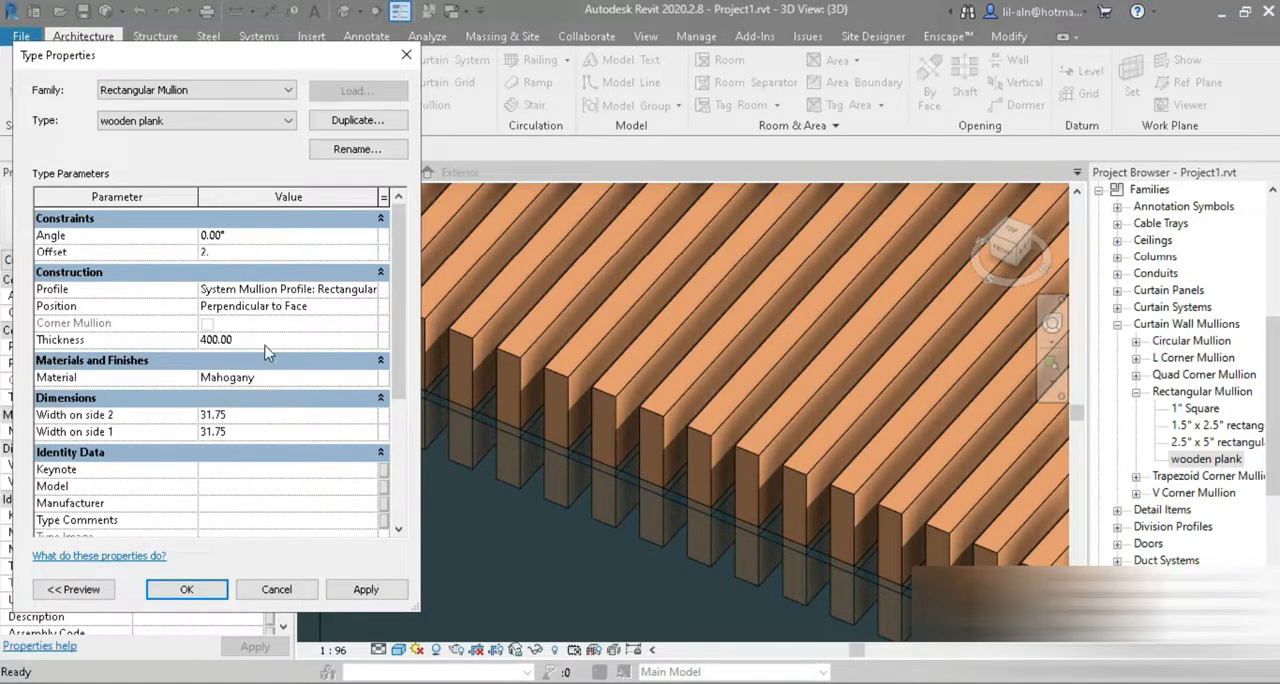
{"action": "double_click", "coordinate": [246, 250]}
{"action": "type", "text": "20"}
{"action": "type", "text": "0mm"}
{"action": "left_click", "coordinate": [366, 589]}
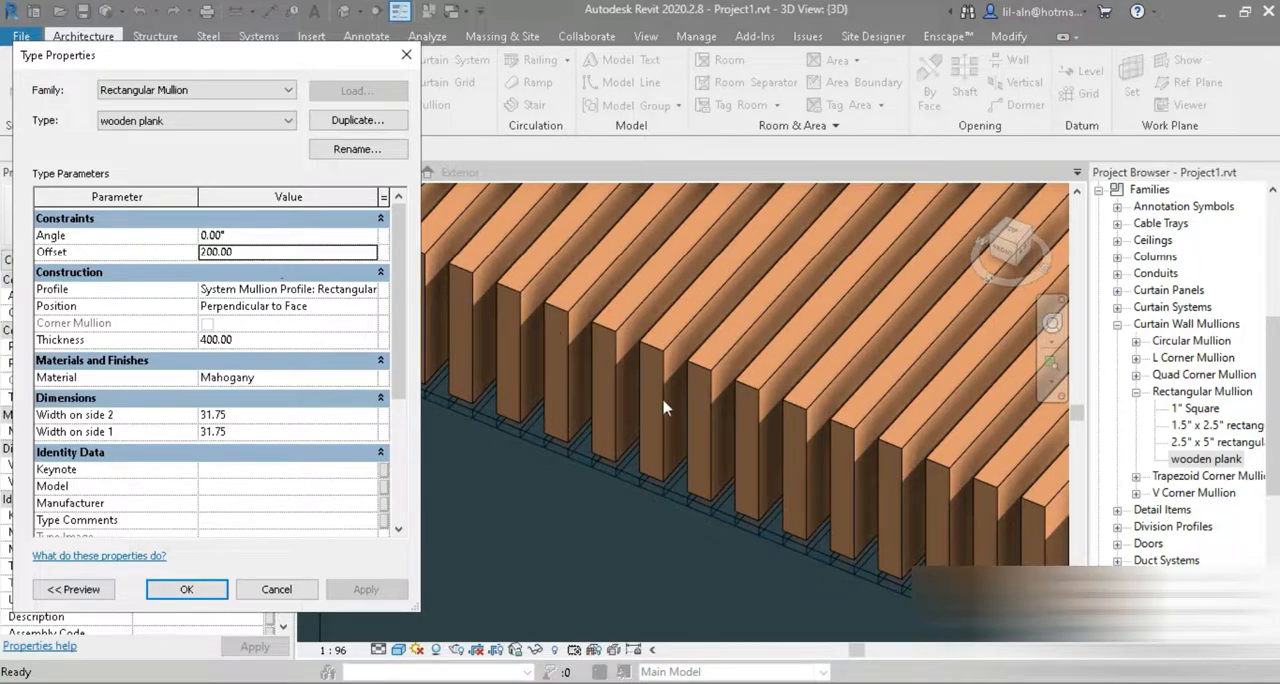
- Set the wooden plank mullion angle to 45° and apply it
{"action": "left_click", "coordinate": [293, 237]}
{"action": "type", "text": "45"}
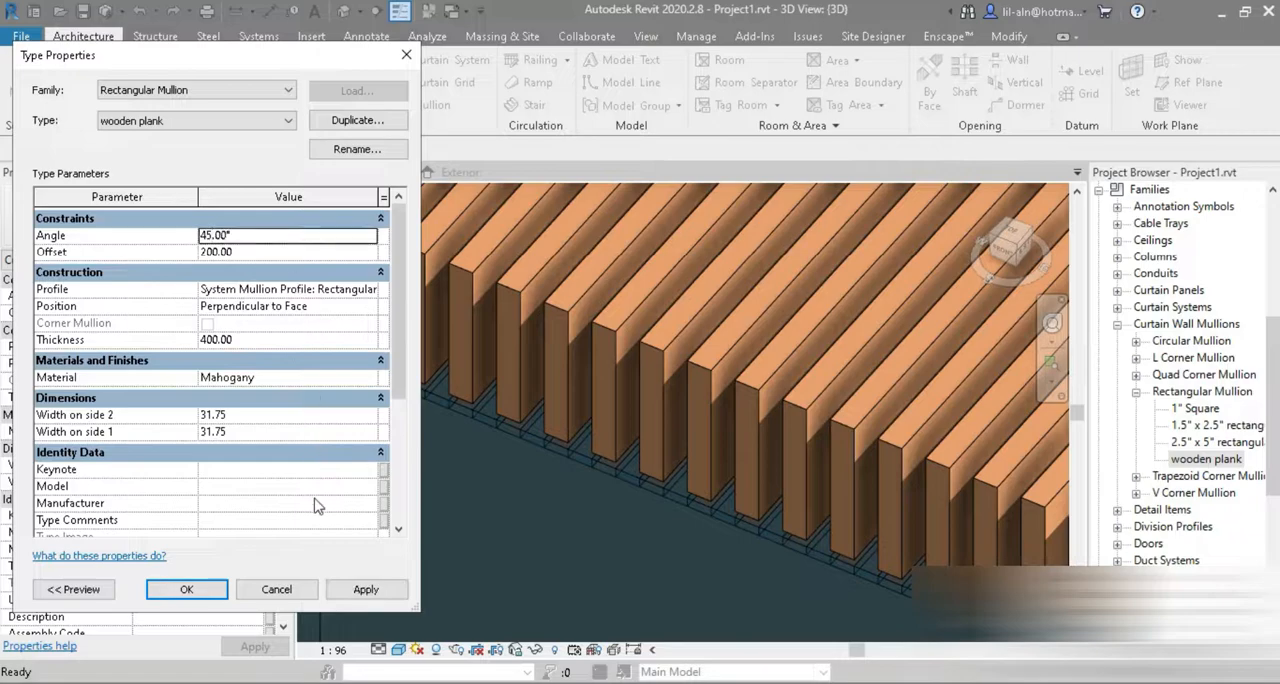
{"action": "left_click", "coordinate": [358, 594]}
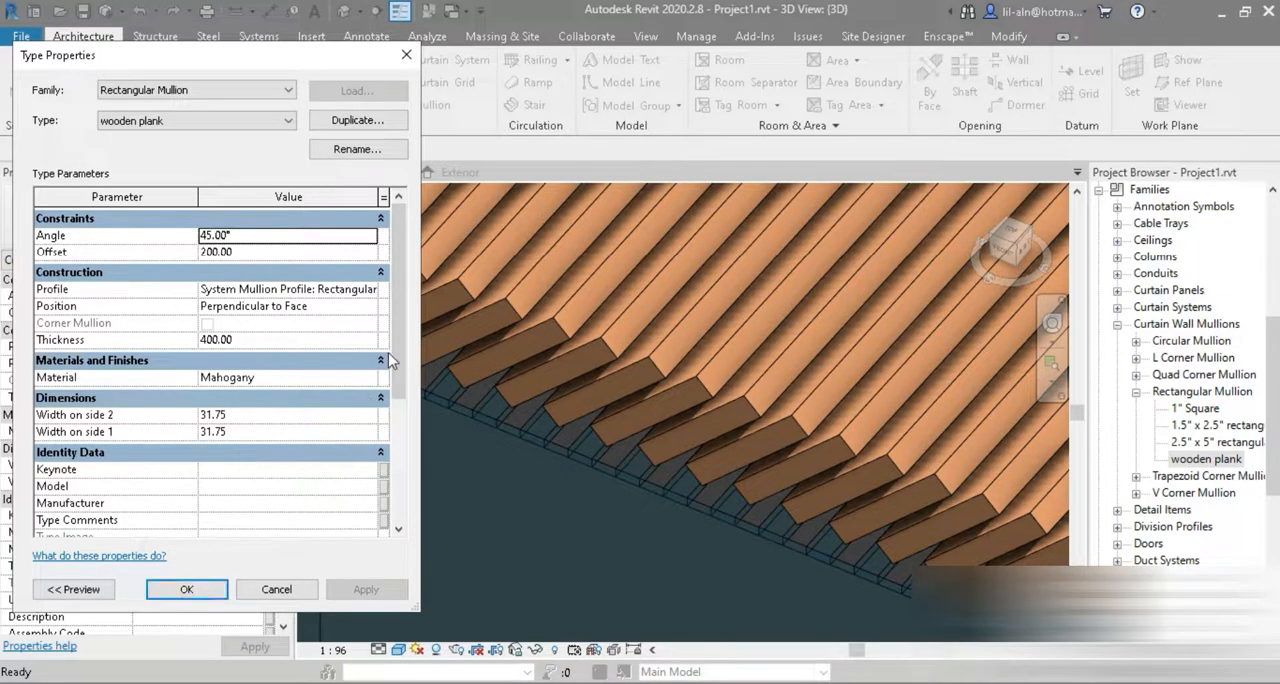
- Try the plank position Parallel to Ground, then switch it back to Perpendicular to Face
{"action": "left_click", "coordinate": [376, 308]}
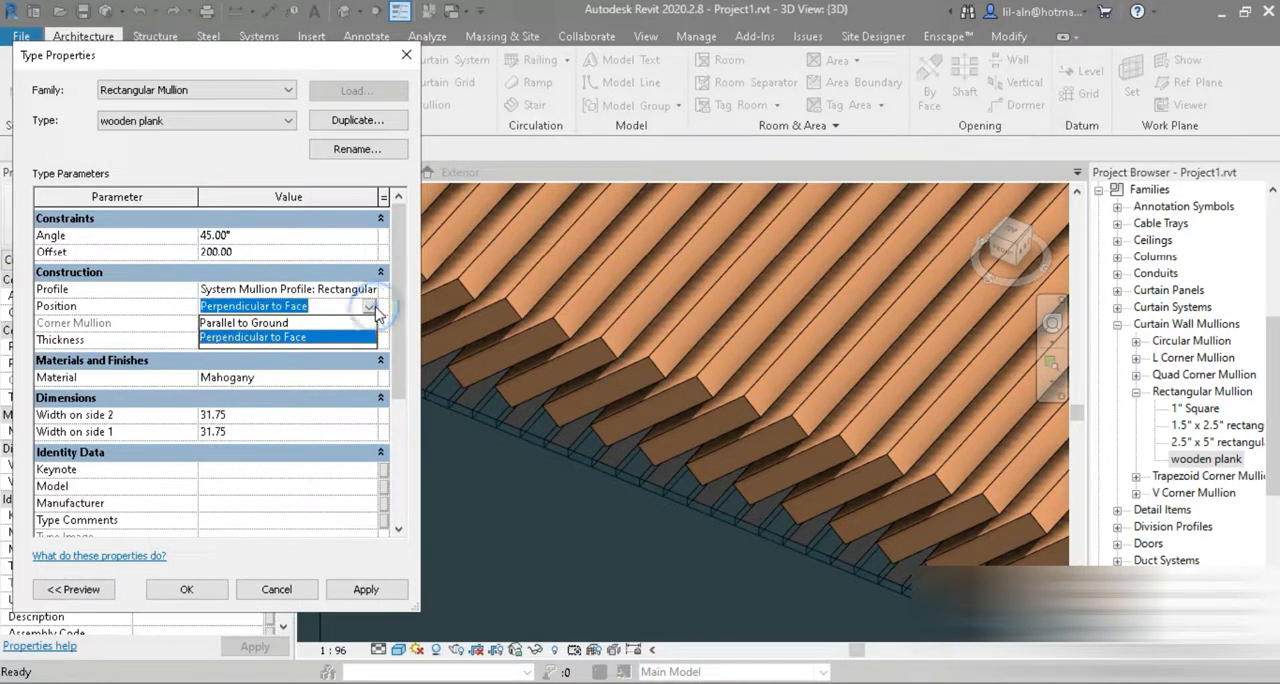
{"action": "left_click", "coordinate": [300, 323]}
{"action": "left_click", "coordinate": [348, 592]}
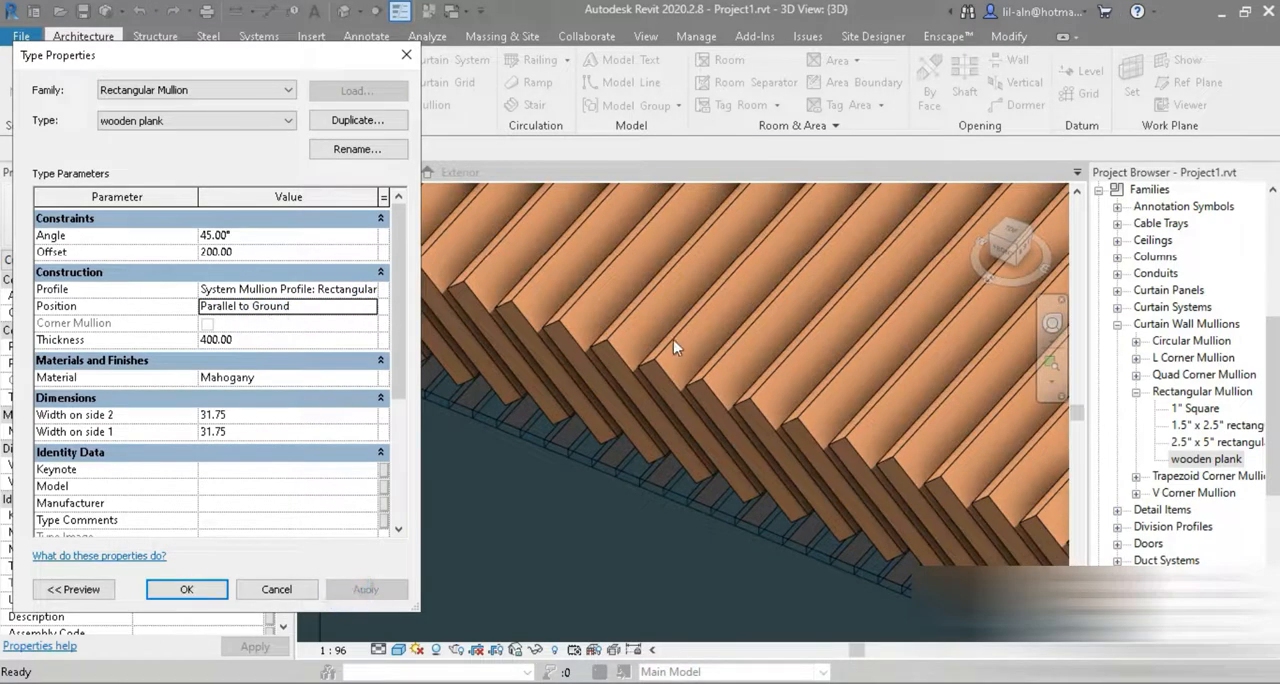
{"action": "left_click", "coordinate": [372, 307]}
{"action": "left_click", "coordinate": [245, 339]}
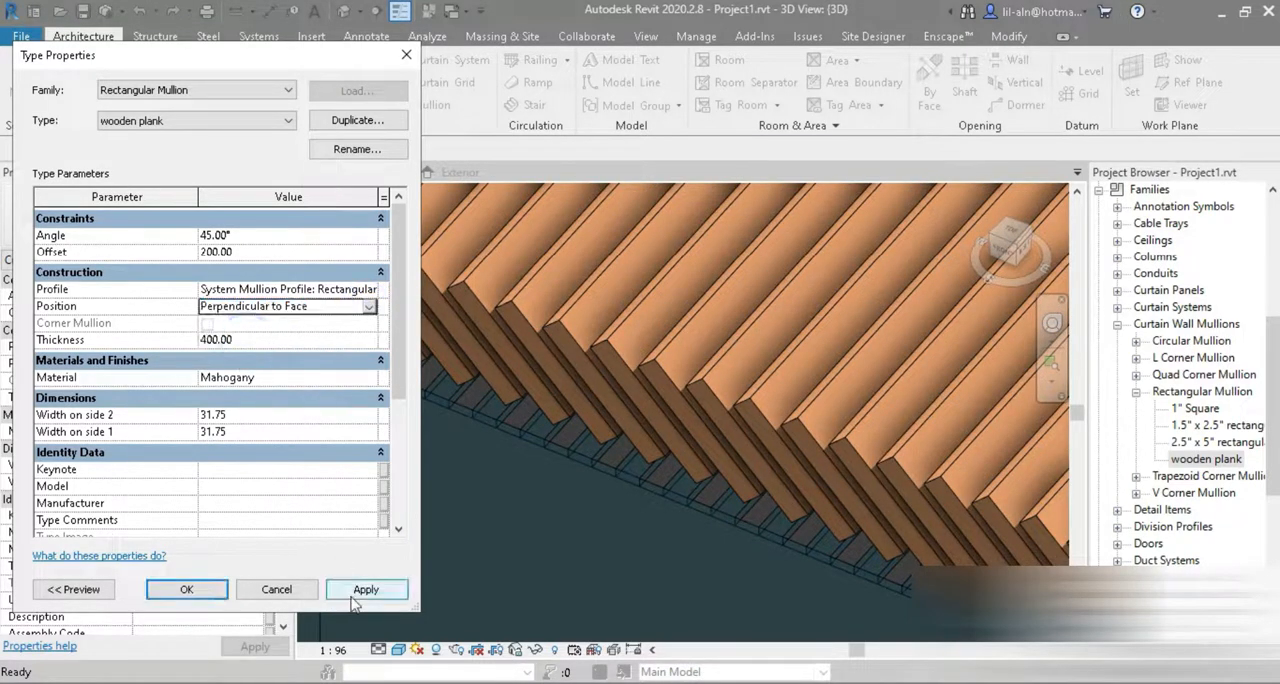
{"action": "left_click", "coordinate": [352, 592]}
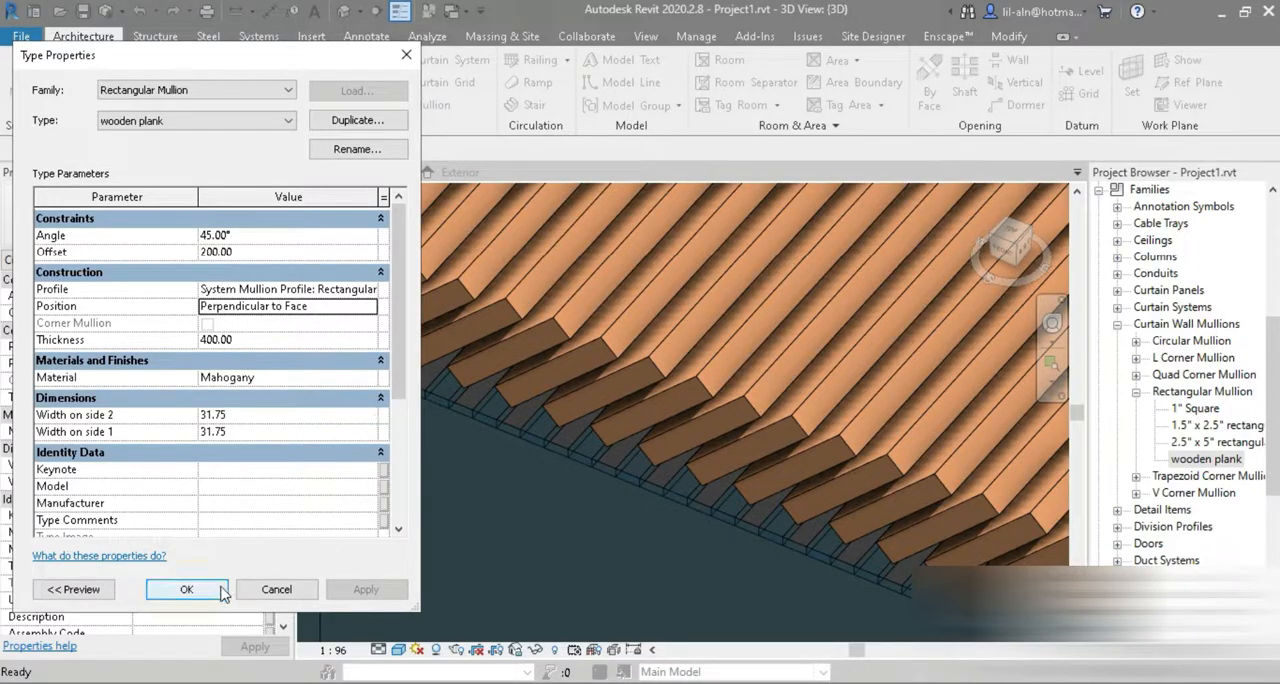
- Set the wooden screen roof type's Grid 1 spacing to 150 and apply it
{"action": "left_click", "coordinate": [186, 589]}
{"action": "scroll", "coordinate": [890, 462], "scroll_direction": "down", "scroll_amount": 5}
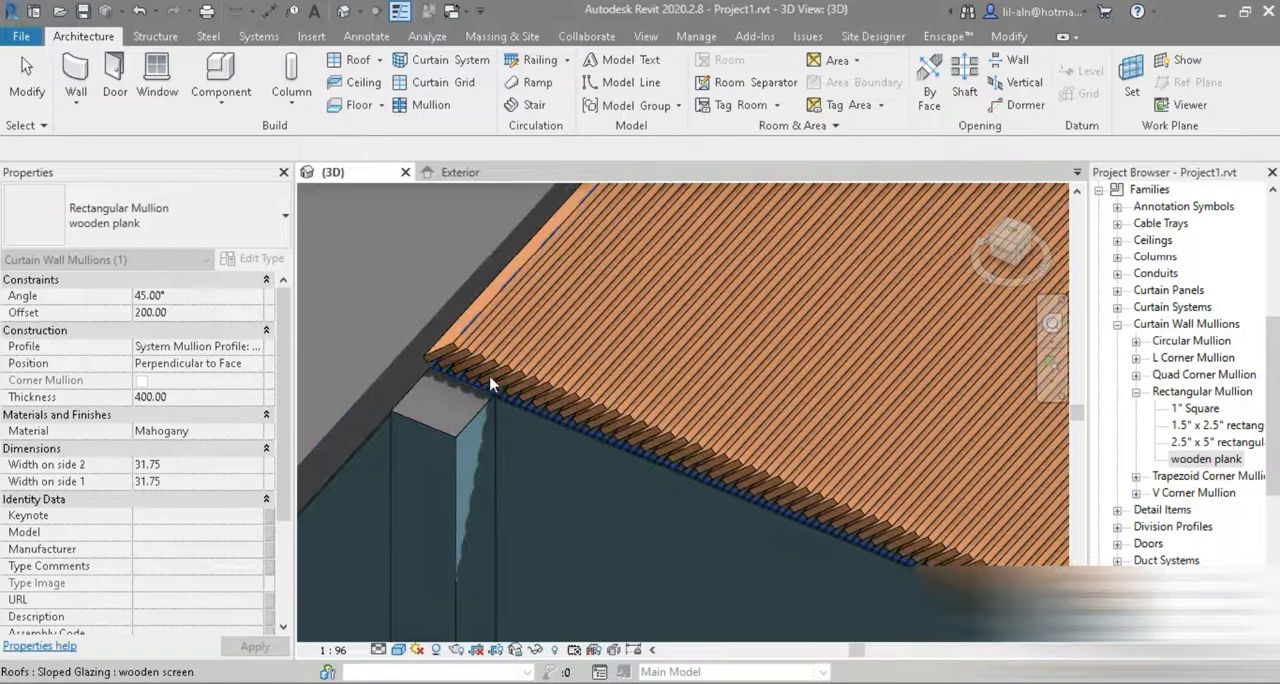
{"action": "scroll", "coordinate": [512, 380], "scroll_direction": "down", "scroll_amount": 3}
{"action": "scroll", "coordinate": [802, 470], "scroll_direction": "up", "scroll_amount": 3}
{"action": "scroll", "coordinate": [385, 391], "scroll_direction": "down", "scroll_amount": 3}
{"action": "scroll", "coordinate": [517, 414], "scroll_direction": "up", "scroll_amount": 3}
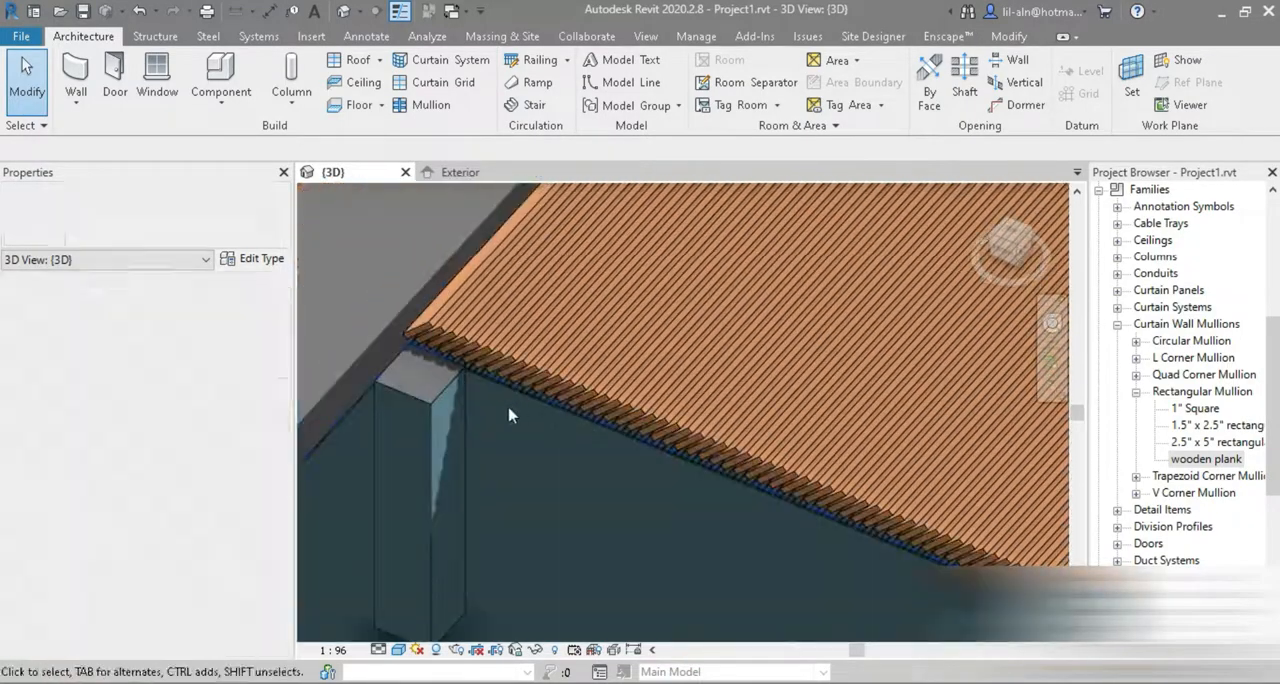
{"action": "left_click", "coordinate": [426, 337]}
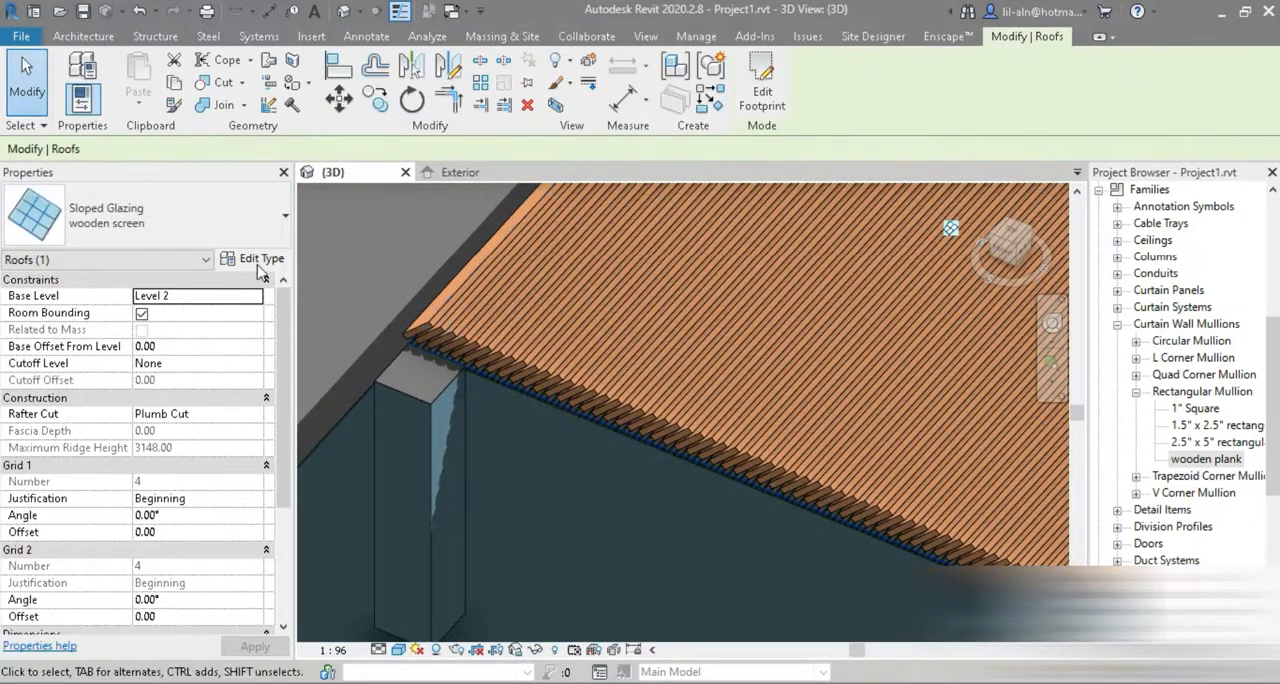
{"action": "left_click", "coordinate": [252, 259]}
{"action": "left_click", "coordinate": [243, 308]}
{"action": "double_click", "coordinate": [242, 308]}
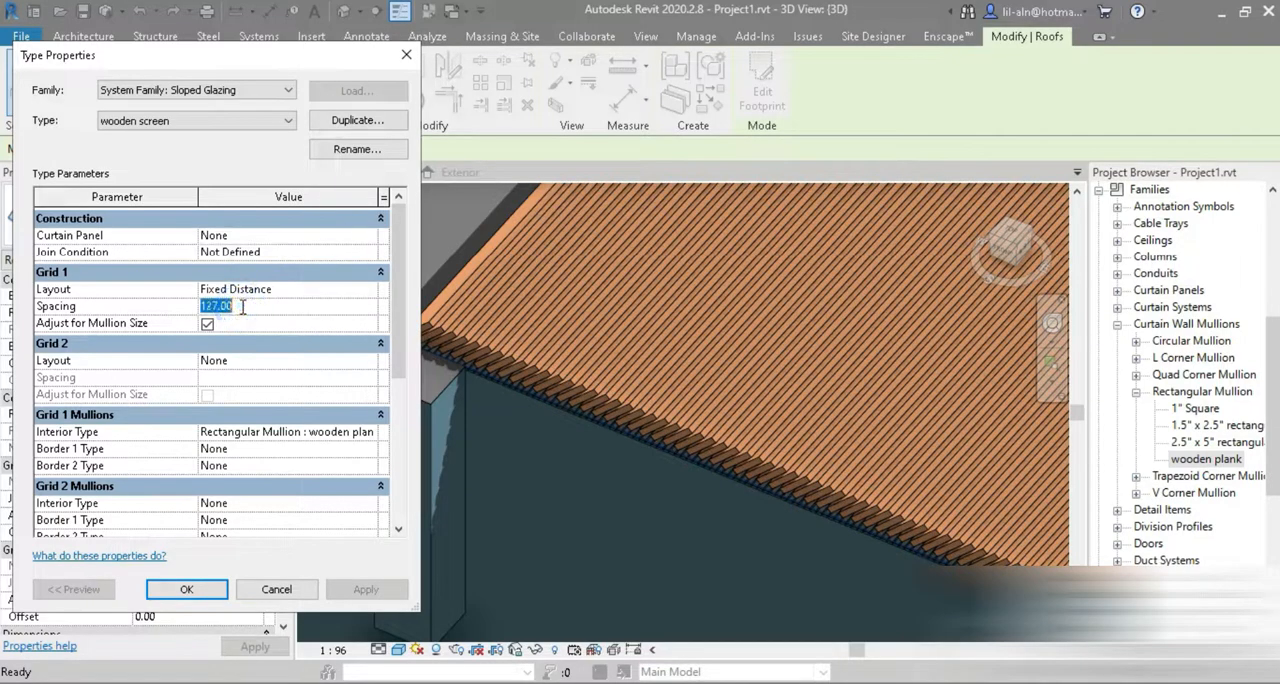
{"action": "type", "text": "150"}
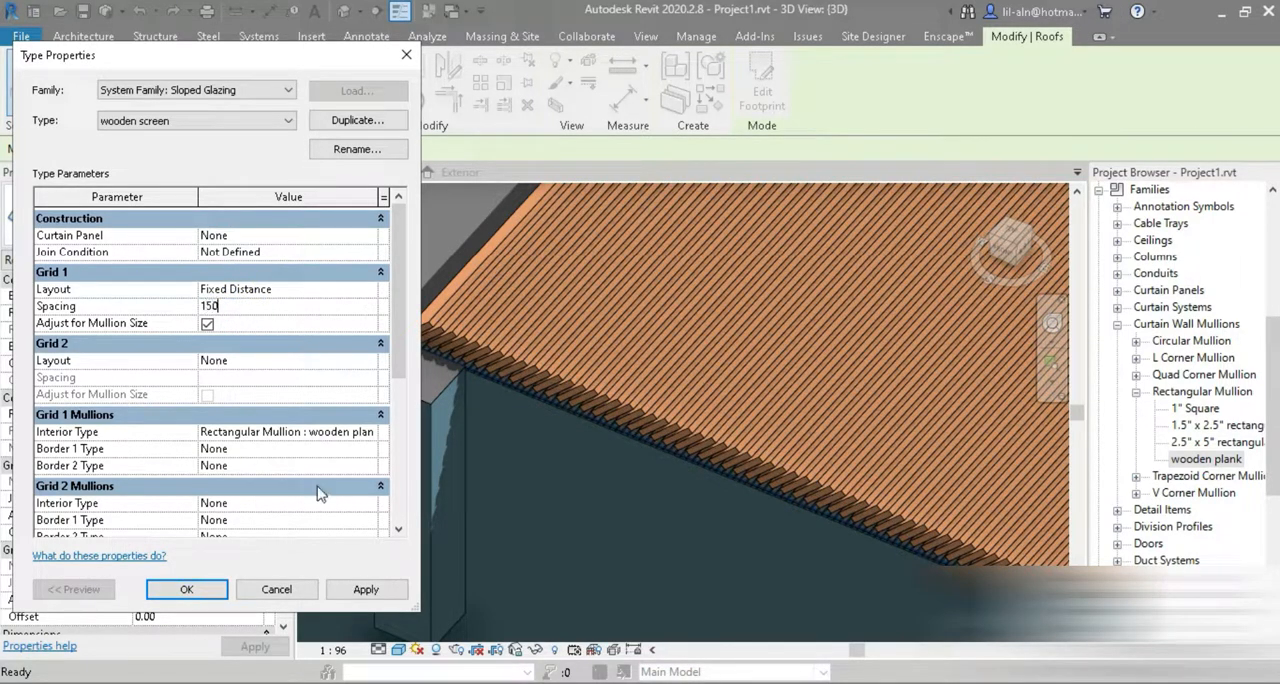
{"action": "left_click", "coordinate": [362, 591]}
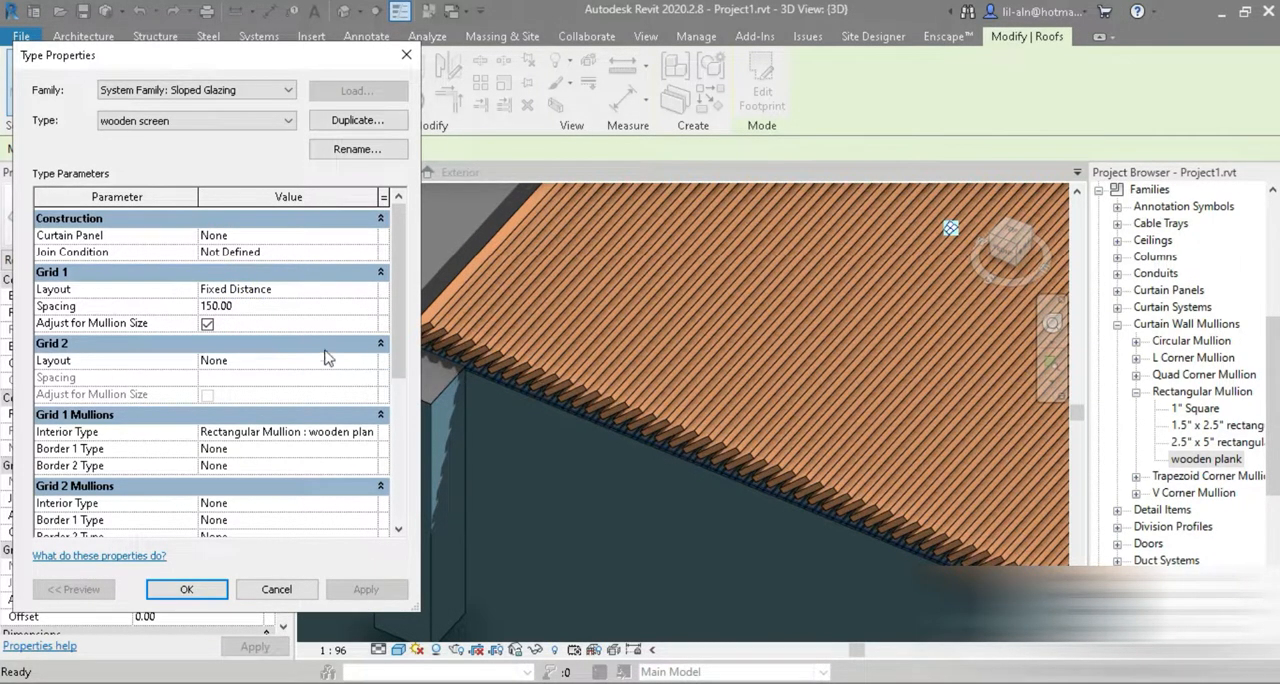
- Set Grid 2 layout to Fixed Distance and its interior mullion to Rectangular Mullion : 2.5" x 5" rectangular
{"action": "left_click", "coordinate": [369, 364]}
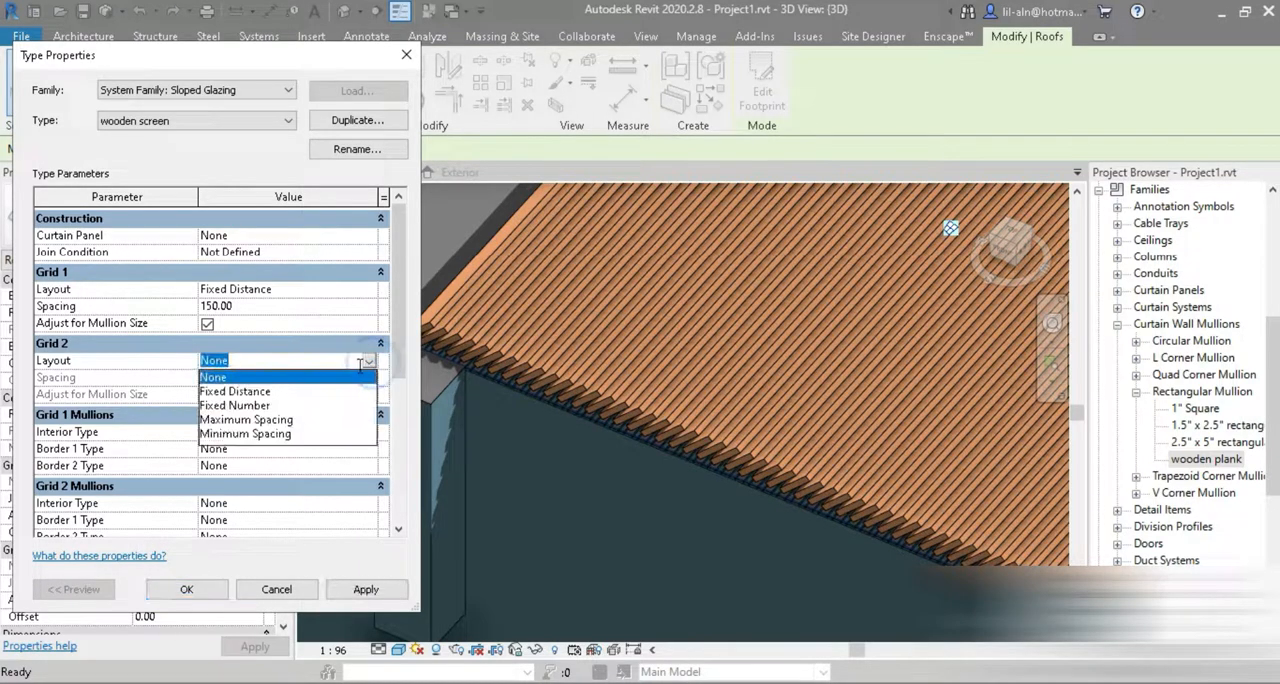
{"action": "left_click", "coordinate": [272, 391]}
{"action": "left_click", "coordinate": [355, 591]}
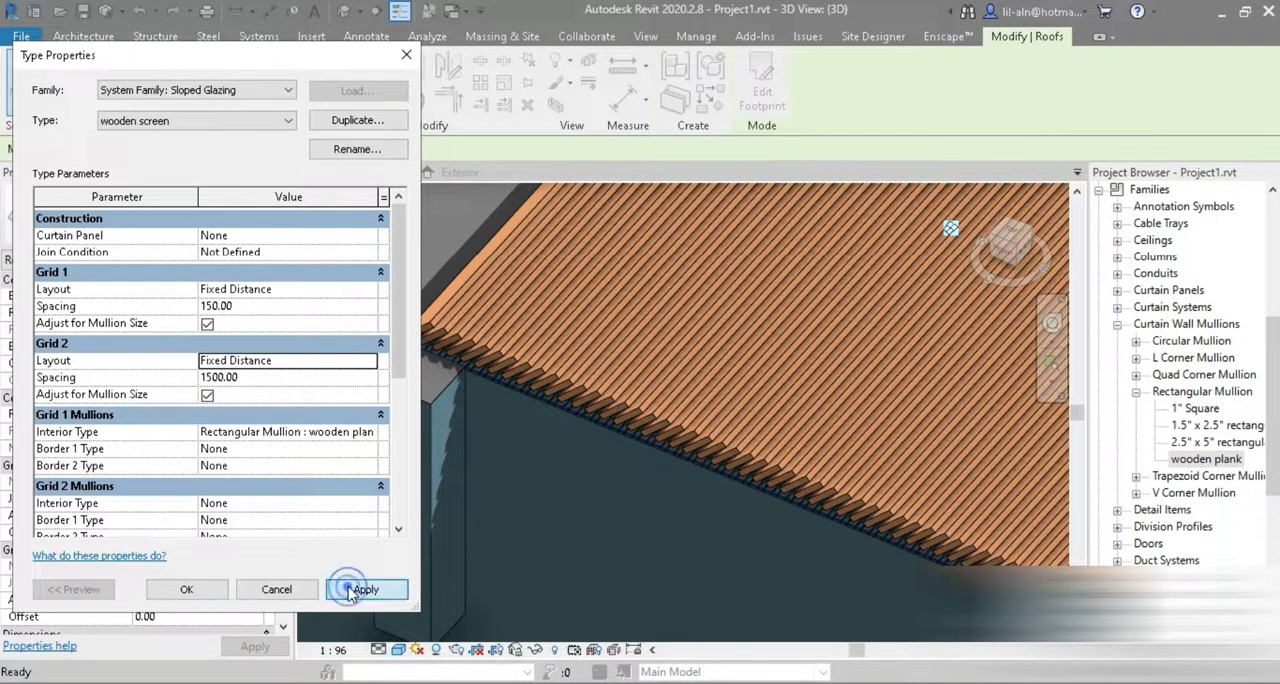
{"action": "left_click", "coordinate": [186, 589]}
{"action": "left_click", "coordinate": [255, 262]}
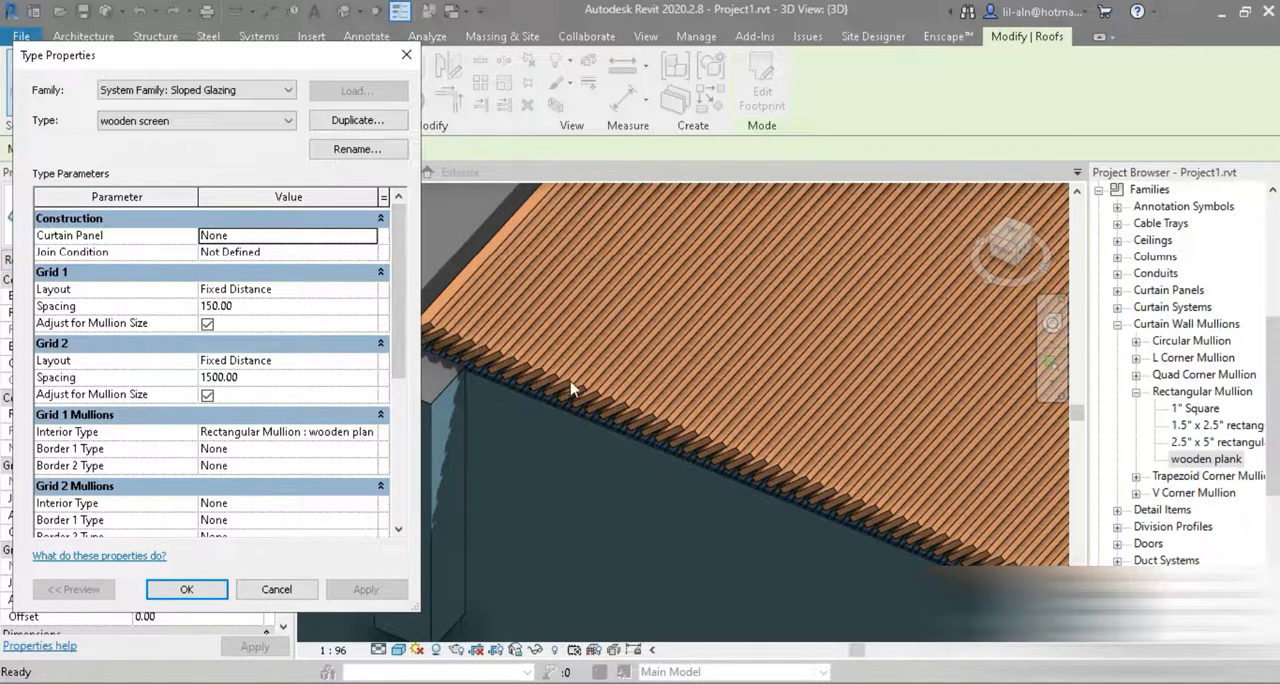
{"action": "left_click_drag", "start_coordinate": [405, 340], "coordinate": [394, 429]}
{"action": "left_click", "coordinate": [370, 376]}
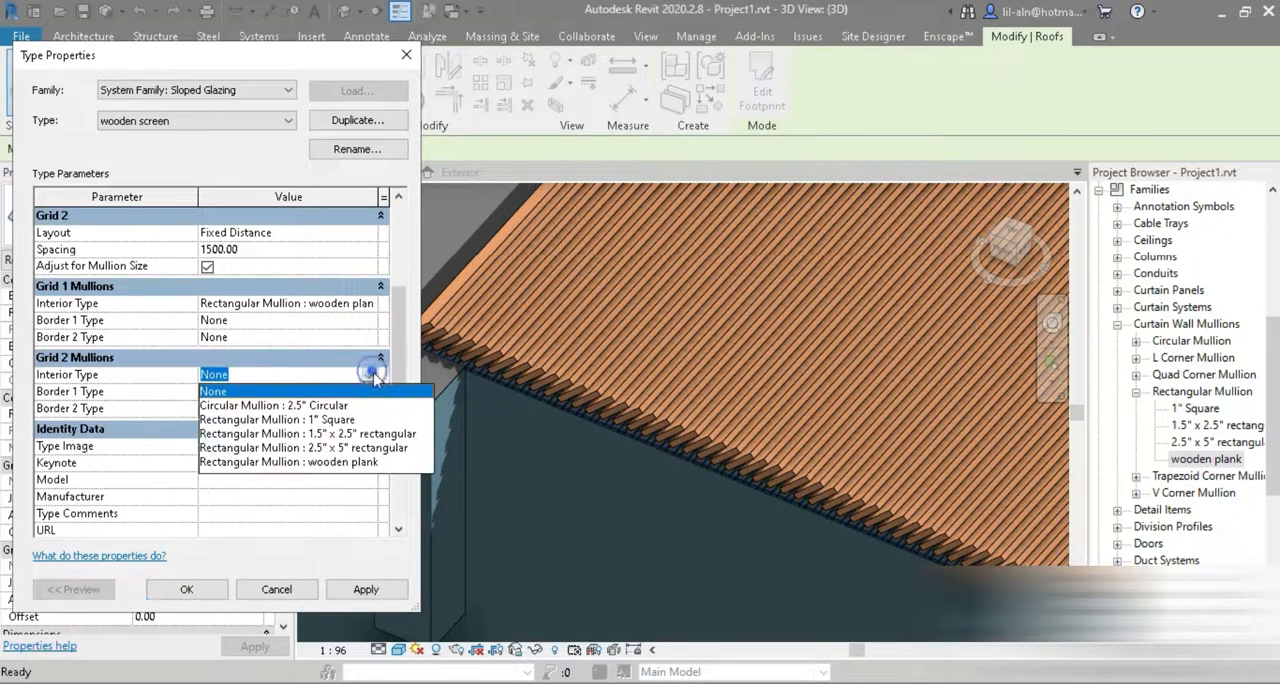
{"action": "left_click", "coordinate": [310, 447]}
{"action": "left_click", "coordinate": [362, 591]}
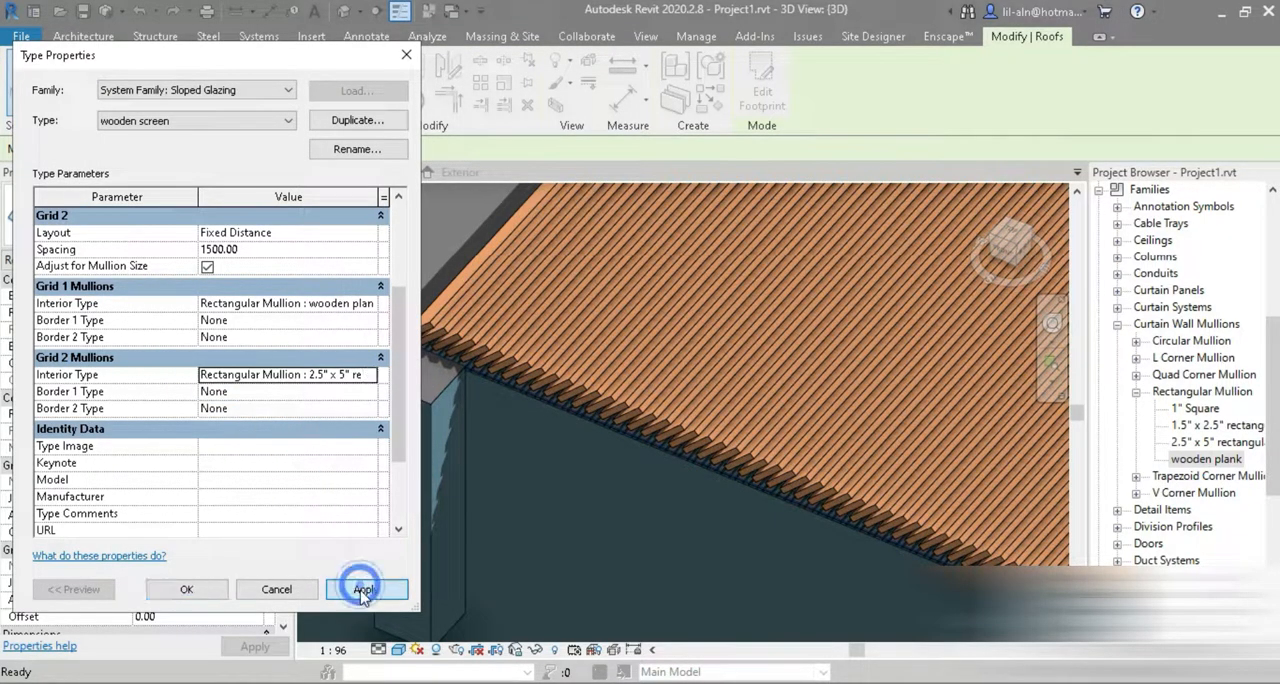
{"action": "left_click", "coordinate": [362, 591]}
{"action": "left_click", "coordinate": [216, 588]}
- Set the wooden plank mullion angle to 0° and apply it
{"action": "double_click", "coordinate": [1204, 459]}
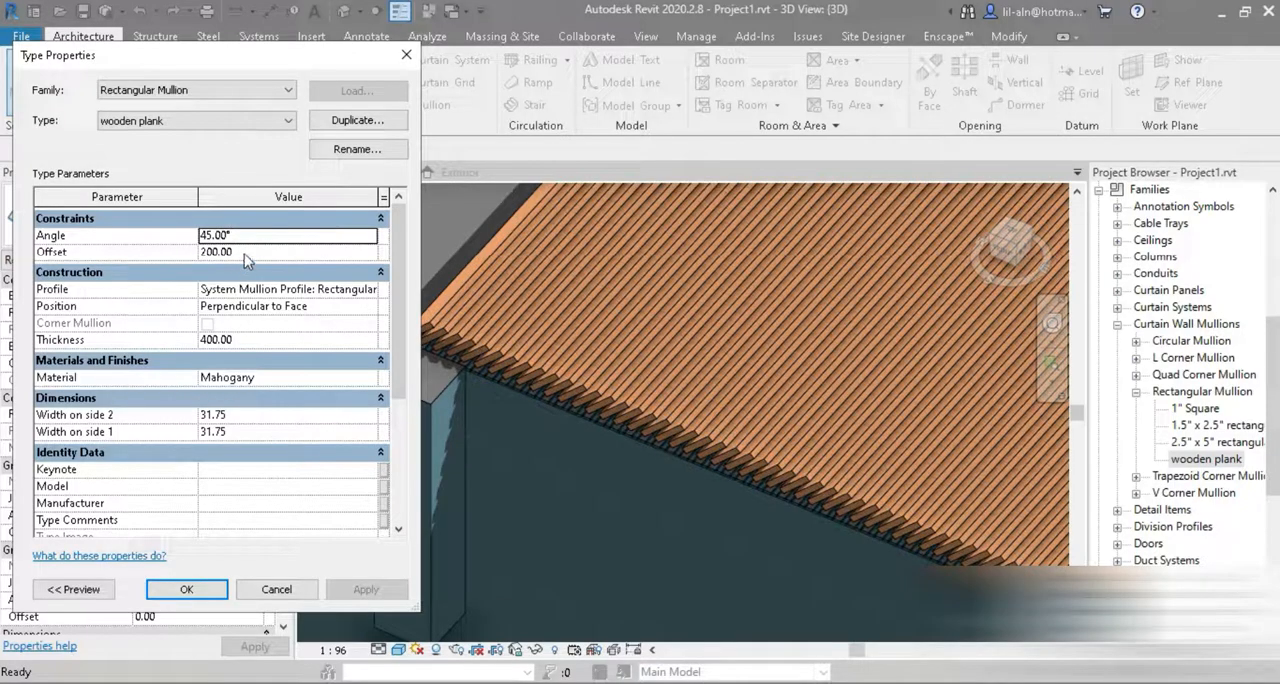
{"action": "left_click", "coordinate": [259, 254]}
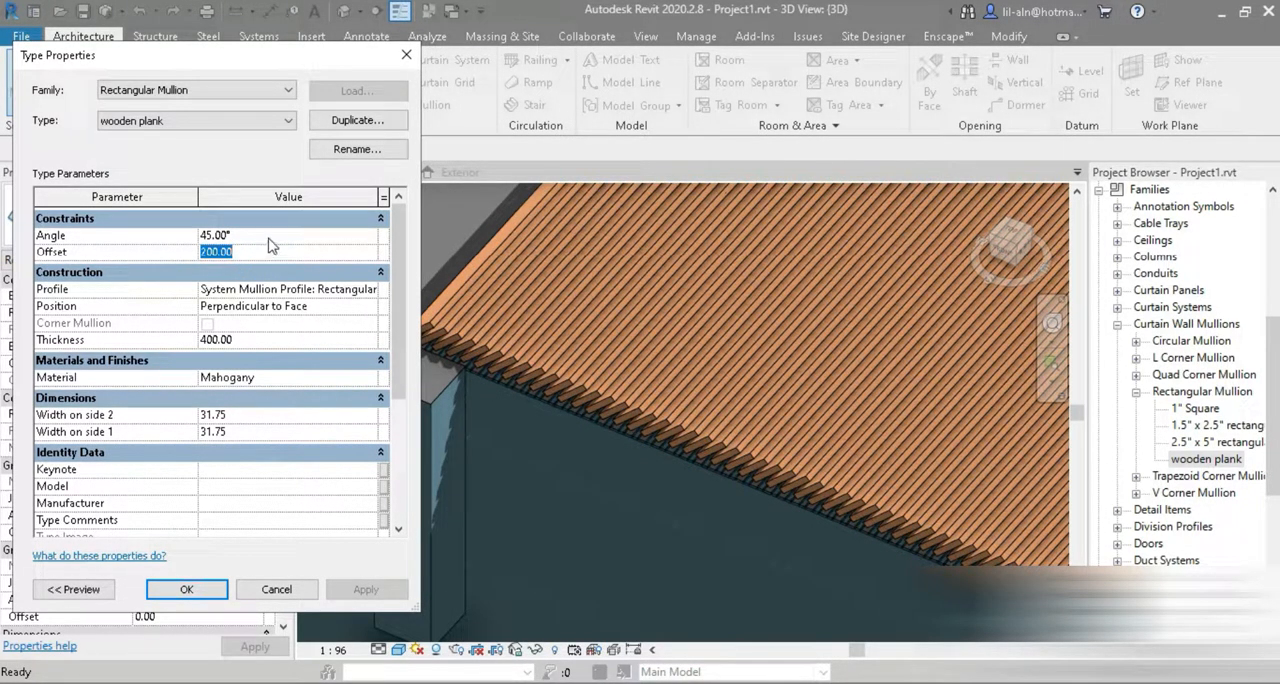
{"action": "left_click", "coordinate": [268, 236]}
{"action": "type", "text": "0"}
{"action": "left_click", "coordinate": [366, 590]}
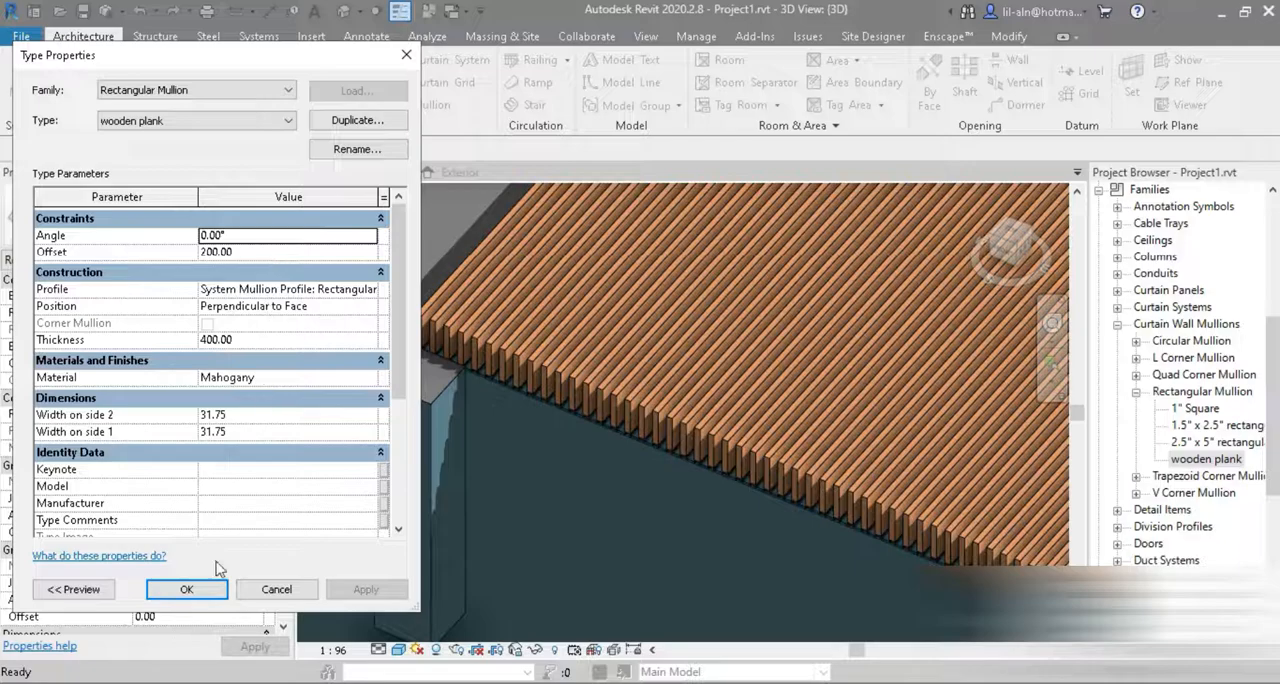
{"action": "left_click", "coordinate": [192, 588]}
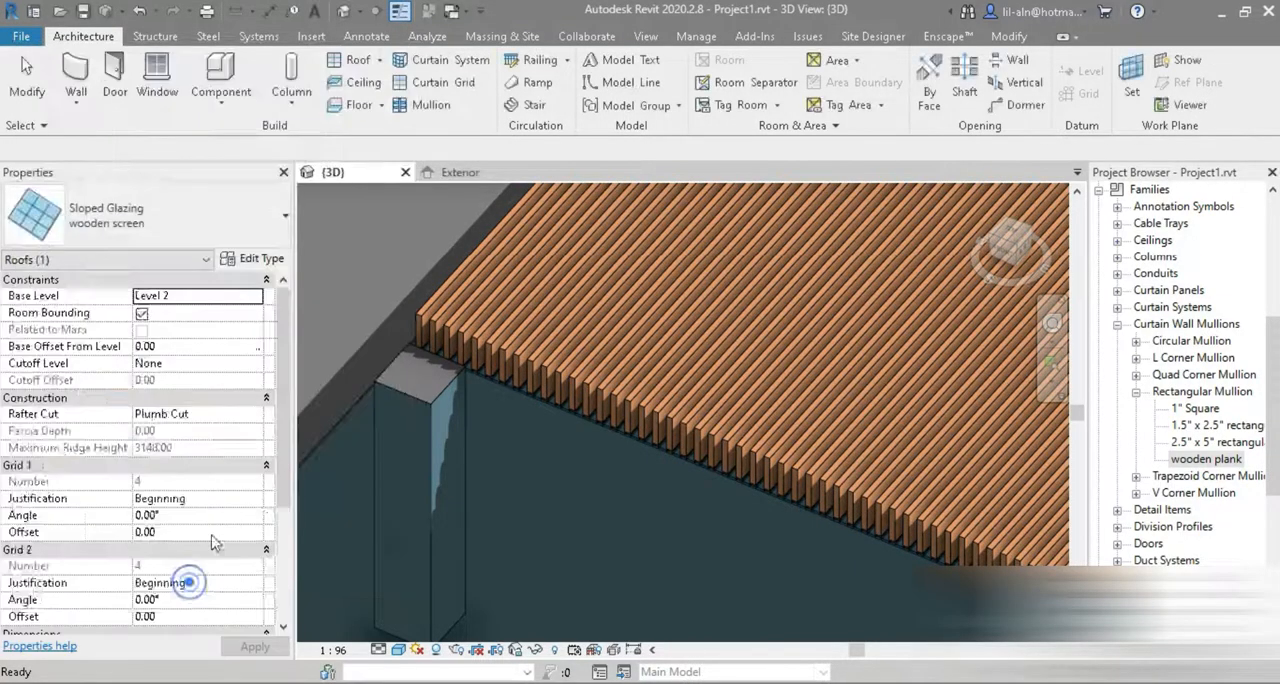
- Set the wooden screen roof type's Grid 1 spacing to 500 and apply it
{"action": "key", "text": "Escape"}
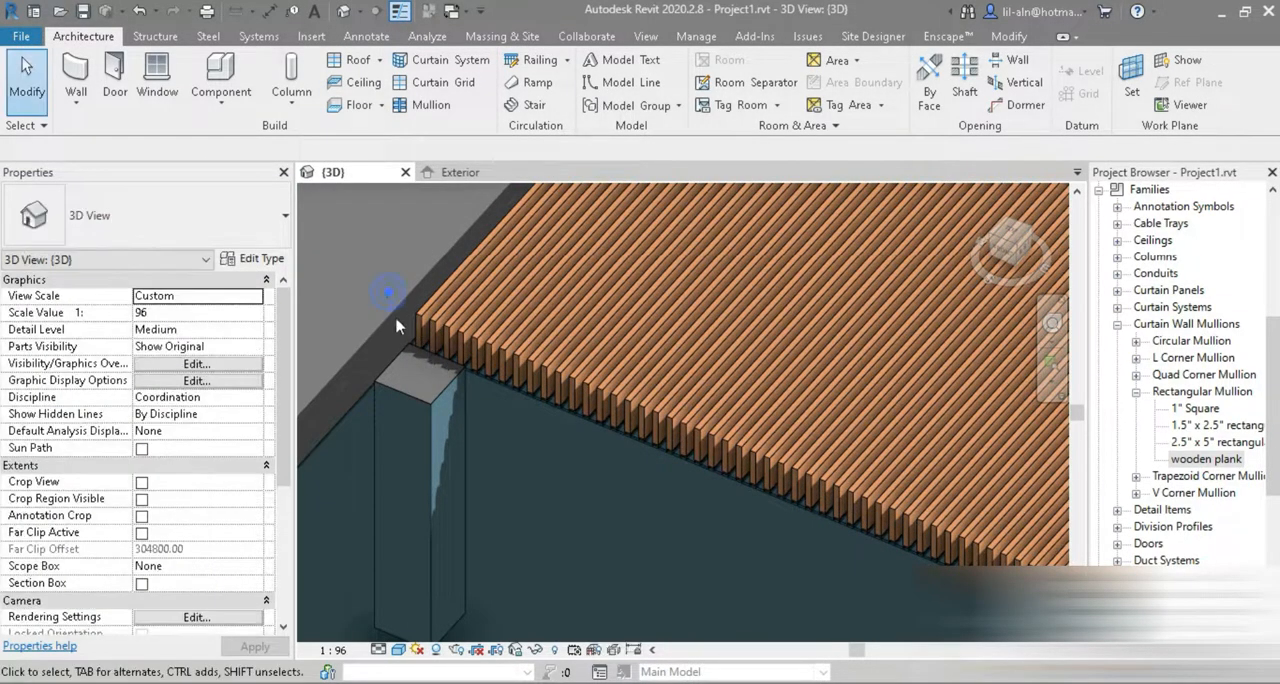
{"action": "left_click", "coordinate": [395, 321]}
{"action": "left_click", "coordinate": [268, 258]}
{"action": "left_click", "coordinate": [250, 305]}
{"action": "type", "text": "500"}
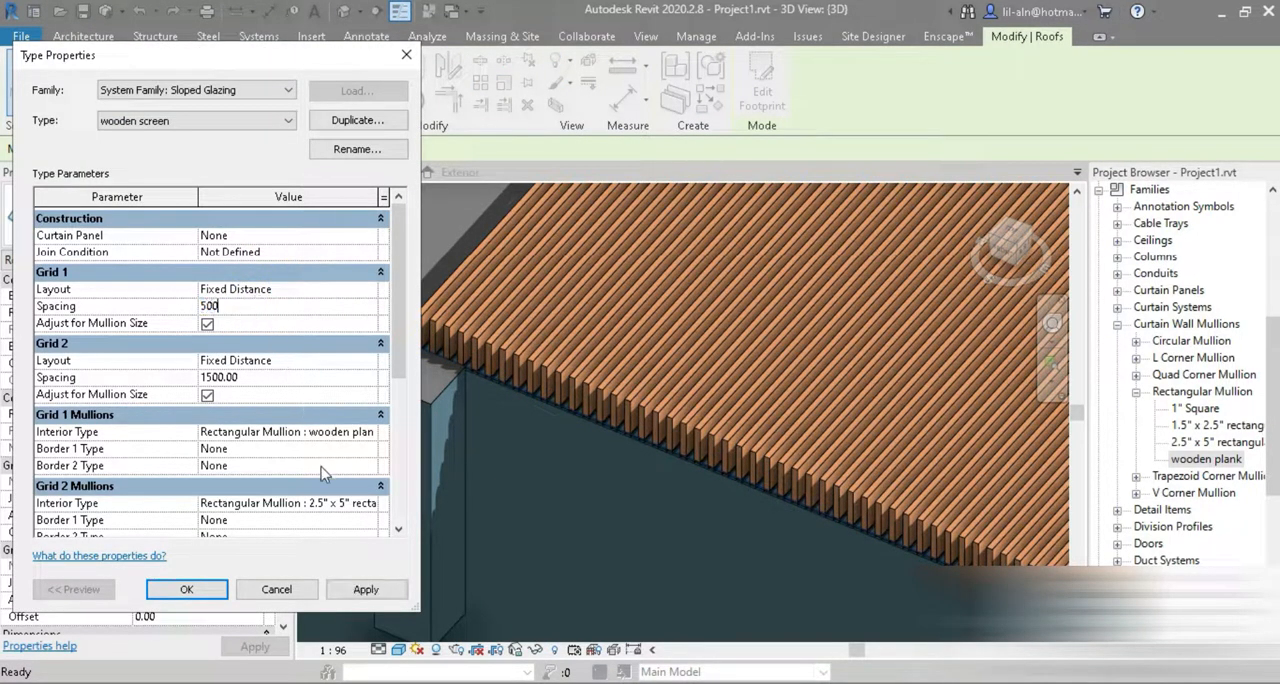
{"action": "left_click", "coordinate": [362, 590]}
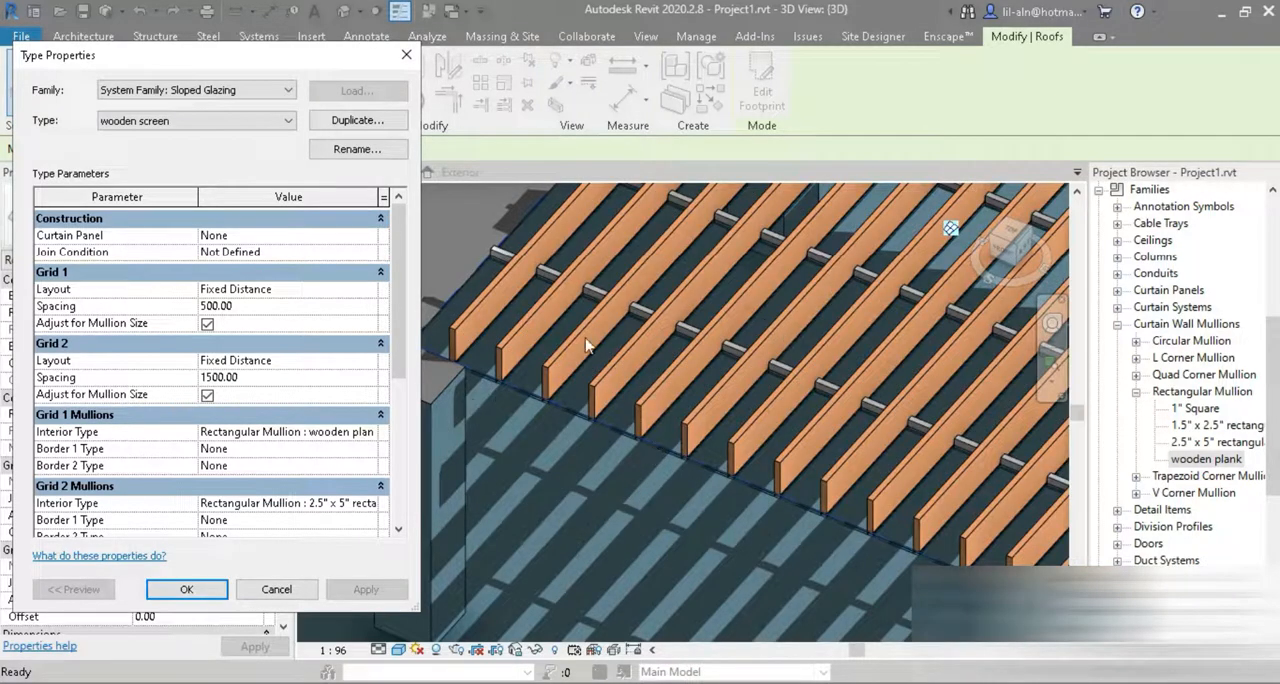
{"action": "left_click", "coordinate": [186, 589]}
- Set the wooden screen roof type's join condition to Grid 1 Continuous and apply it
{"action": "scroll", "coordinate": [634, 466], "scroll_direction": "down", "scroll_amount": 2}
{"action": "middle_click_drag", "start_coordinate": [600, 430], "coordinate": [405, 595]}
{"action": "middle_click_drag", "start_coordinate": [412, 410], "coordinate": [487, 365]}
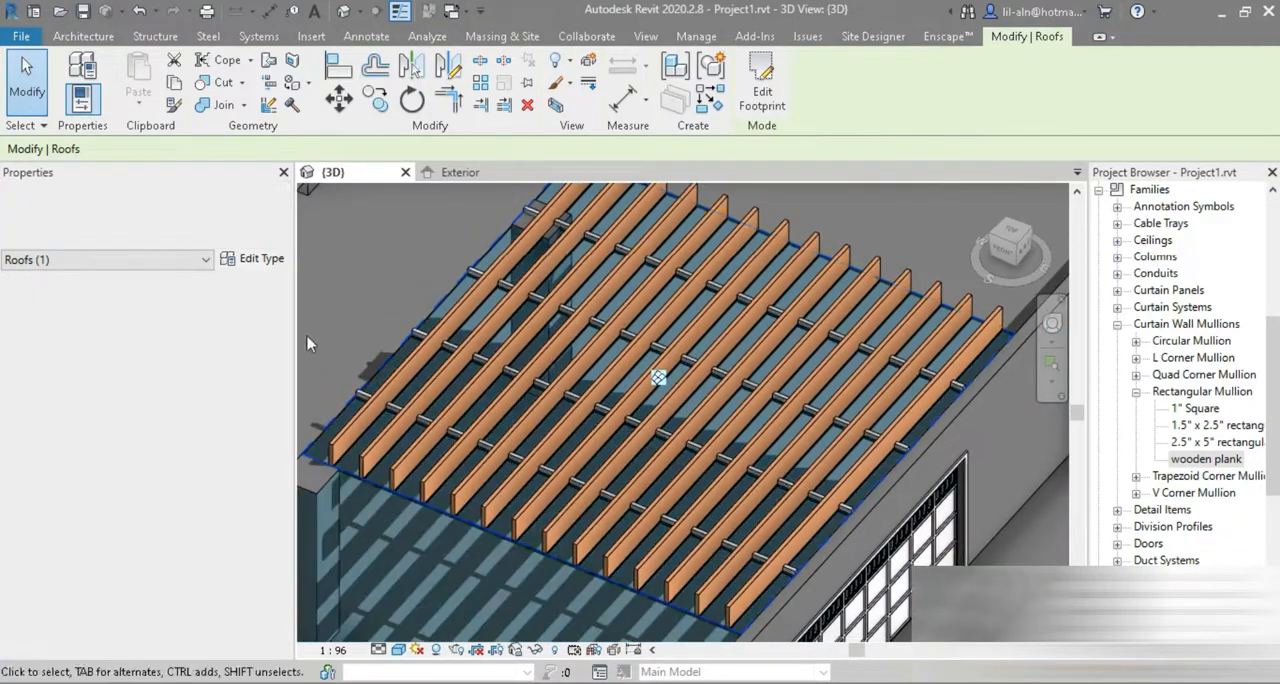
{"action": "left_click", "coordinate": [256, 256]}
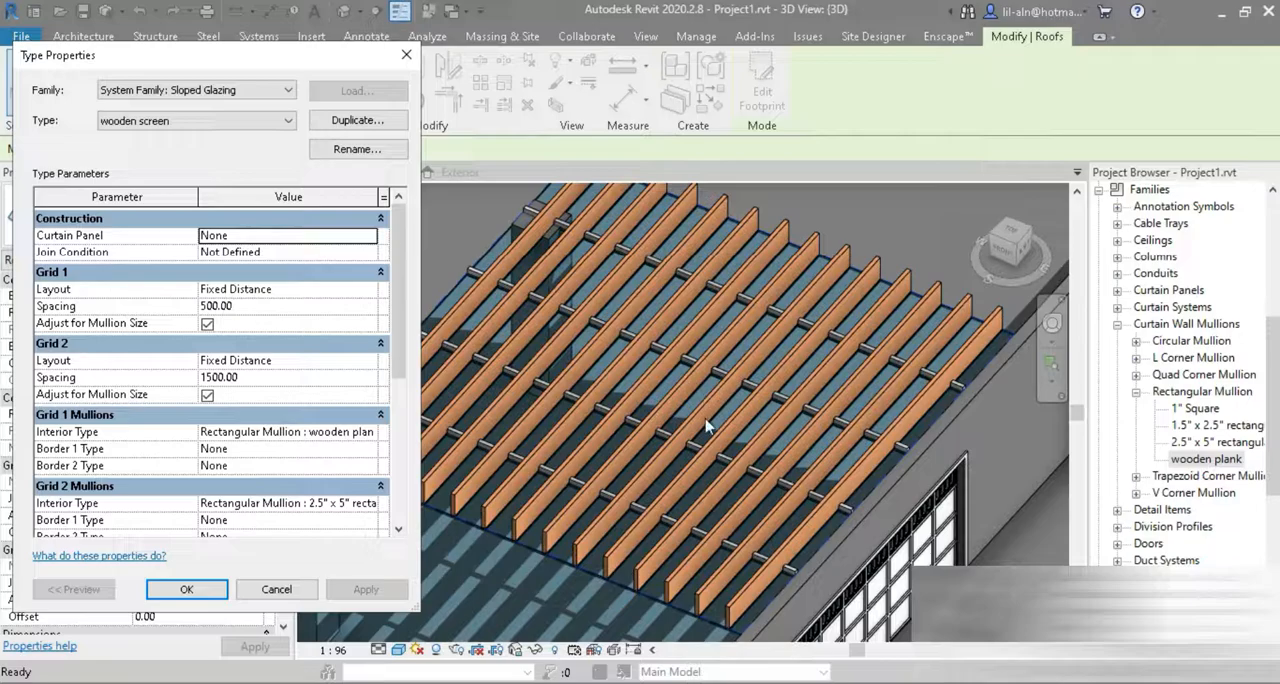
{"action": "left_click", "coordinate": [370, 254]}
{"action": "left_click", "coordinate": [334, 287]}
{"action": "left_click", "coordinate": [358, 592]}
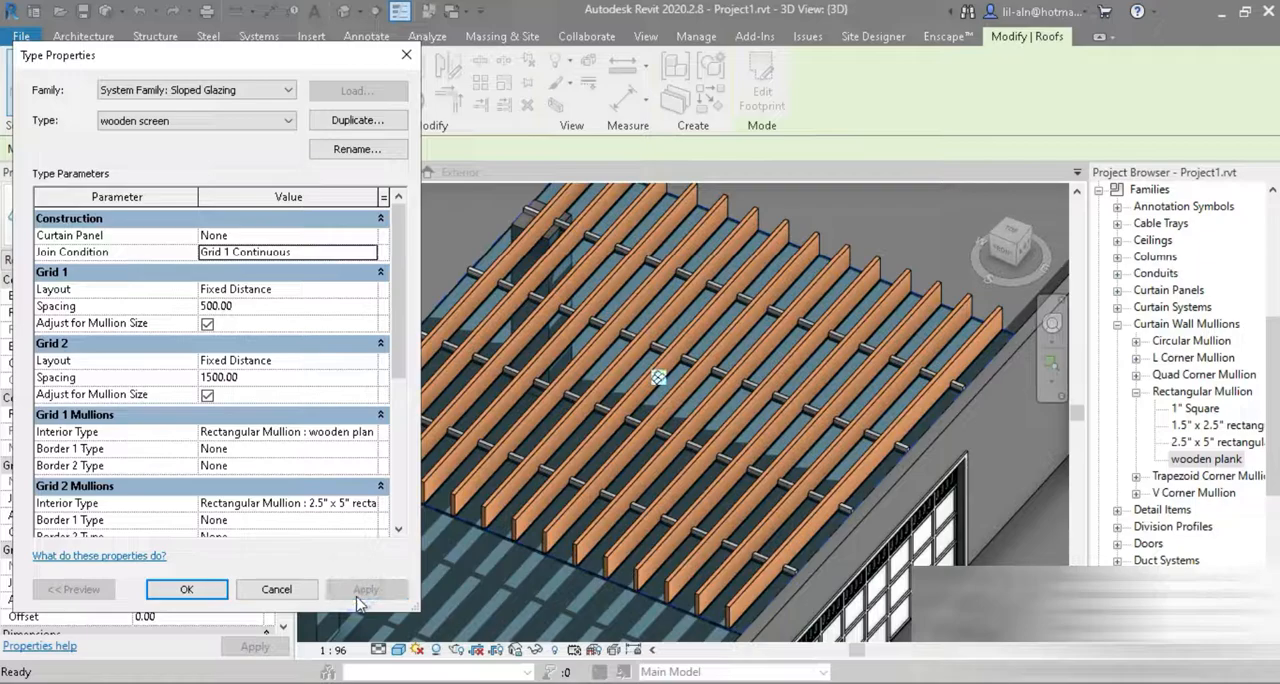
- Try the Grid 2 Continuous join condition, then switch back to Grid 1 Continuous and close the type properties
{"action": "left_click", "coordinate": [372, 253]}
{"action": "left_click", "coordinate": [248, 298]}
{"action": "left_click", "coordinate": [362, 592]}
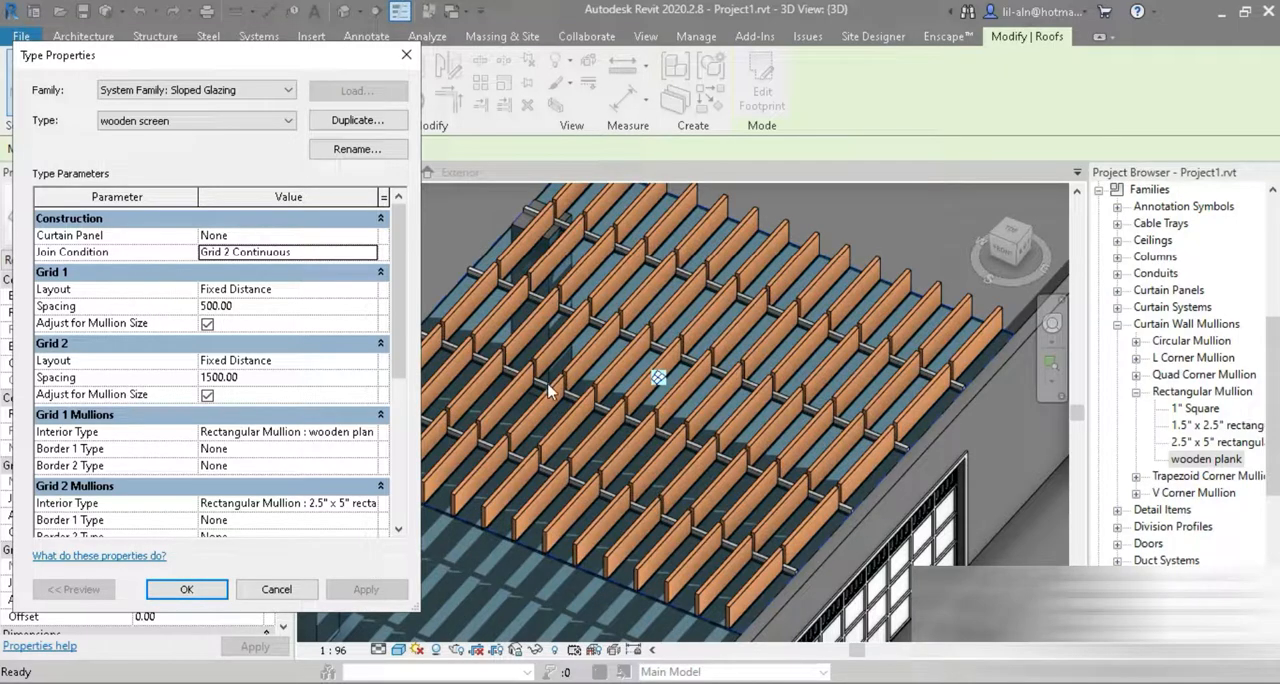
{"action": "left_click", "coordinate": [370, 253]}
{"action": "left_click", "coordinate": [366, 279]}
{"action": "left_click", "coordinate": [347, 590]}
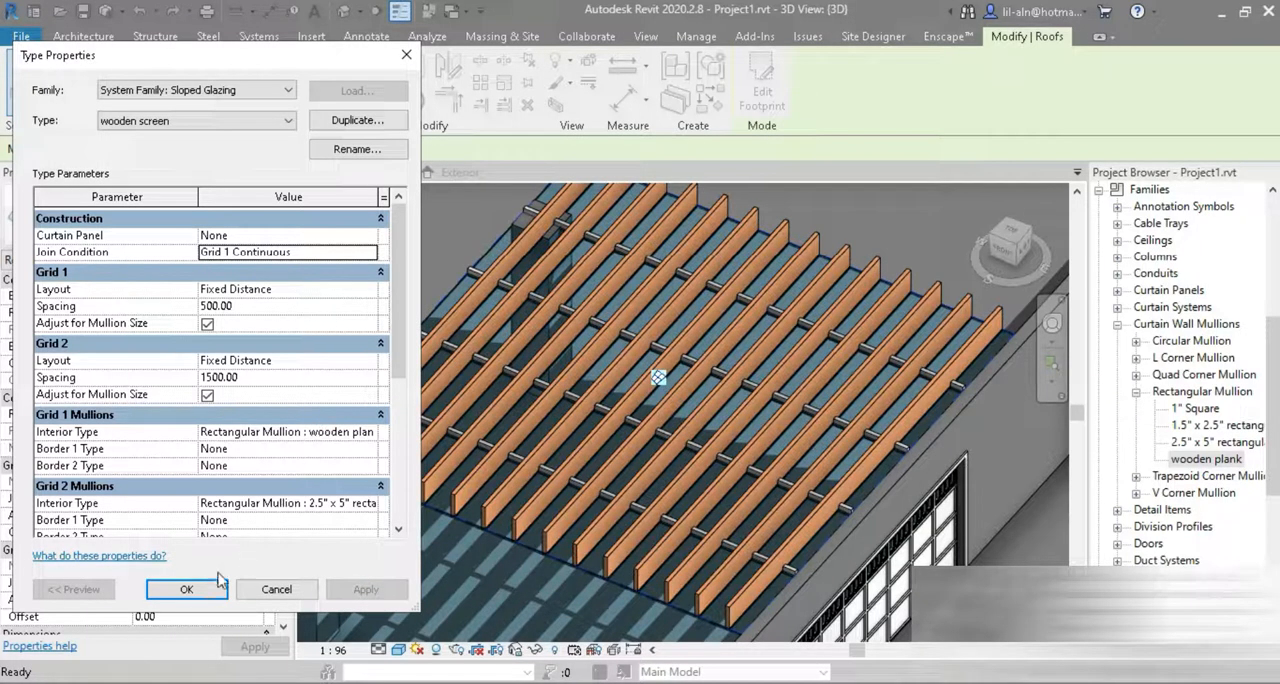
{"action": "left_click", "coordinate": [186, 589]}
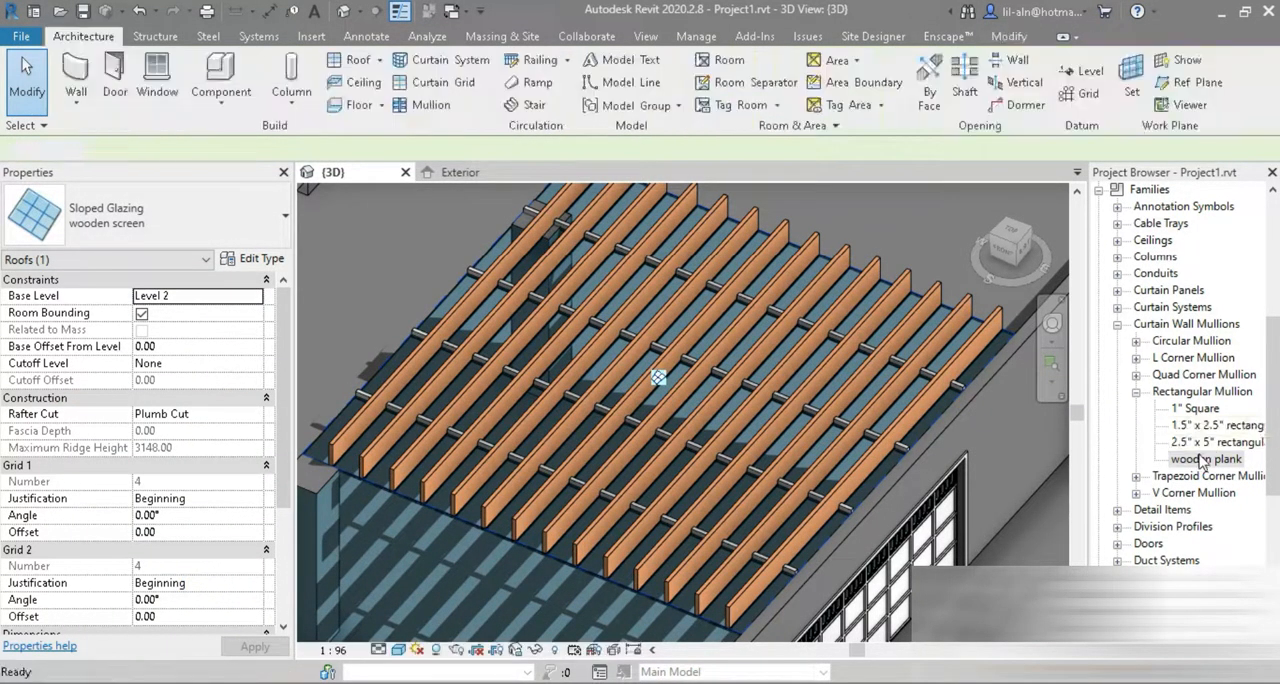
- Try a 25° wooden plank angle, then set it to -25° and apply it
{"action": "double_click", "coordinate": [1206, 458]}
{"action": "double_click", "coordinate": [229, 236]}
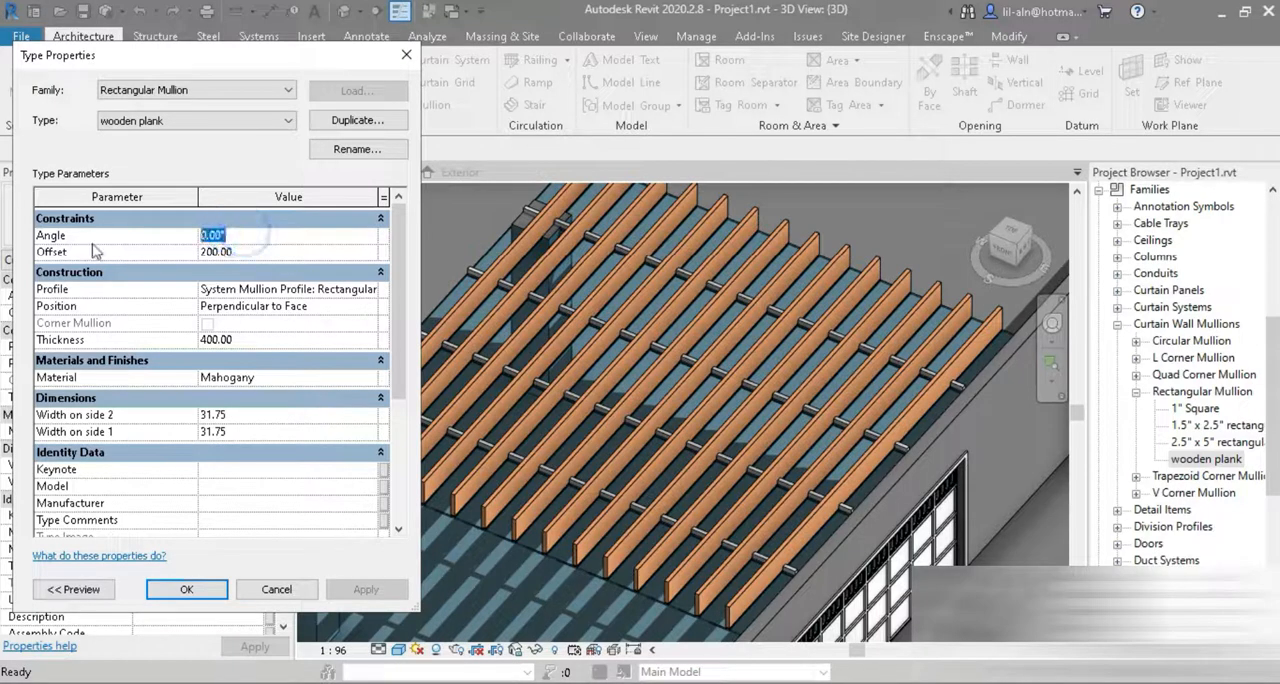
{"action": "type", "text": "25"}
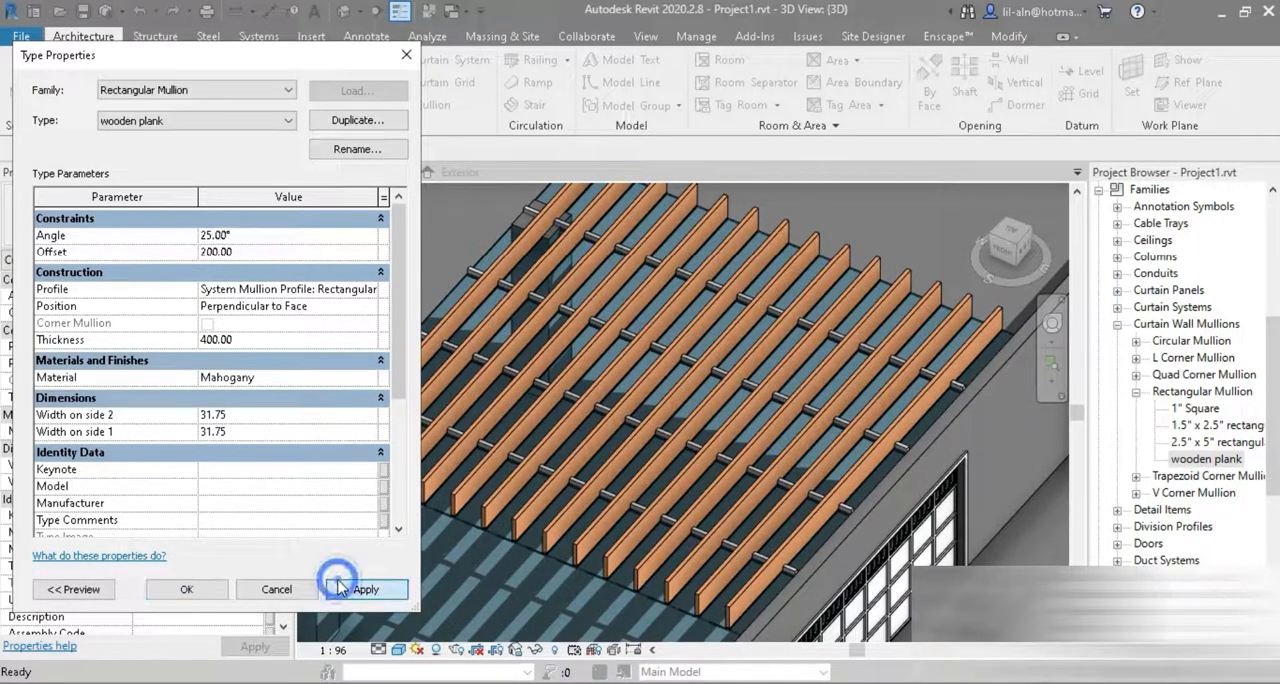
{"action": "left_click", "coordinate": [341, 588]}
{"action": "double_click", "coordinate": [251, 236]}
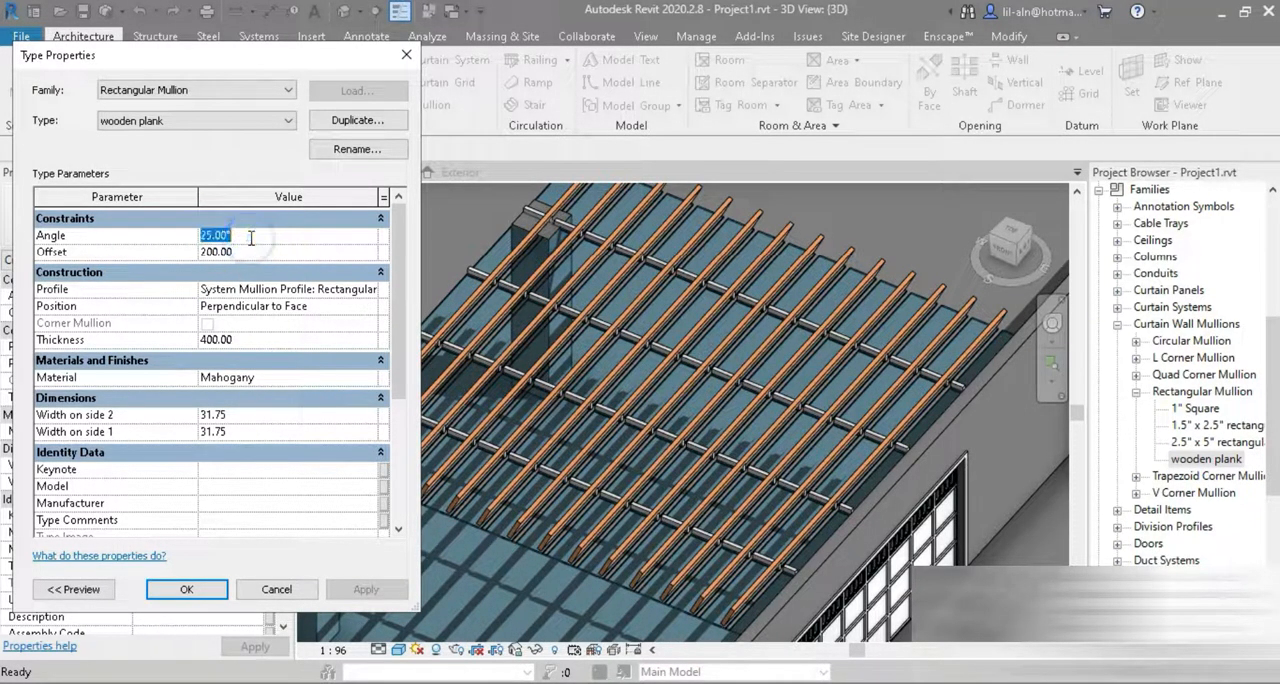
{"action": "type", "text": "-25"}
{"action": "left_click", "coordinate": [341, 589]}
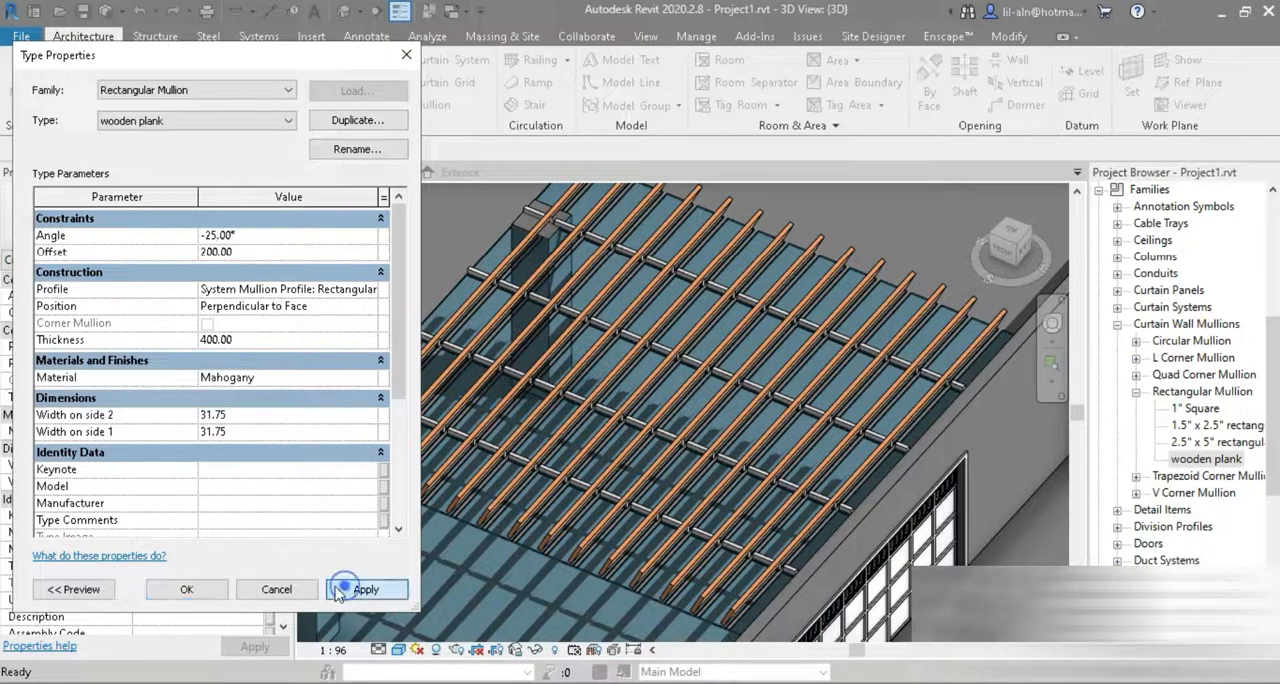
{"action": "left_click", "coordinate": [186, 589]}
{"action": "key", "text": "Escape"}
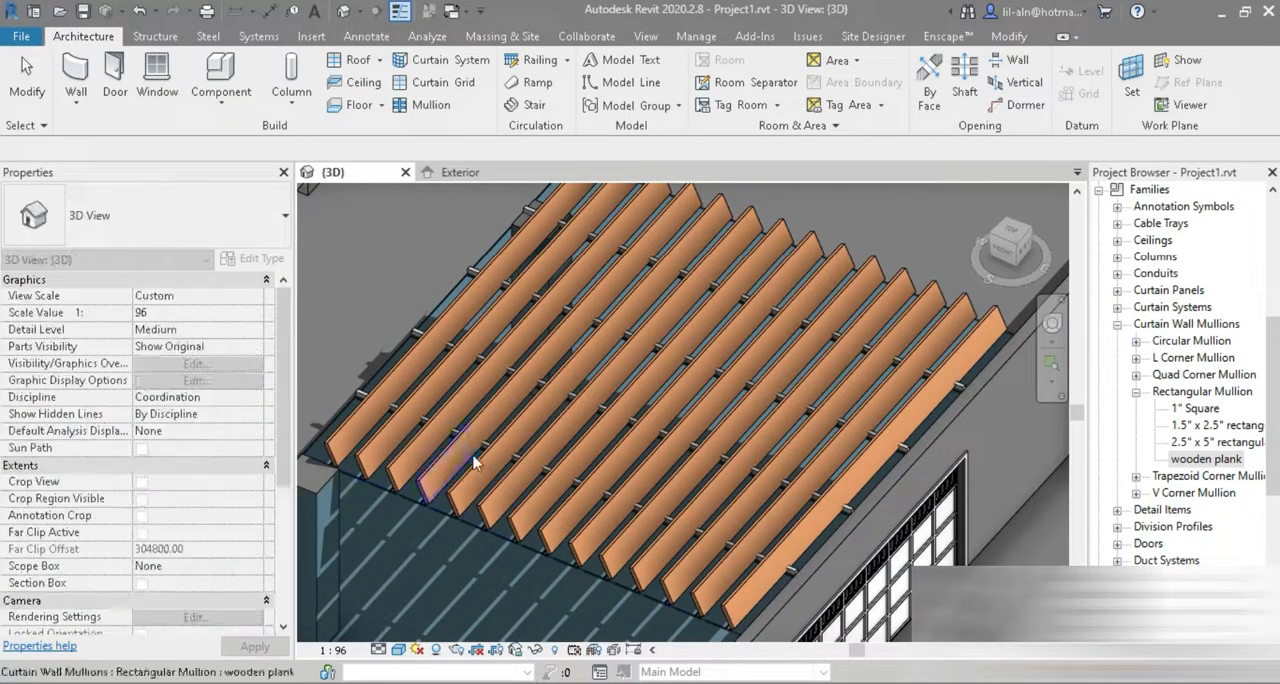
- Duplicate the second sloped glazing roof's type under the name panels family
{"action": "scroll", "coordinate": [574, 346], "scroll_direction": "down", "scroll_amount": 5}
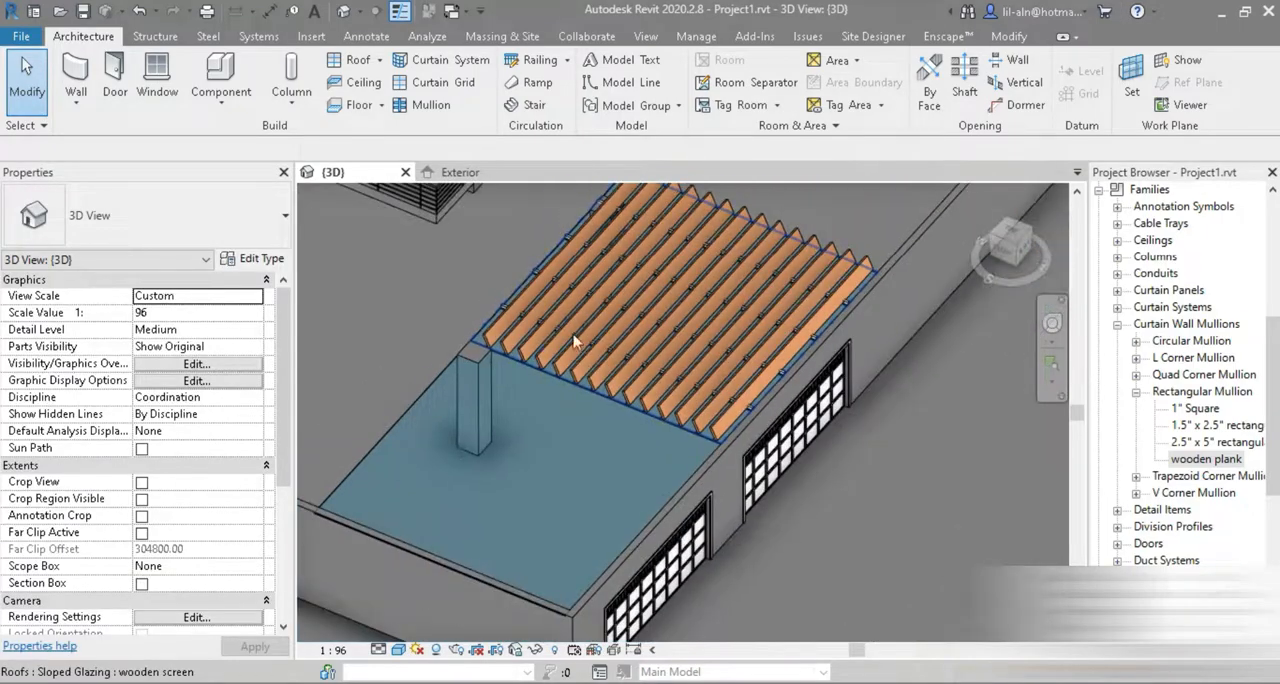
{"action": "middle_click_drag", "start_coordinate": [505, 340], "coordinate": [523, 363], "text": "shift"}
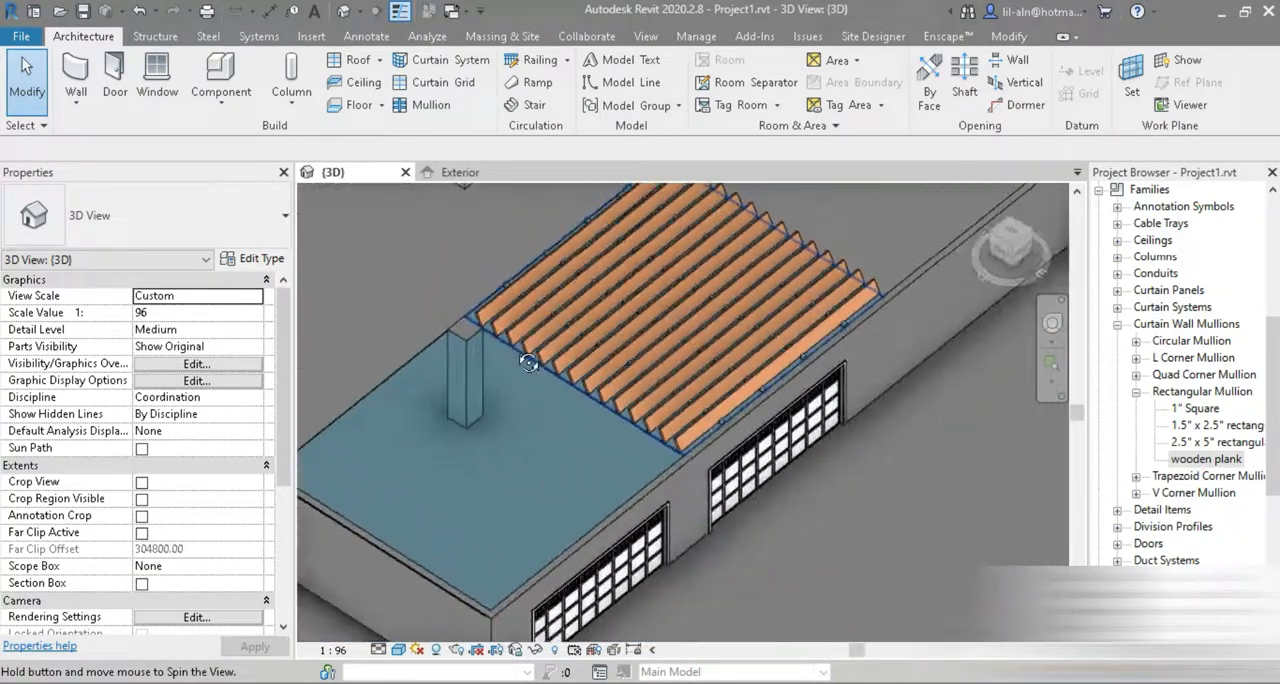
{"action": "middle_click_drag", "start_coordinate": [440, 378], "coordinate": [630, 330], "text": "shift"}
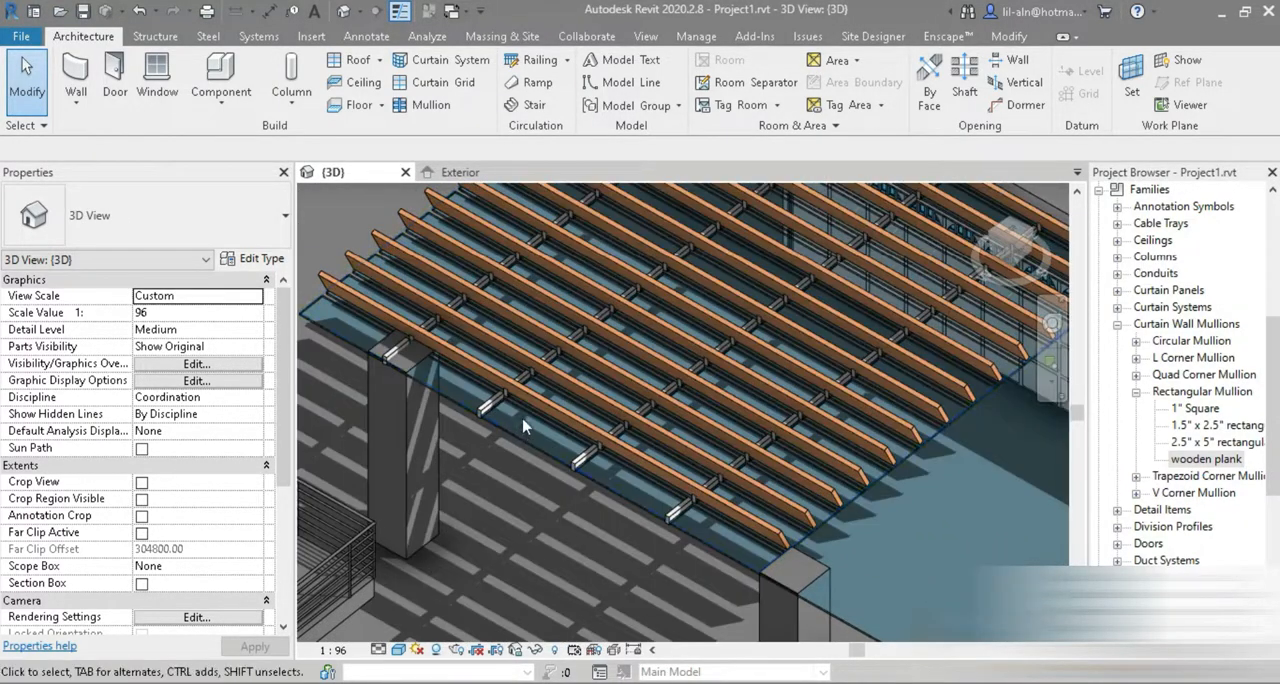
{"action": "scroll", "coordinate": [670, 517], "scroll_direction": "up", "scroll_amount": 5}
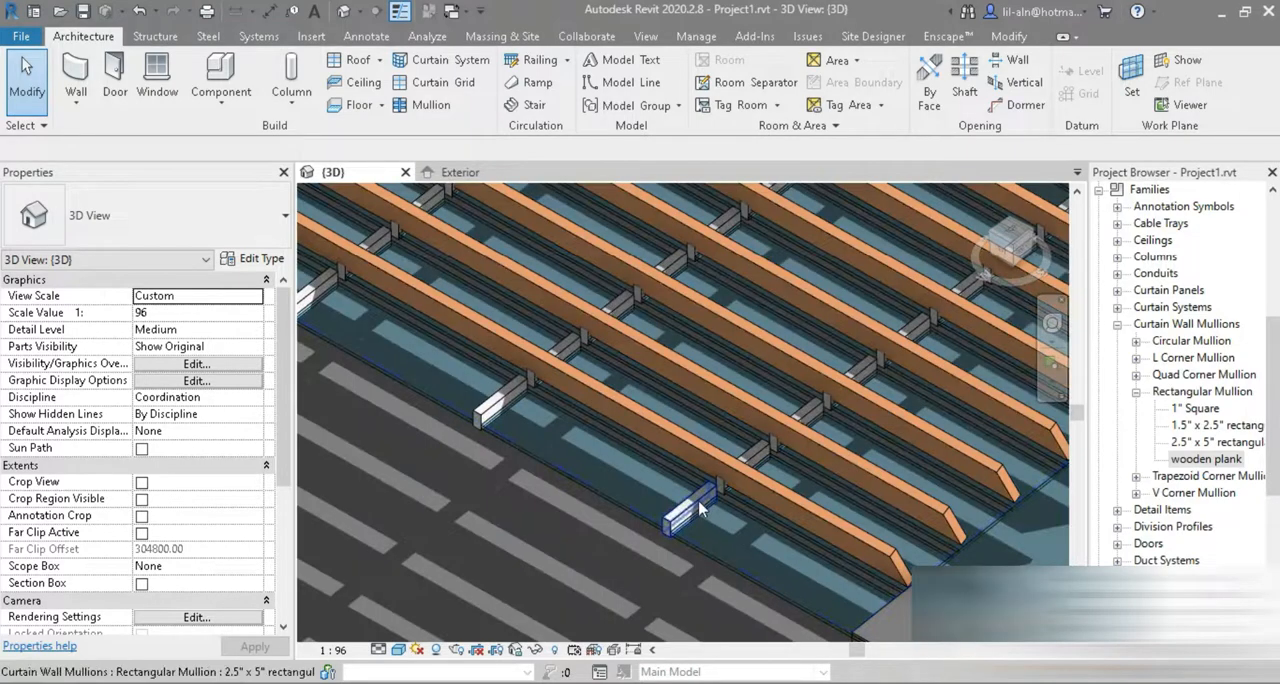
{"action": "scroll", "coordinate": [593, 433], "scroll_direction": "down", "scroll_amount": 8}
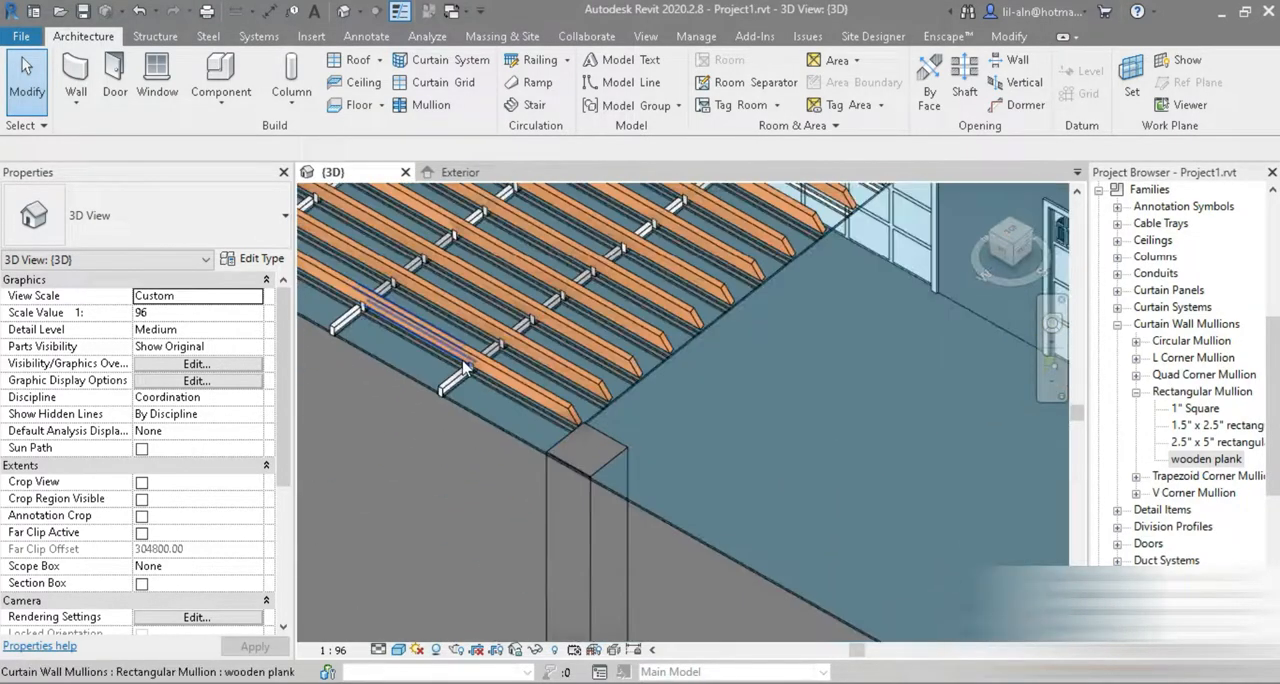
{"action": "middle_click_drag", "start_coordinate": [636, 392], "coordinate": [432, 354], "text": "shift"}
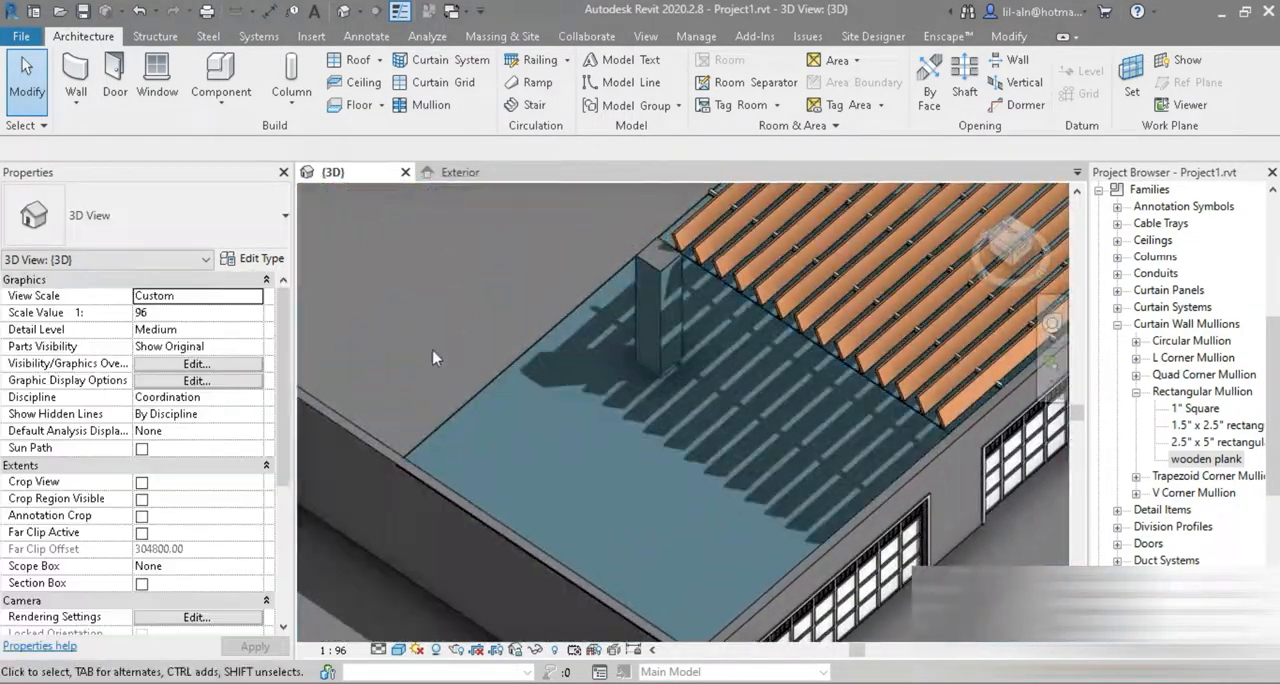
{"action": "left_click", "coordinate": [481, 398]}
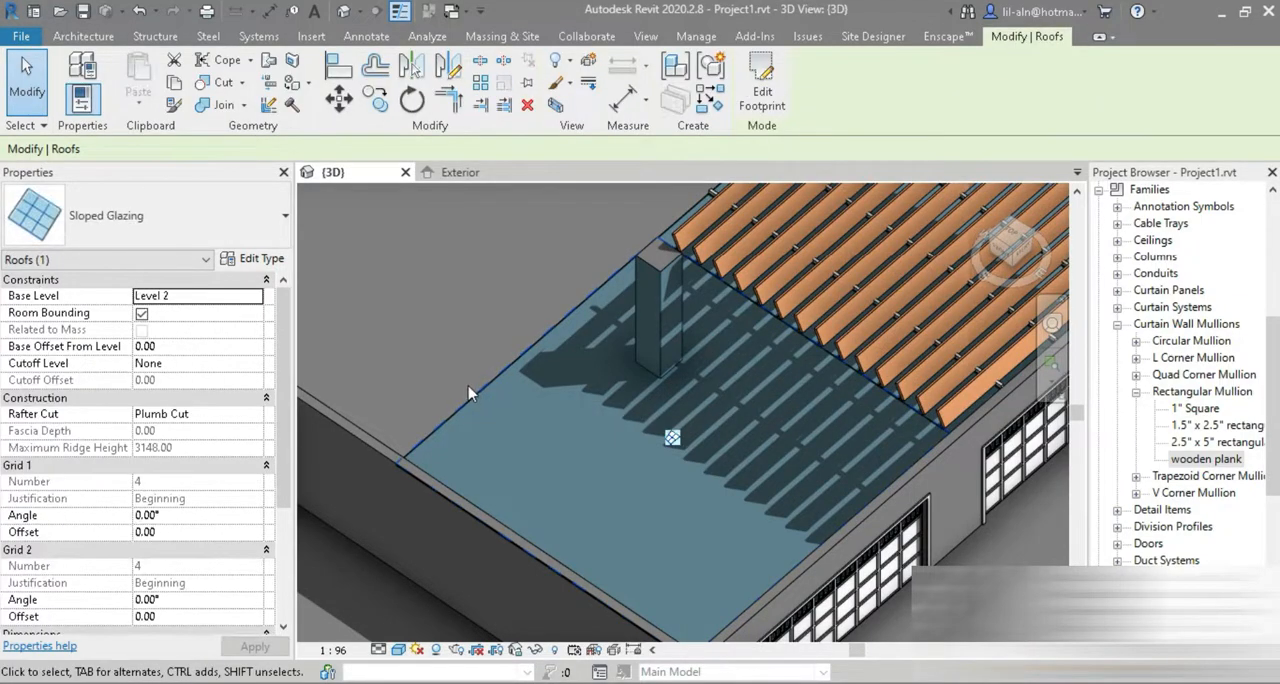
{"action": "left_click", "coordinate": [272, 260]}
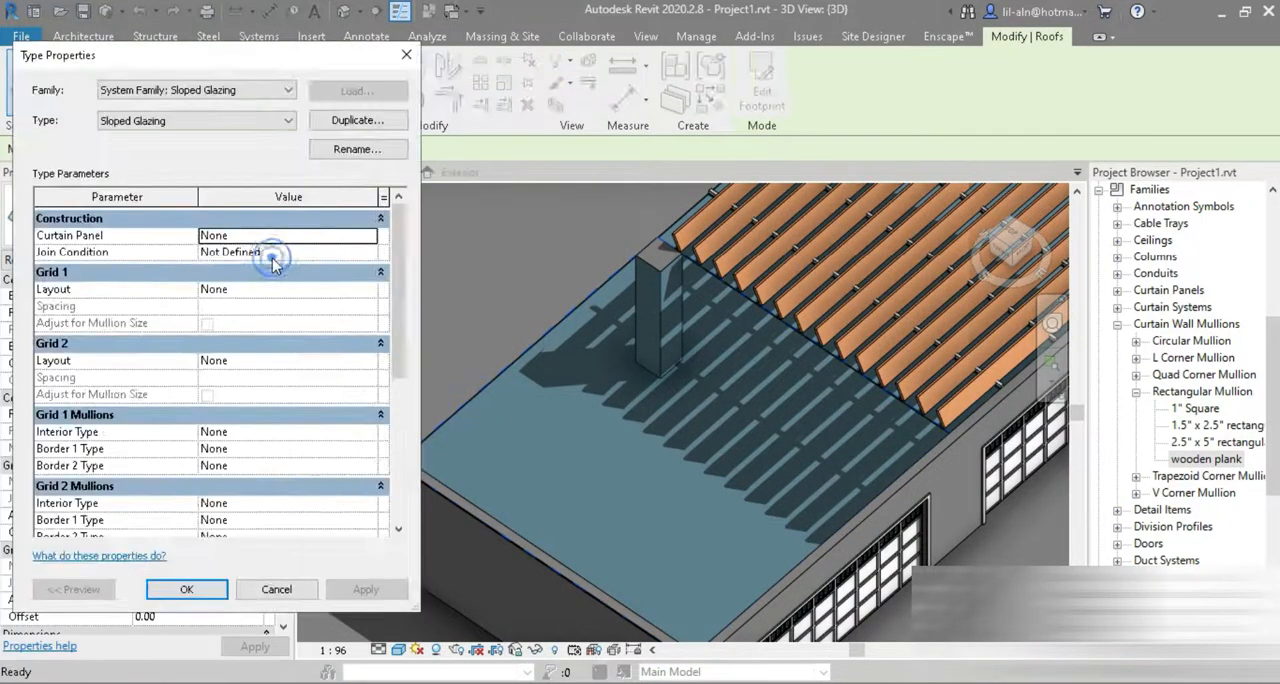
{"action": "left_click", "coordinate": [333, 121]}
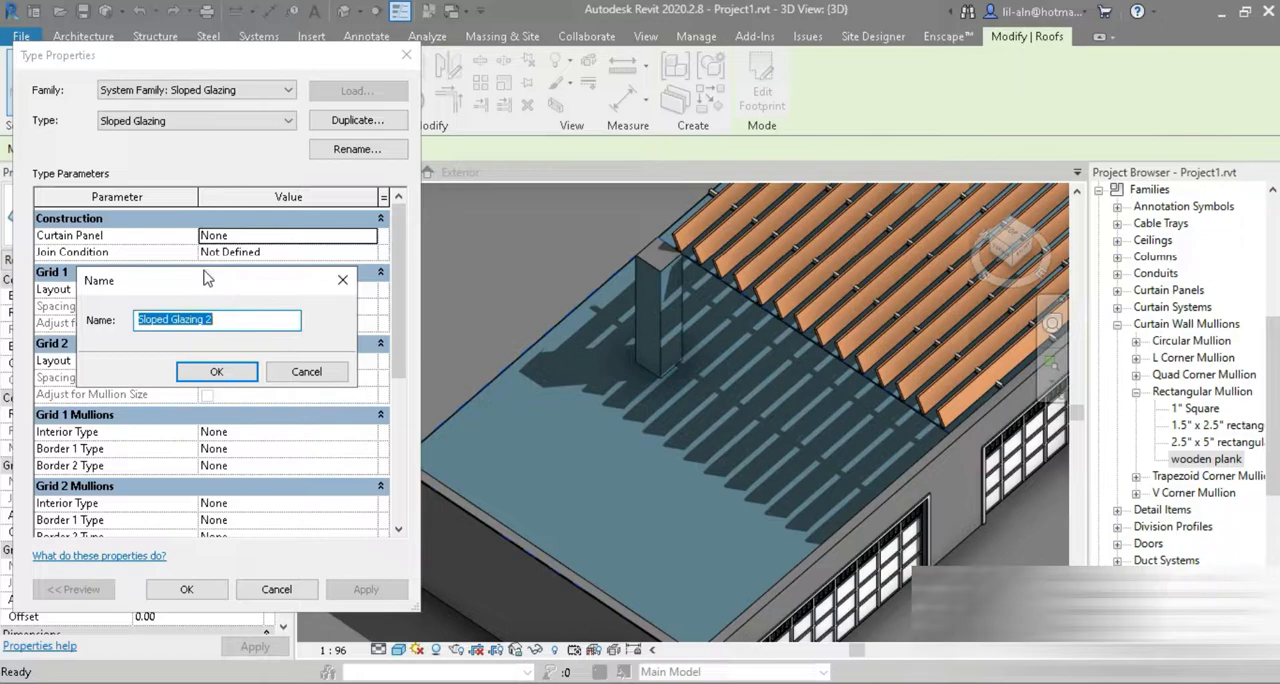
{"action": "type", "text": "panels family"}
{"action": "left_click", "coordinate": [190, 370]}
{"action": "left_click", "coordinate": [186, 589]}
- Dimension the curtain panel family's reference planes vertically and horizontally in the exterior elevation
{"action": "left_click", "coordinate": [486, 172]}
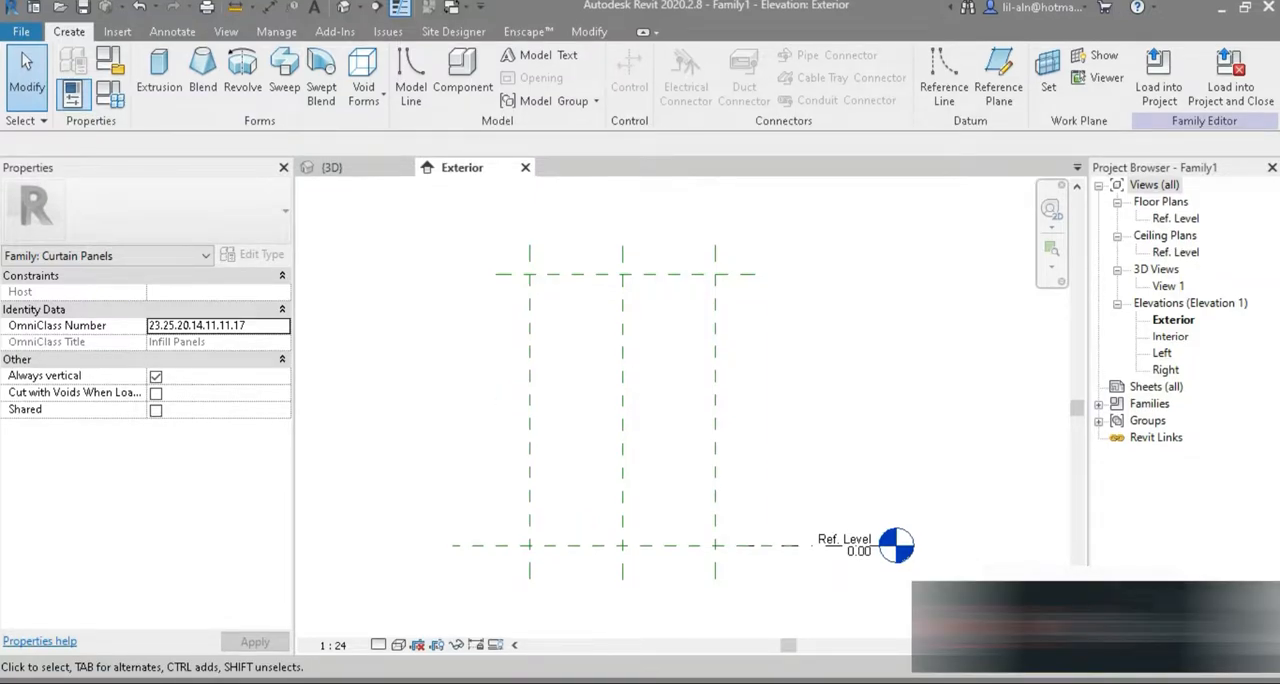
{"action": "left_click", "coordinate": [768, 429]}
{"action": "key", "text": "d"}
{"action": "key", "text": "i"}
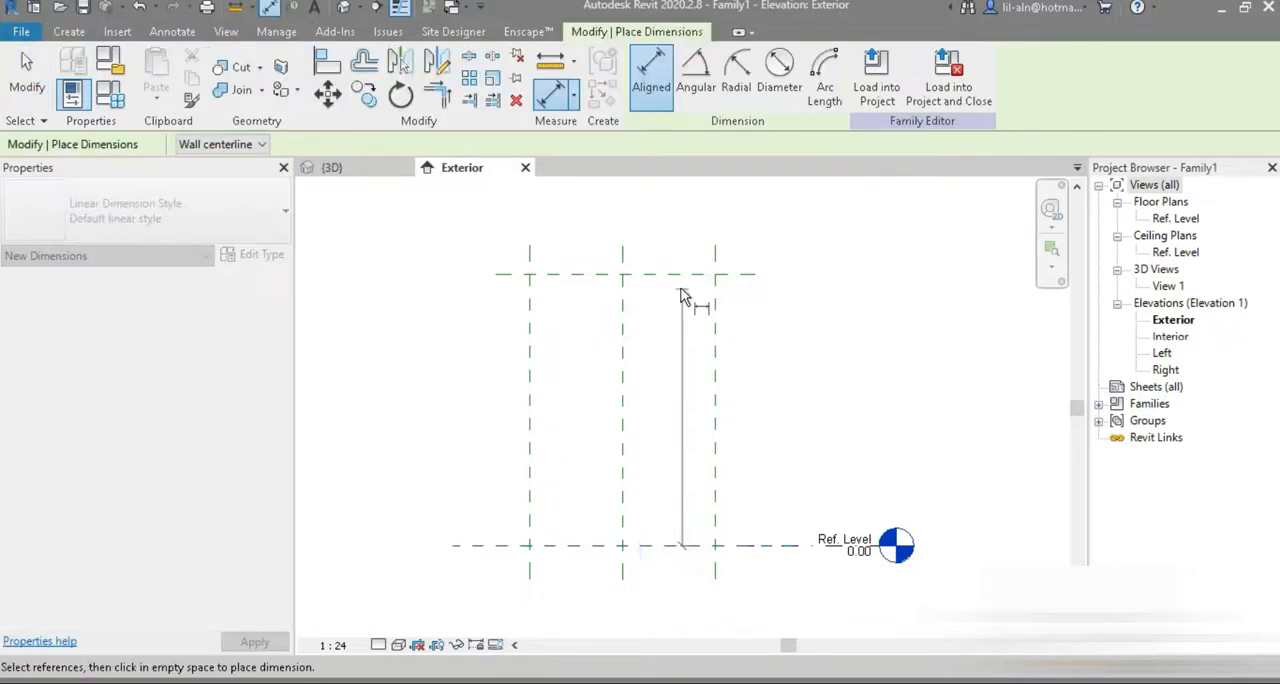
{"action": "left_click", "coordinate": [679, 277]}
{"action": "left_click", "coordinate": [836, 261]}
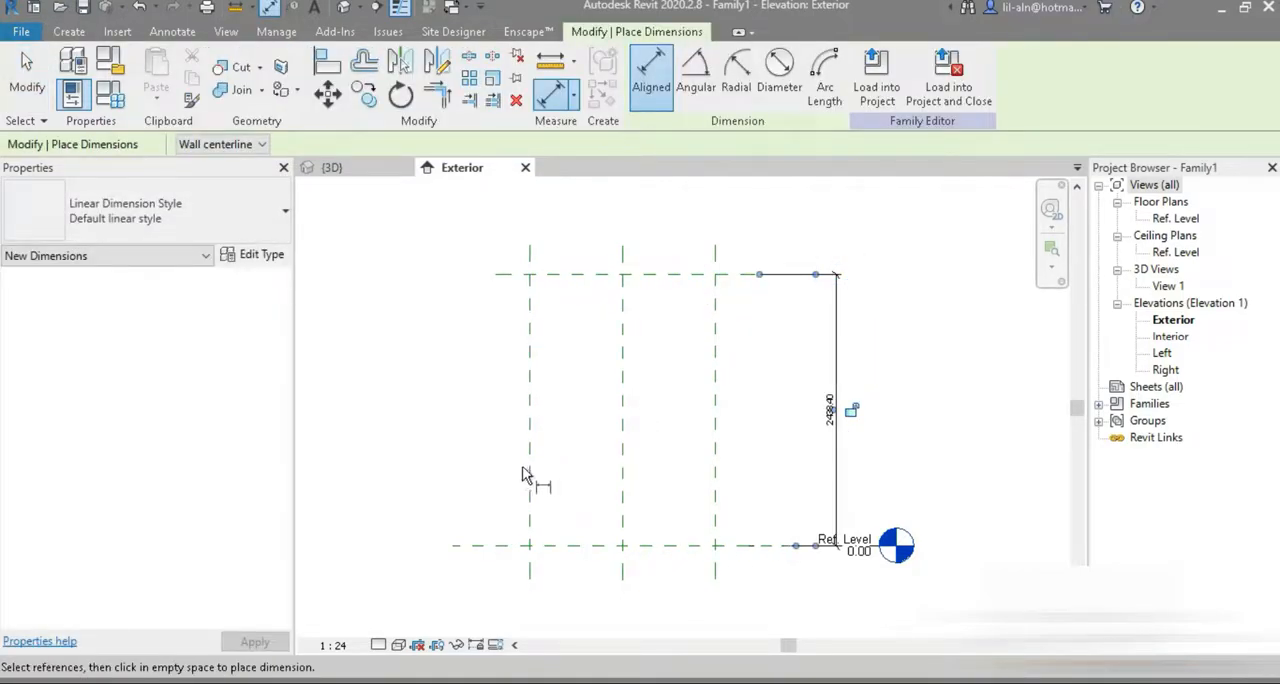
{"action": "left_click", "coordinate": [524, 467]}
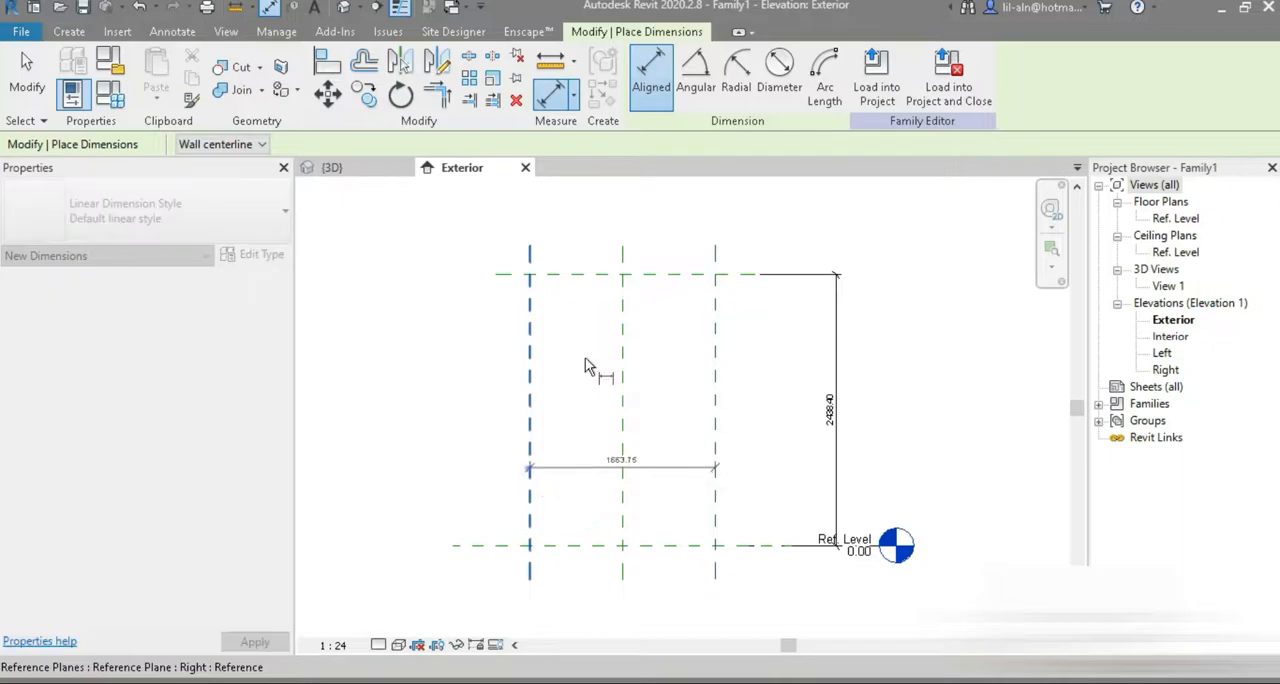
{"action": "left_click", "coordinate": [571, 230]}
{"action": "scroll", "coordinate": [575, 290], "scroll_direction": "up", "scroll_amount": 2}
{"action": "left_click", "coordinate": [30, 75]}
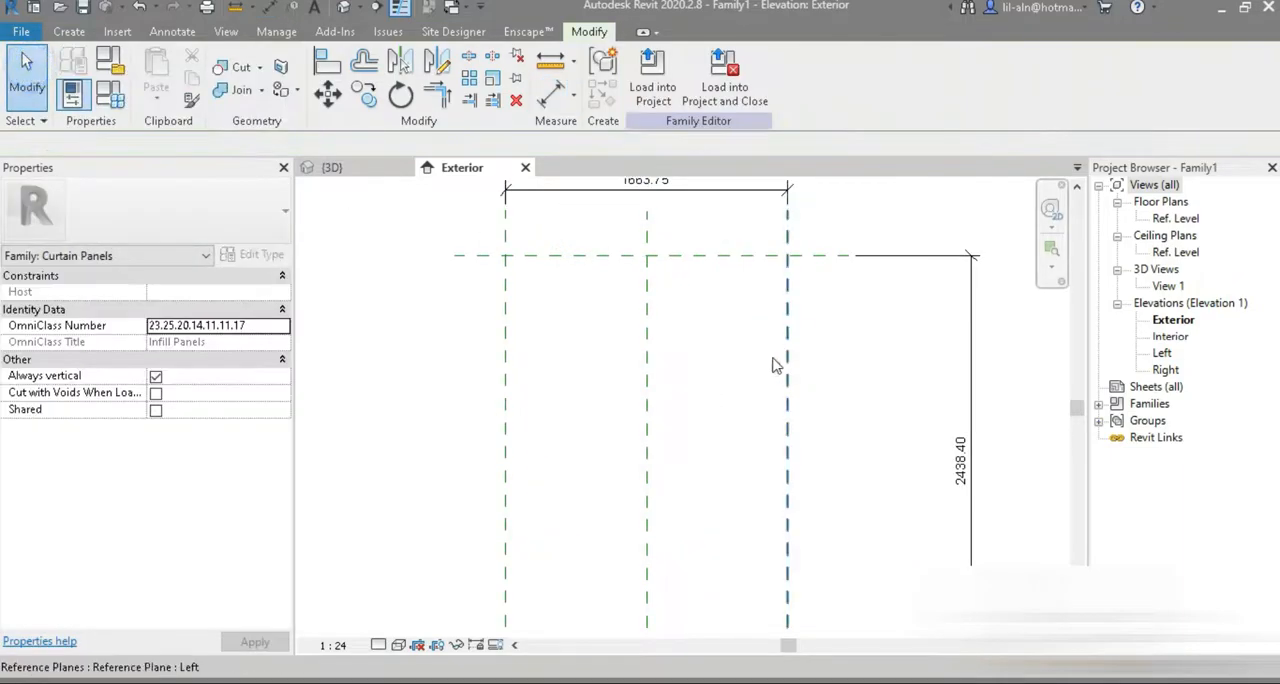
- Move the side reference plane to 500 from the centre plane
{"action": "left_click", "coordinate": [776, 372]}
{"action": "left_click", "coordinate": [716, 303]}
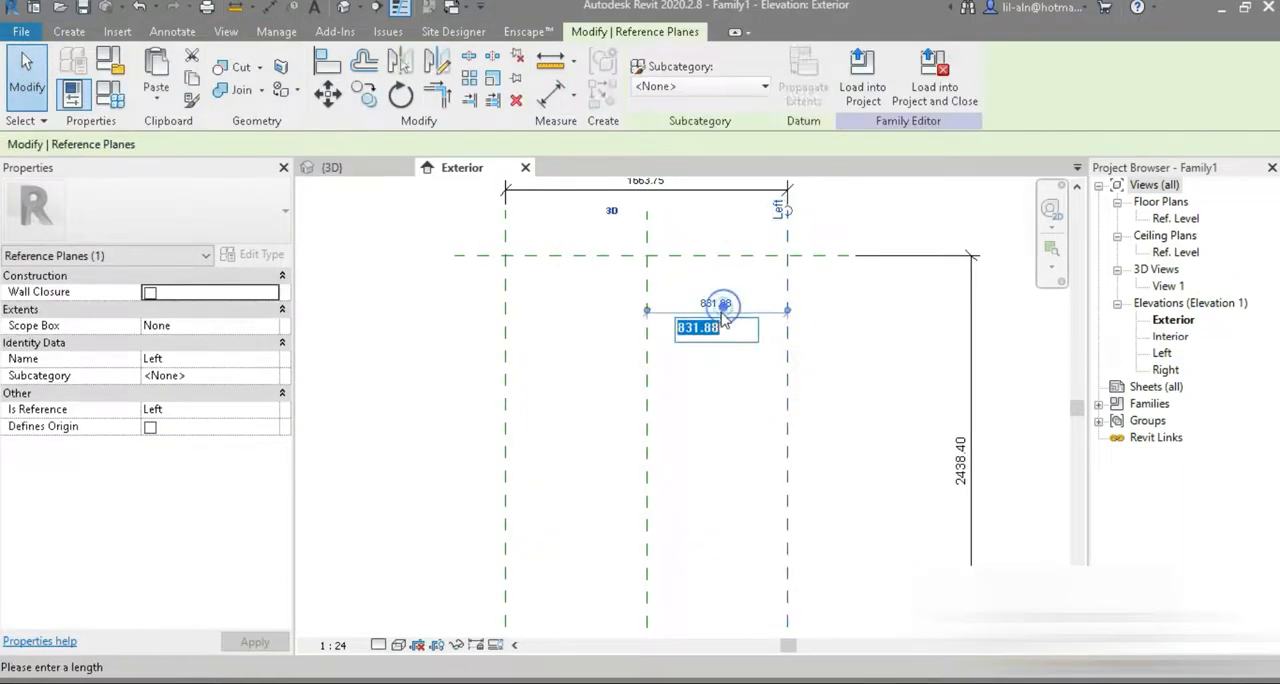
{"action": "type", "text": "5"}
{"action": "key", "text": "Return"}
{"action": "scroll", "coordinate": [677, 489], "scroll_direction": "down", "scroll_amount": 1}
{"action": "left_click", "coordinate": [776, 311]}
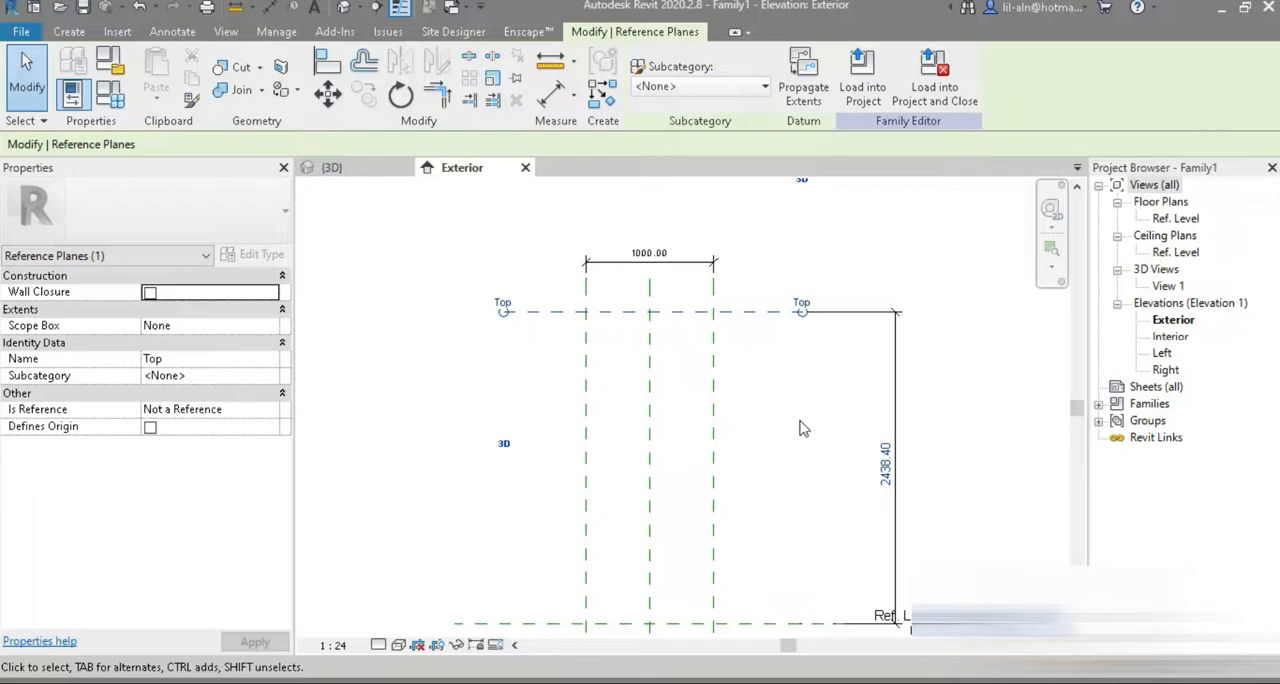
- Set the top reference plane's height above the reference level to 1000
{"action": "middle_click_drag", "start_coordinate": [799, 428], "coordinate": [764, 369]}
{"action": "left_click", "coordinate": [852, 410]}
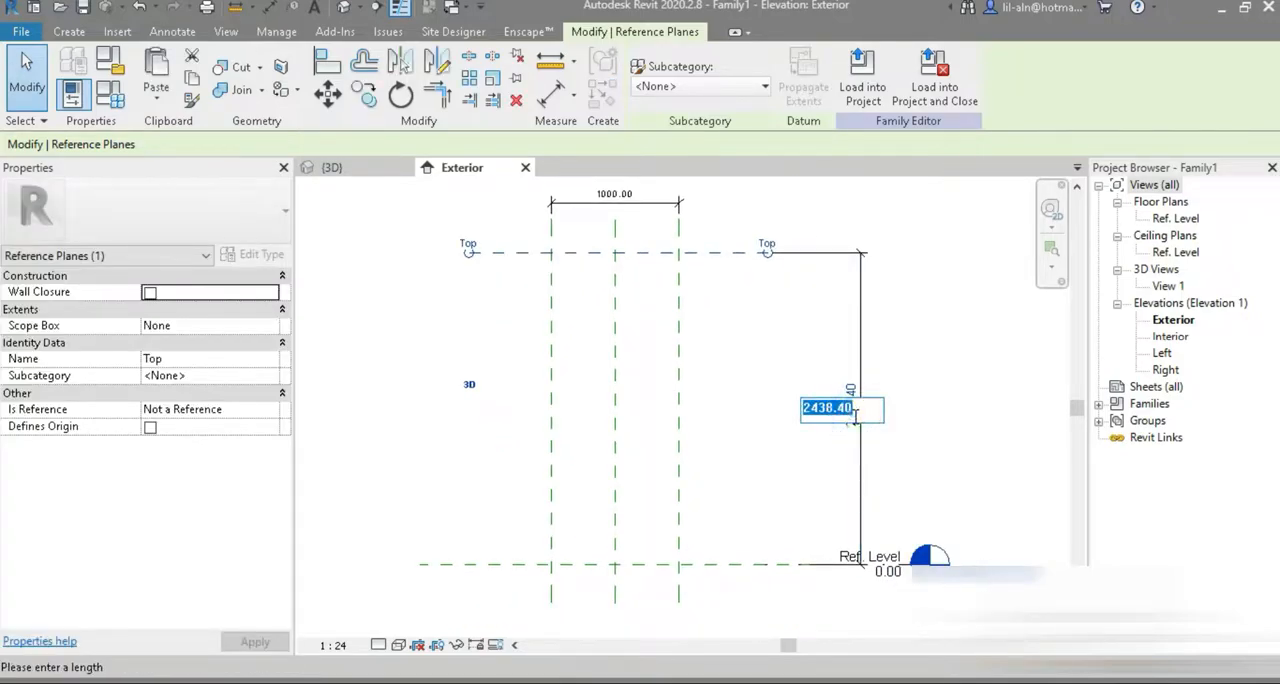
{"action": "type", "text": "1000"}
{"action": "key", "text": "Return"}
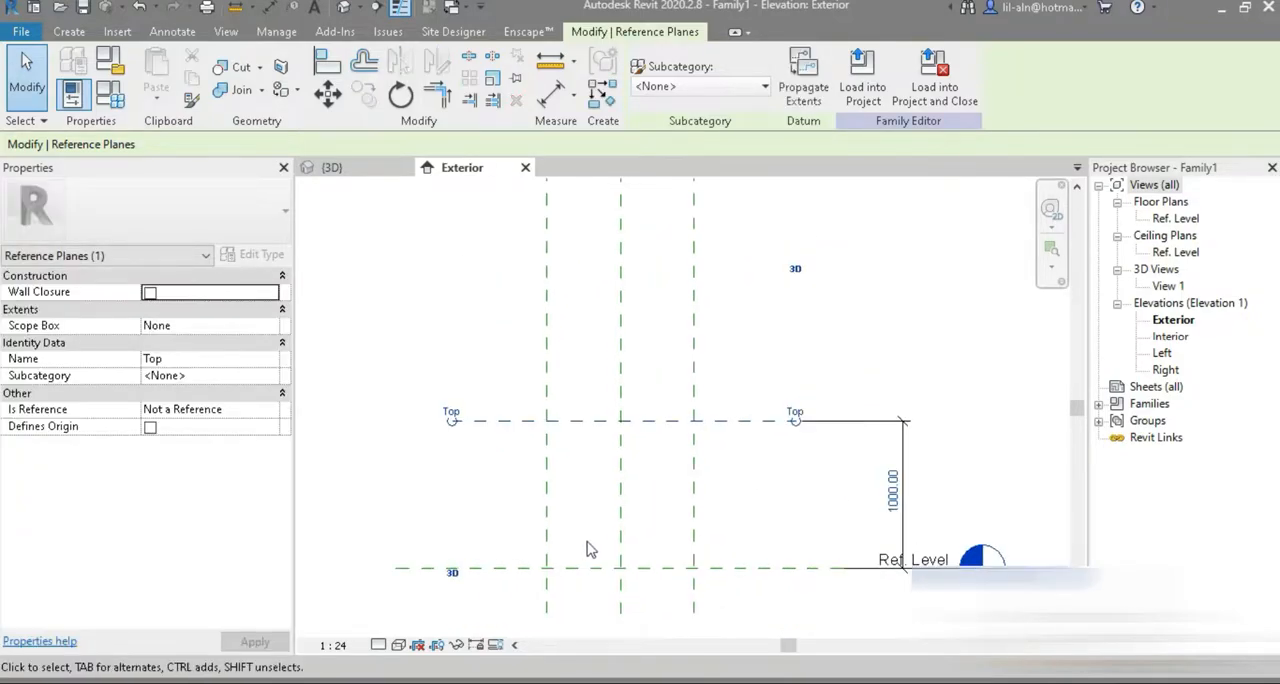
- Start an extrusion and sketch a rectangle on the four reference planes, locking its edges to them
{"action": "scroll", "coordinate": [588, 543], "scroll_direction": "up", "scroll_amount": 1}
{"action": "left_click", "coordinate": [69, 31]}
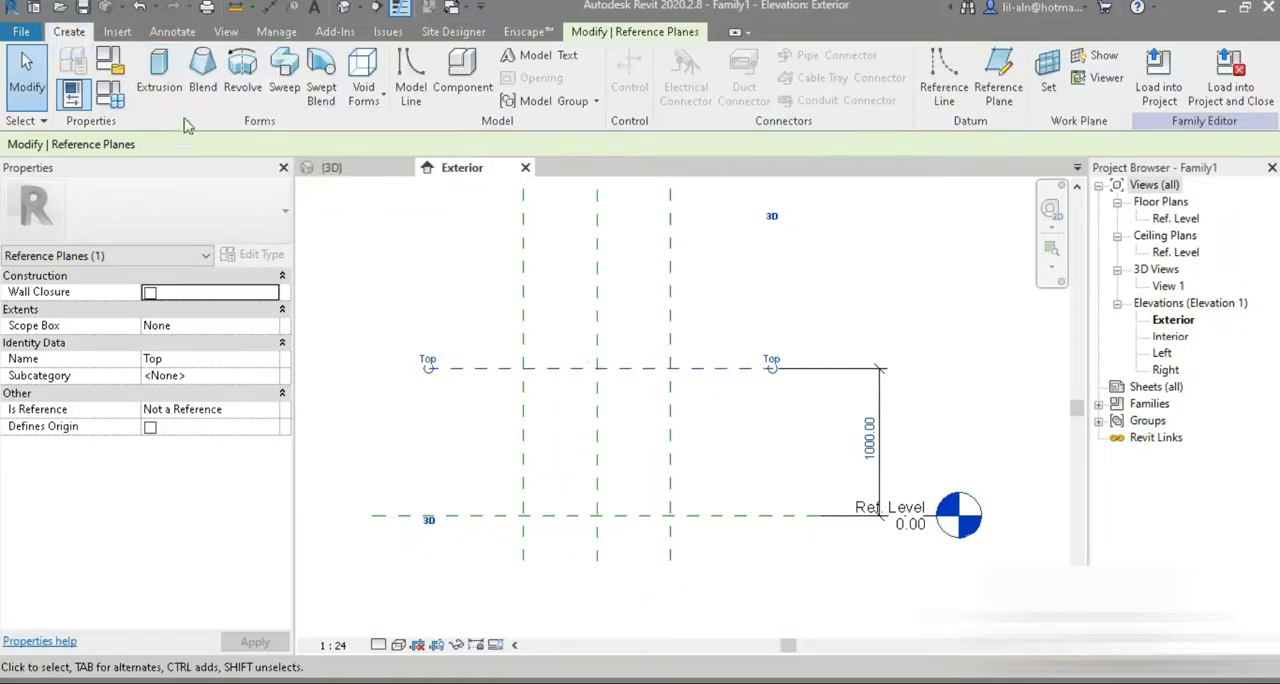
{"action": "left_click", "coordinate": [157, 75]}
{"action": "left_click", "coordinate": [702, 57]}
{"action": "left_click", "coordinate": [523, 368]}
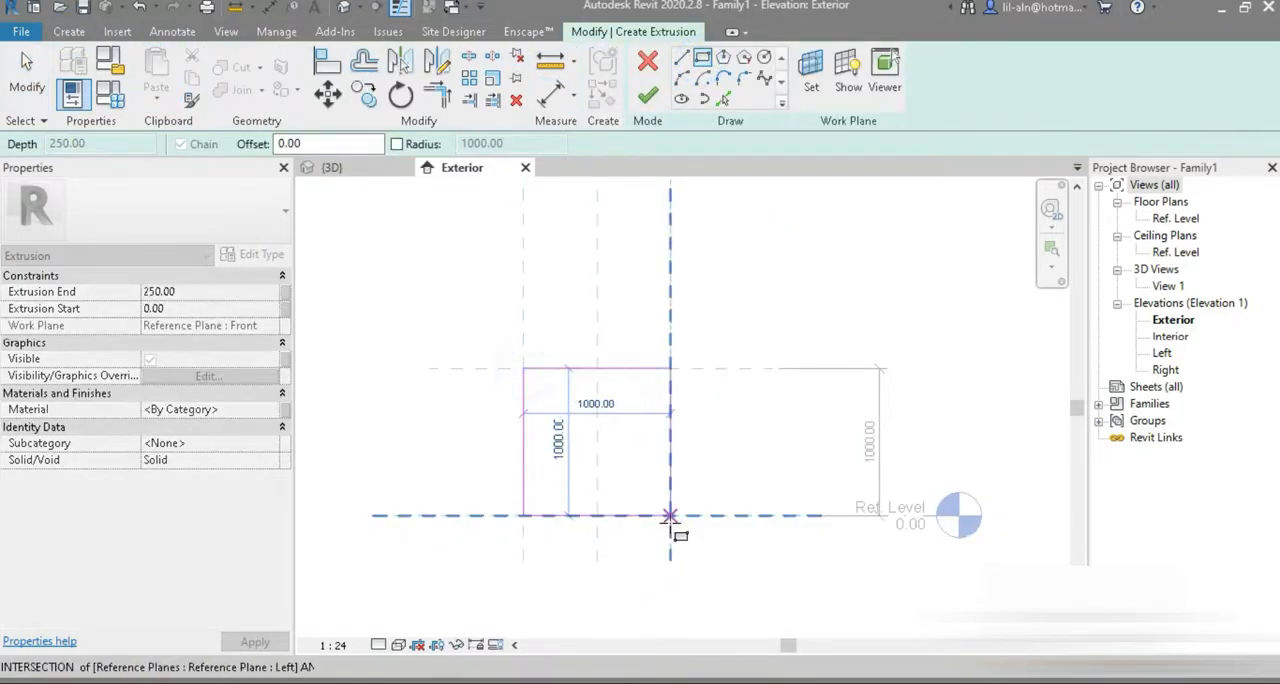
{"action": "left_click", "coordinate": [670, 516]}
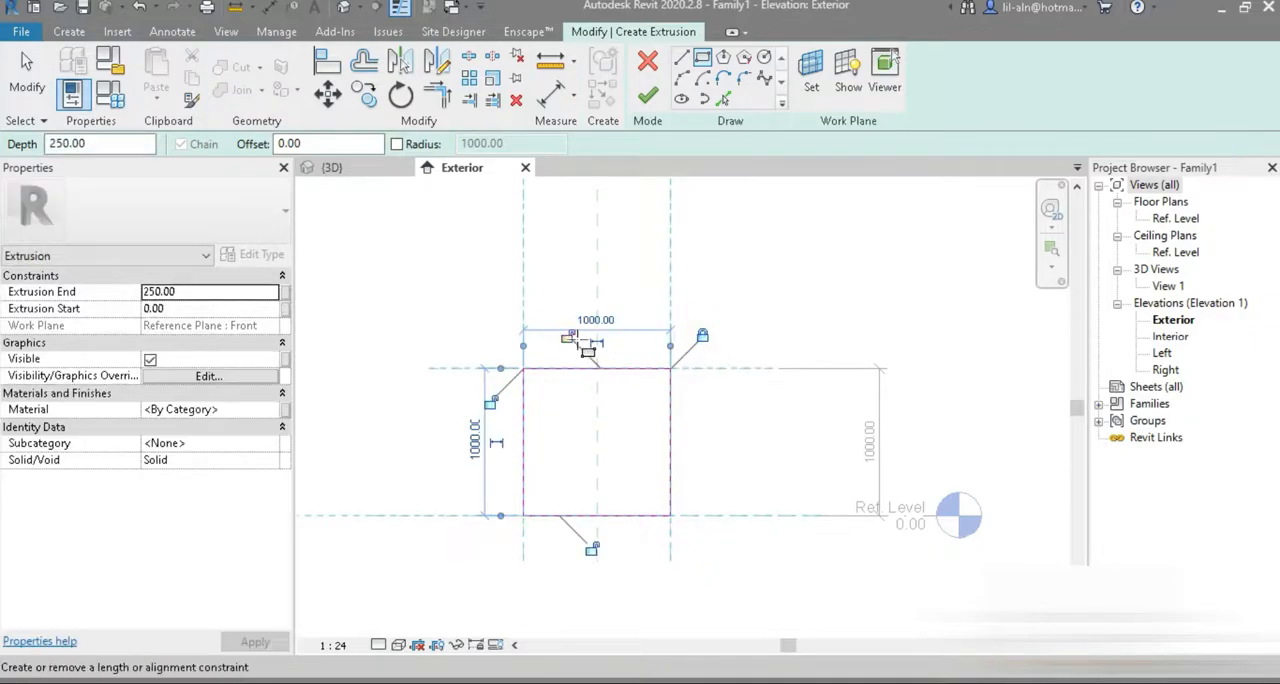
{"action": "left_click", "coordinate": [489, 401]}
{"action": "left_click", "coordinate": [591, 550]}
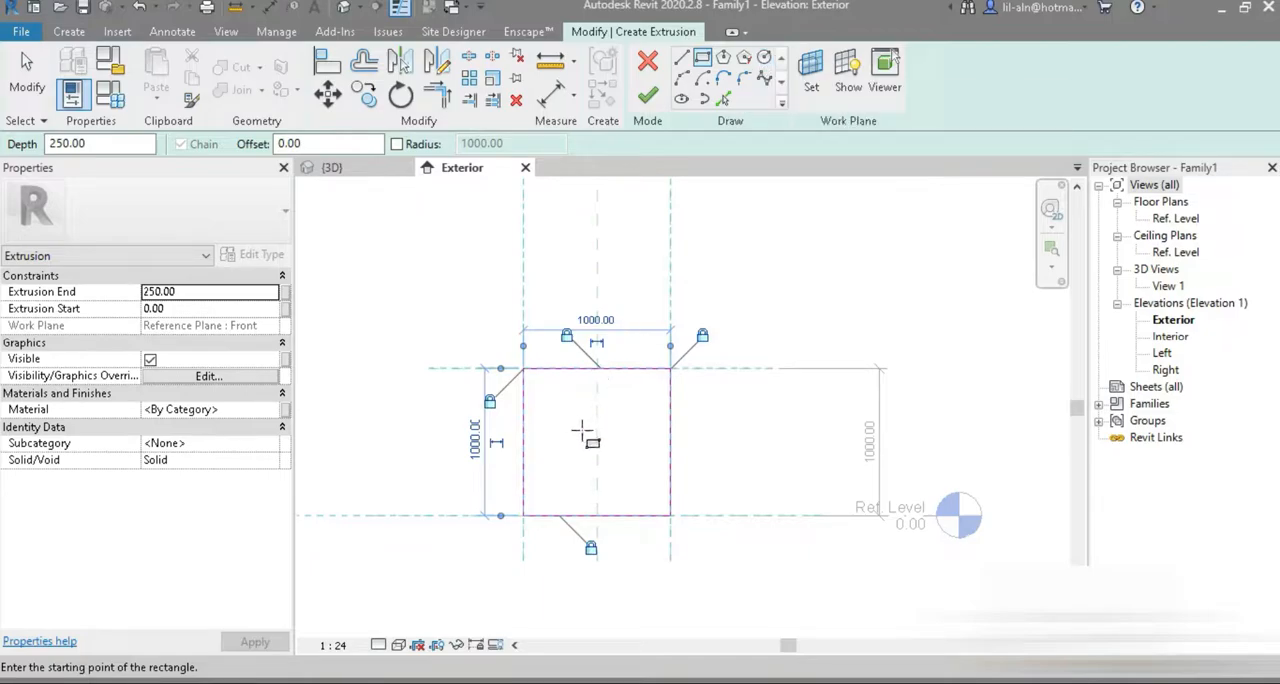
- Place a horizontal reference plane offset 500 mm from the bottom edge of the sketch
{"action": "key", "text": "r"}
{"action": "key", "text": "p"}
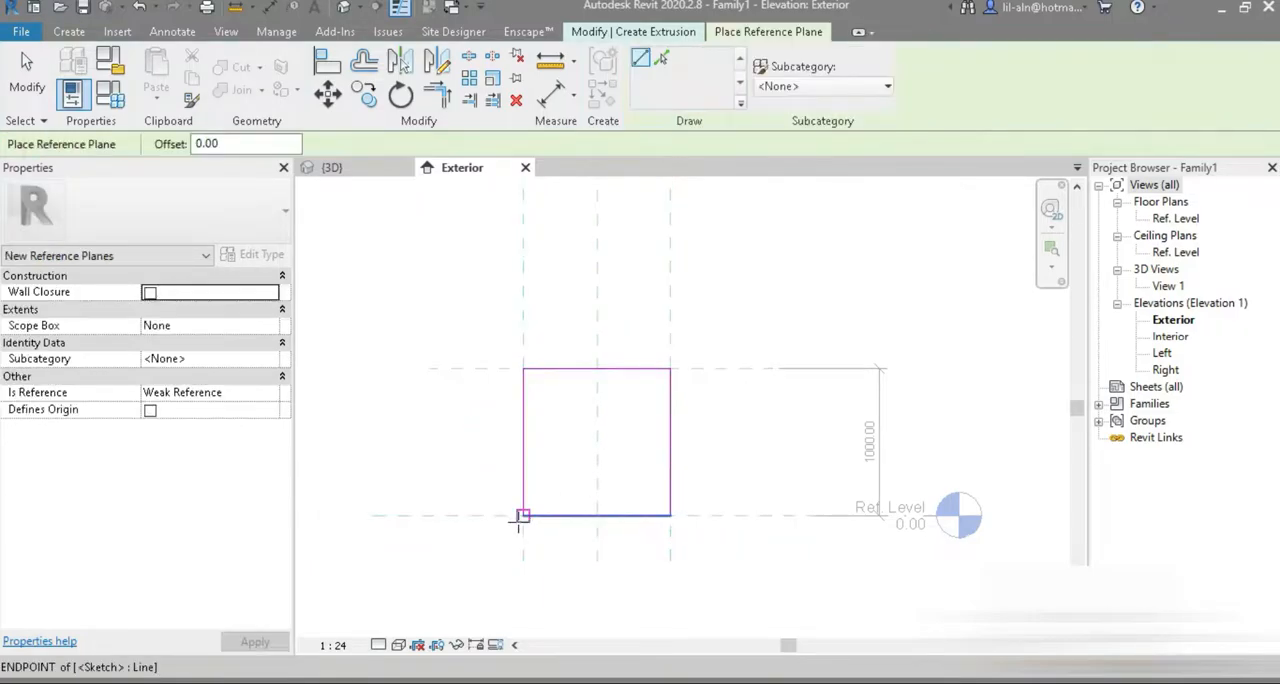
{"action": "left_click", "coordinate": [661, 58]}
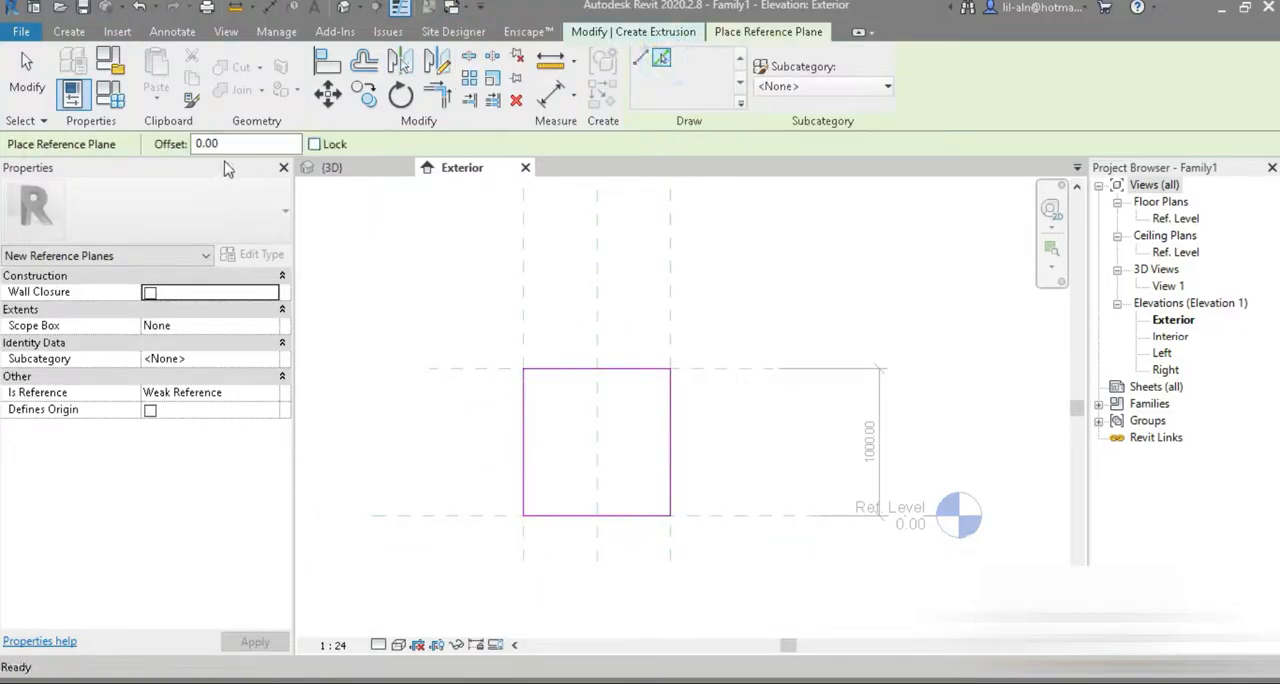
{"action": "left_click_drag", "start_coordinate": [247, 144], "coordinate": [157, 143]}
{"action": "type", "text": "5.00"}
{"action": "double_click", "coordinate": [253, 151]}
{"action": "type", "text": "50"}
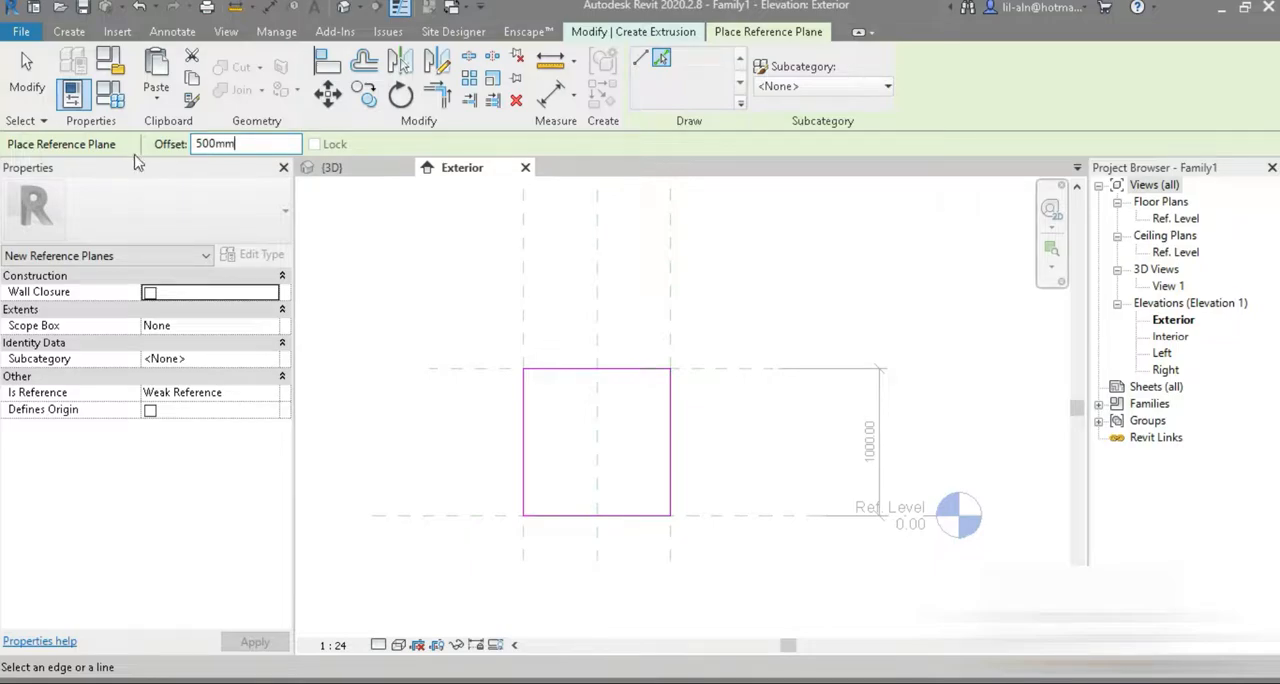
{"action": "left_click", "coordinate": [733, 508]}
{"action": "left_click", "coordinate": [68, 33]}
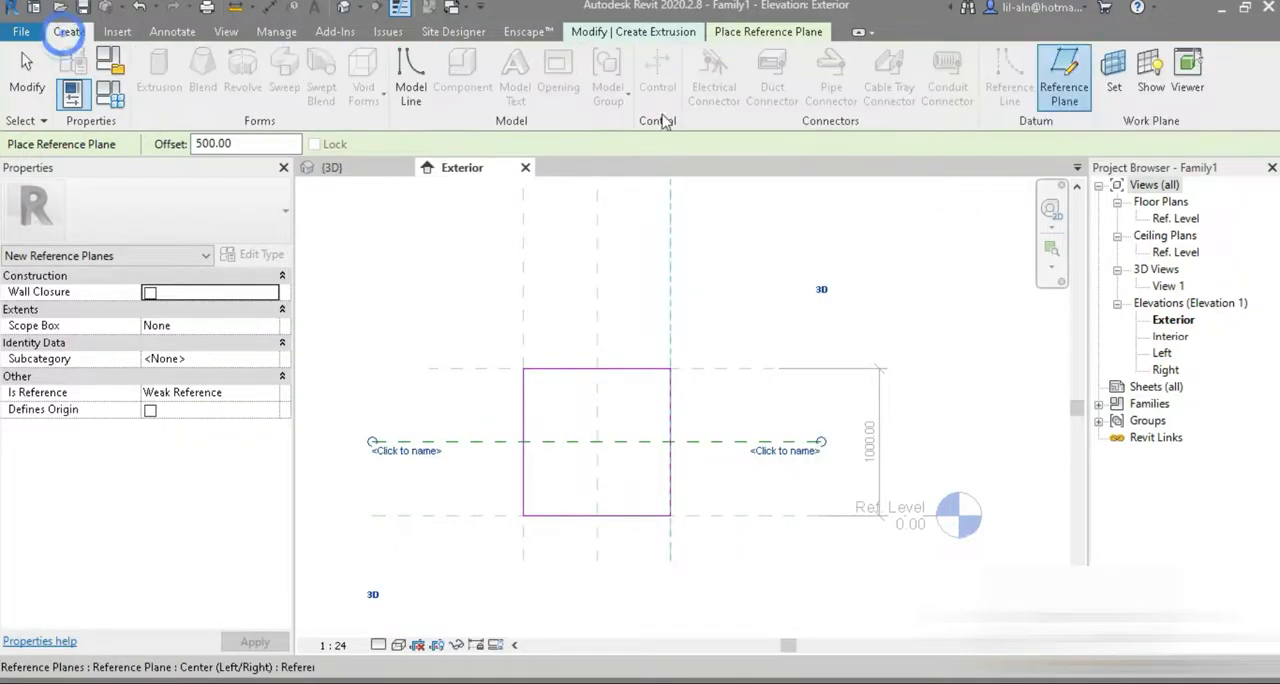
{"action": "left_click", "coordinate": [768, 32]}
{"action": "left_click", "coordinate": [645, 32]}
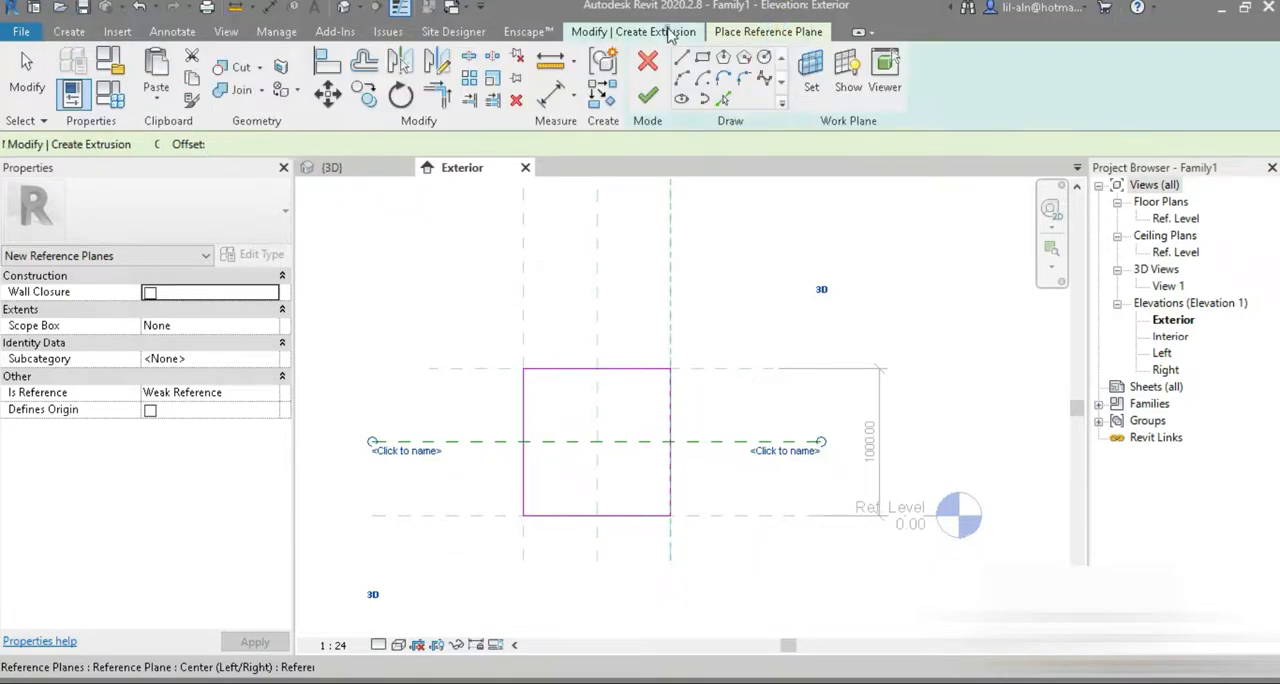
- Draw a circle of about 400 radius centred on the reference planes' intersection inside the rectangle
{"action": "left_click", "coordinate": [764, 57]}
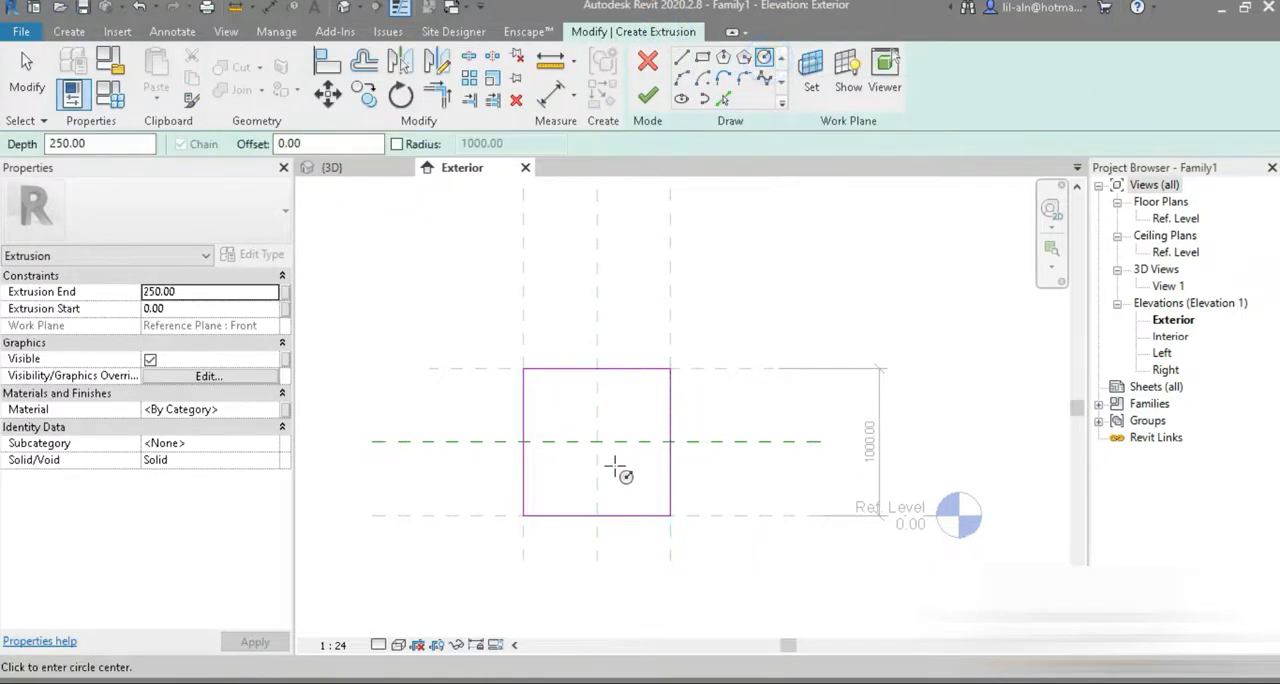
{"action": "left_click", "coordinate": [598, 441]}
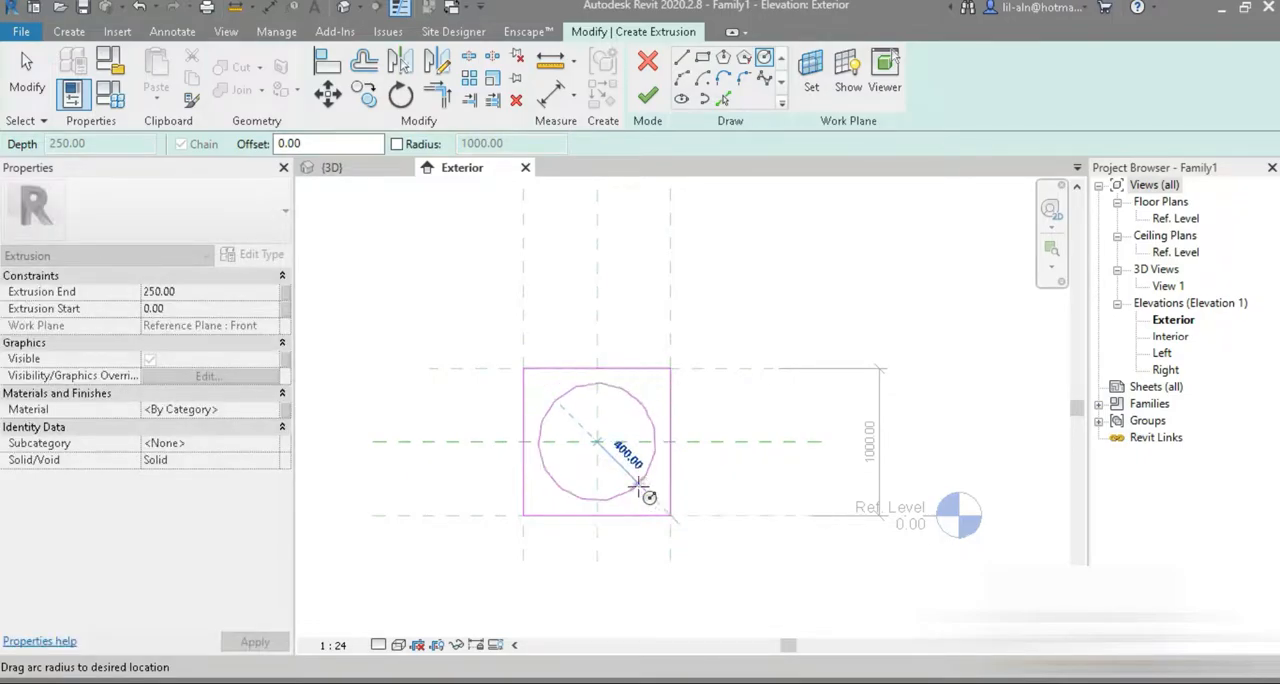
{"action": "left_click", "coordinate": [641, 485]}
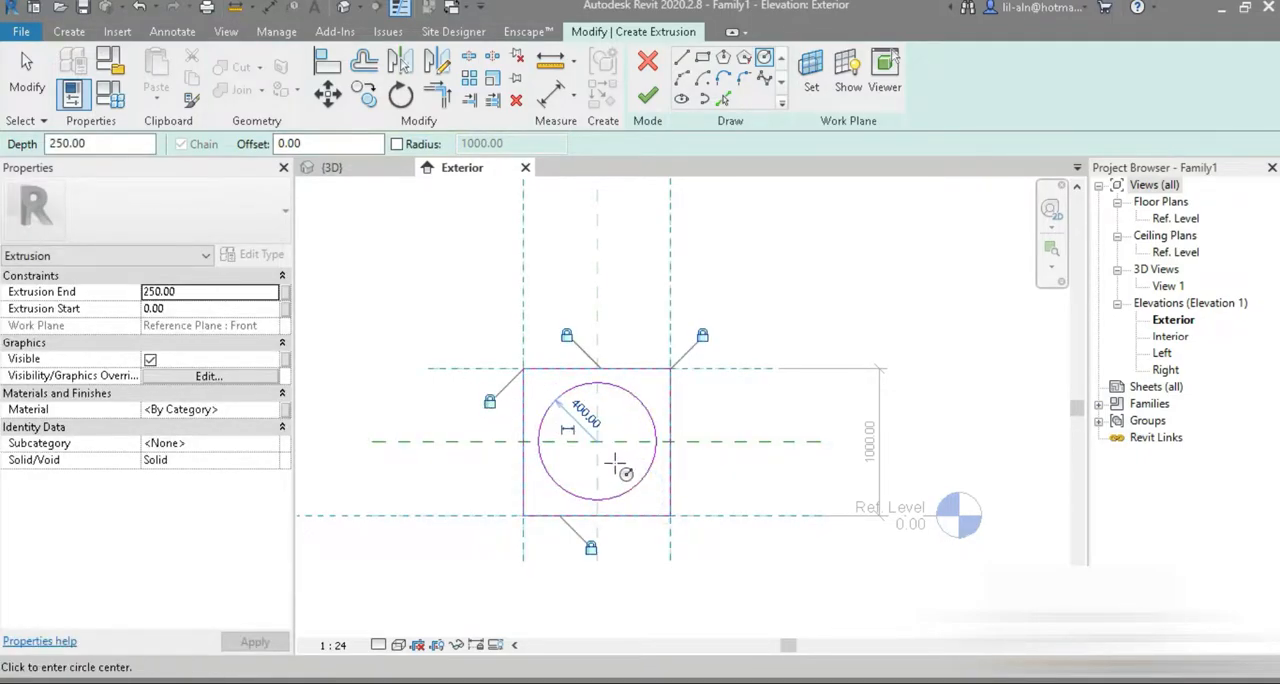
{"action": "left_click", "coordinate": [27, 78]}
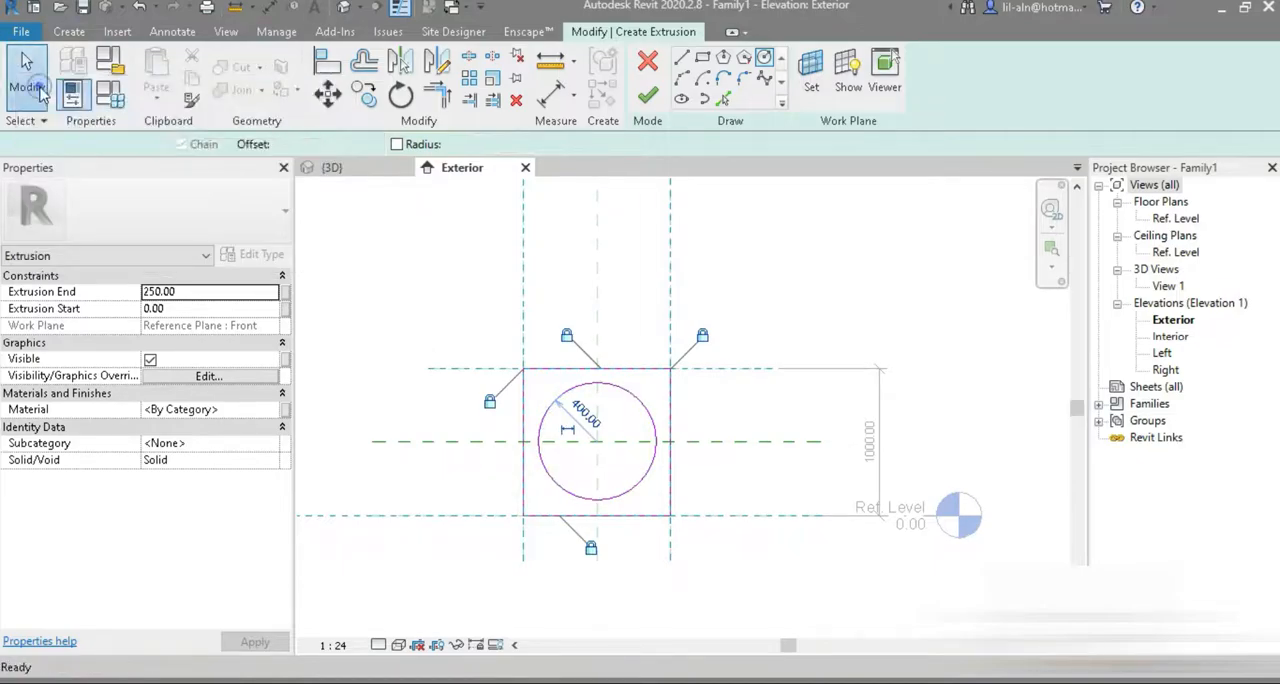
- Make the circle's radius dimension permanent and label it with a new instance parameter named dia of circle
{"action": "left_click", "coordinate": [614, 494]}
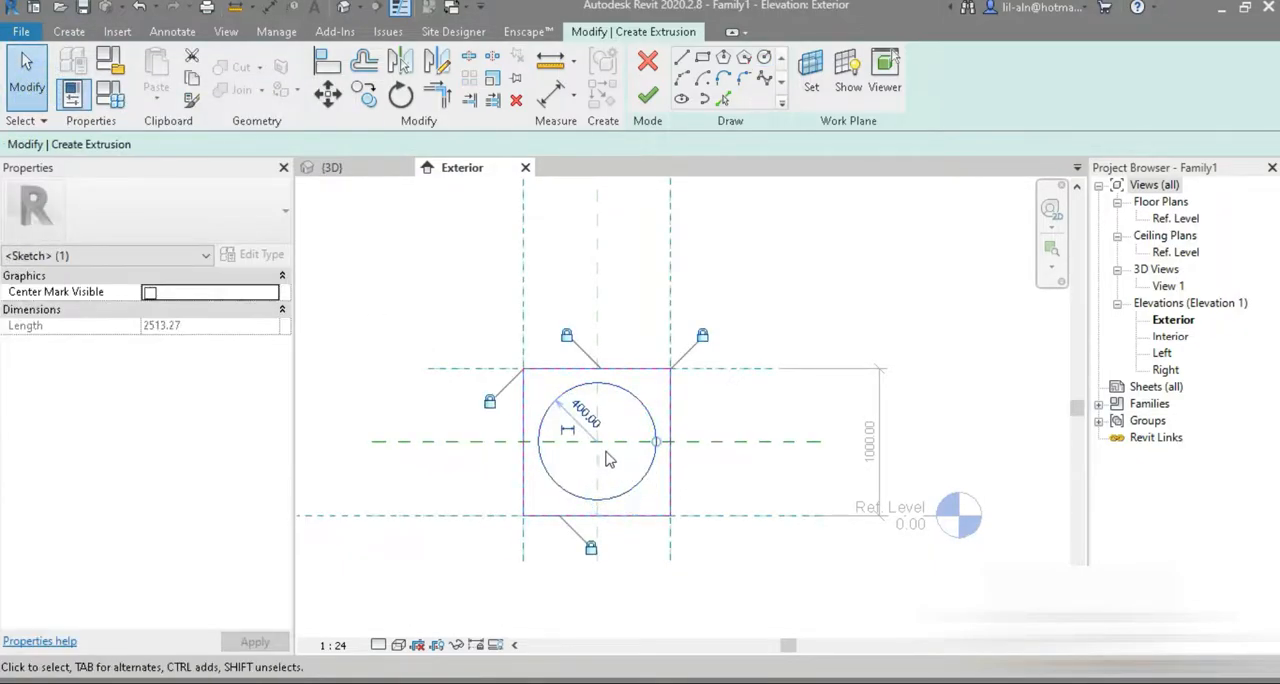
{"action": "scroll", "coordinate": [588, 452], "scroll_direction": "up", "scroll_amount": 1}
{"action": "left_click", "coordinate": [565, 423]}
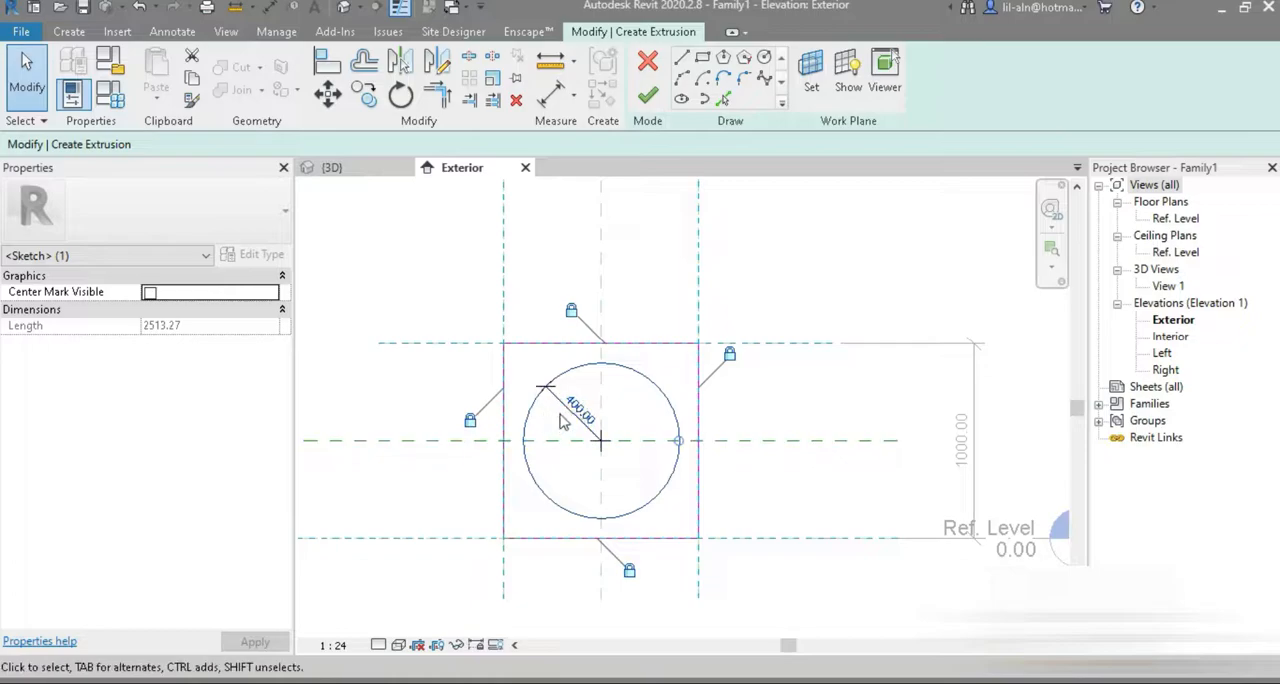
{"action": "left_click", "coordinate": [565, 420]}
{"action": "left_click", "coordinate": [829, 74]}
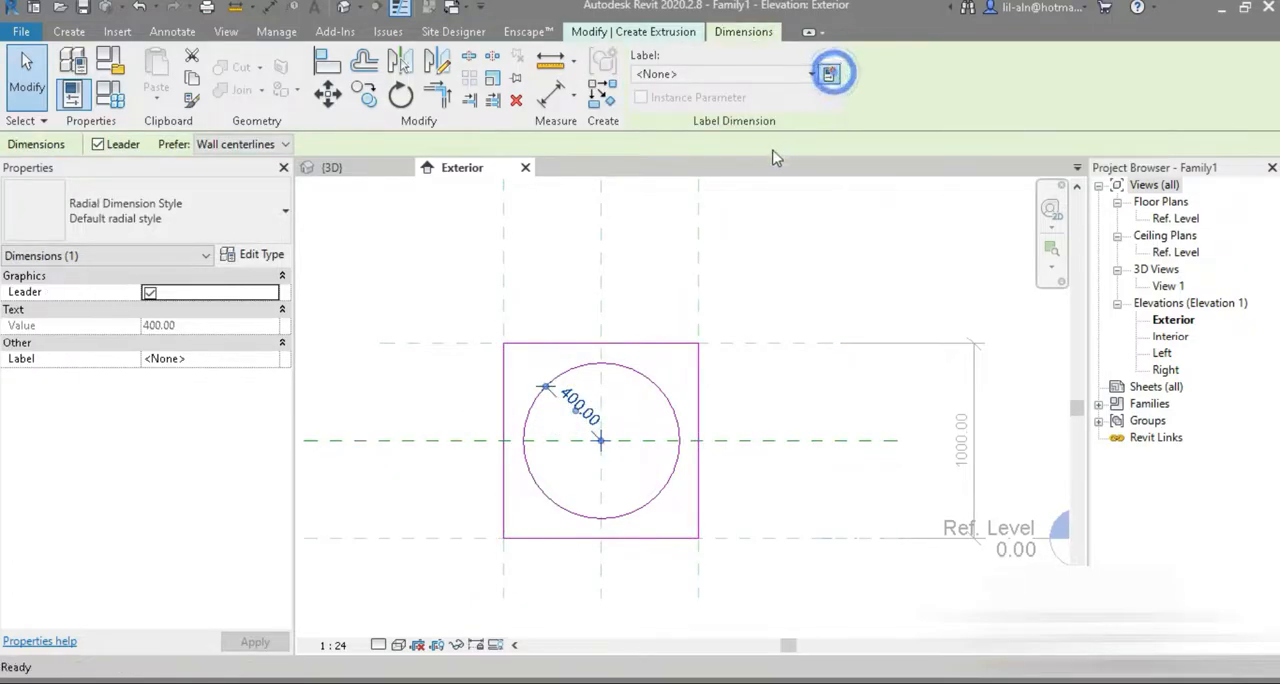
{"action": "type", "text": "dia of circle"}
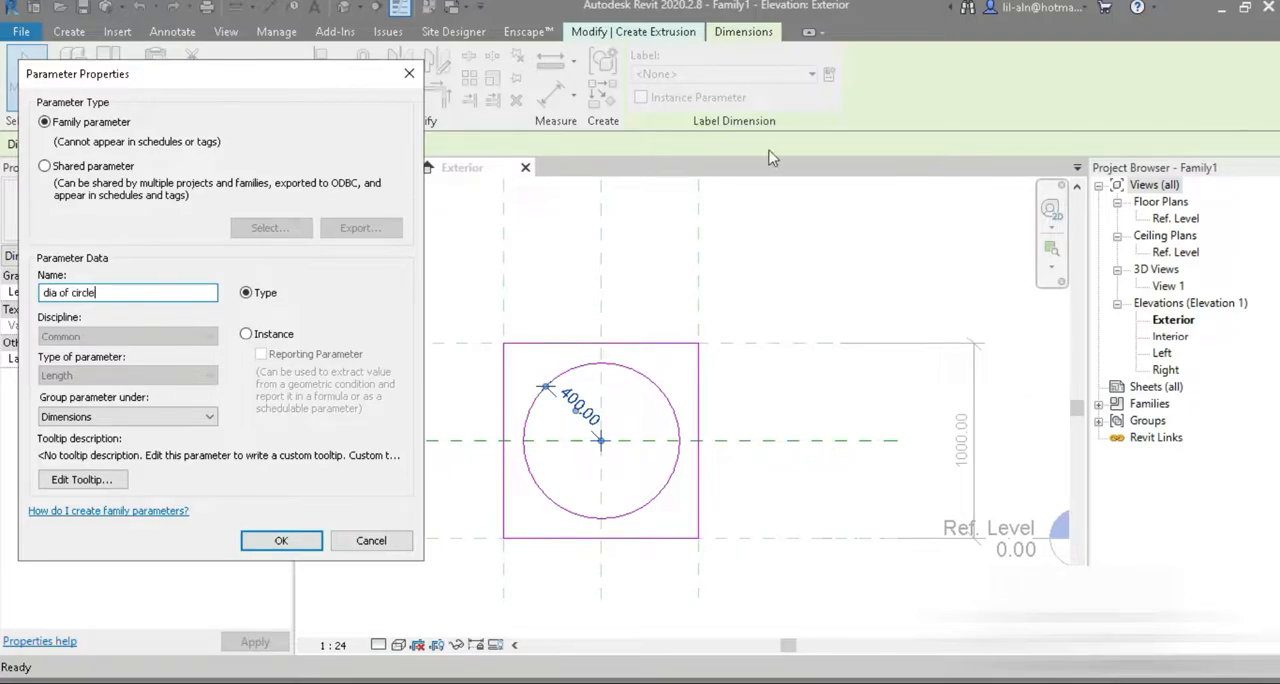
{"action": "left_click", "coordinate": [274, 333]}
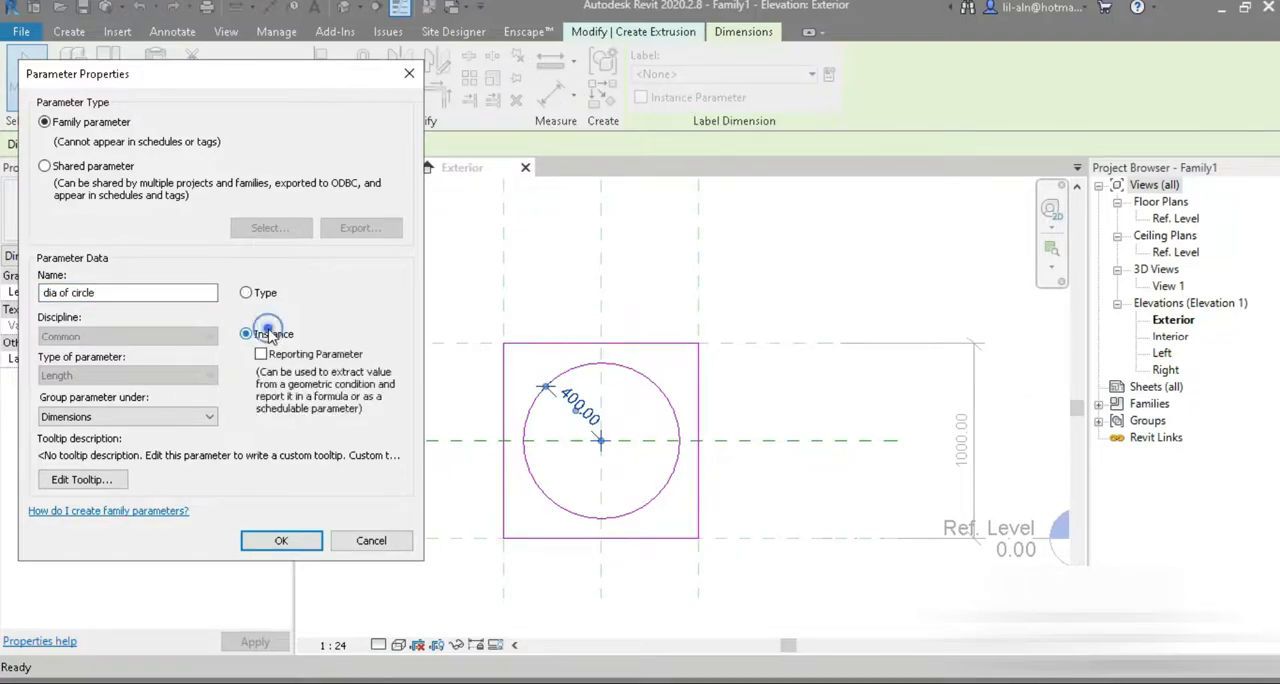
{"action": "left_click", "coordinate": [283, 541]}
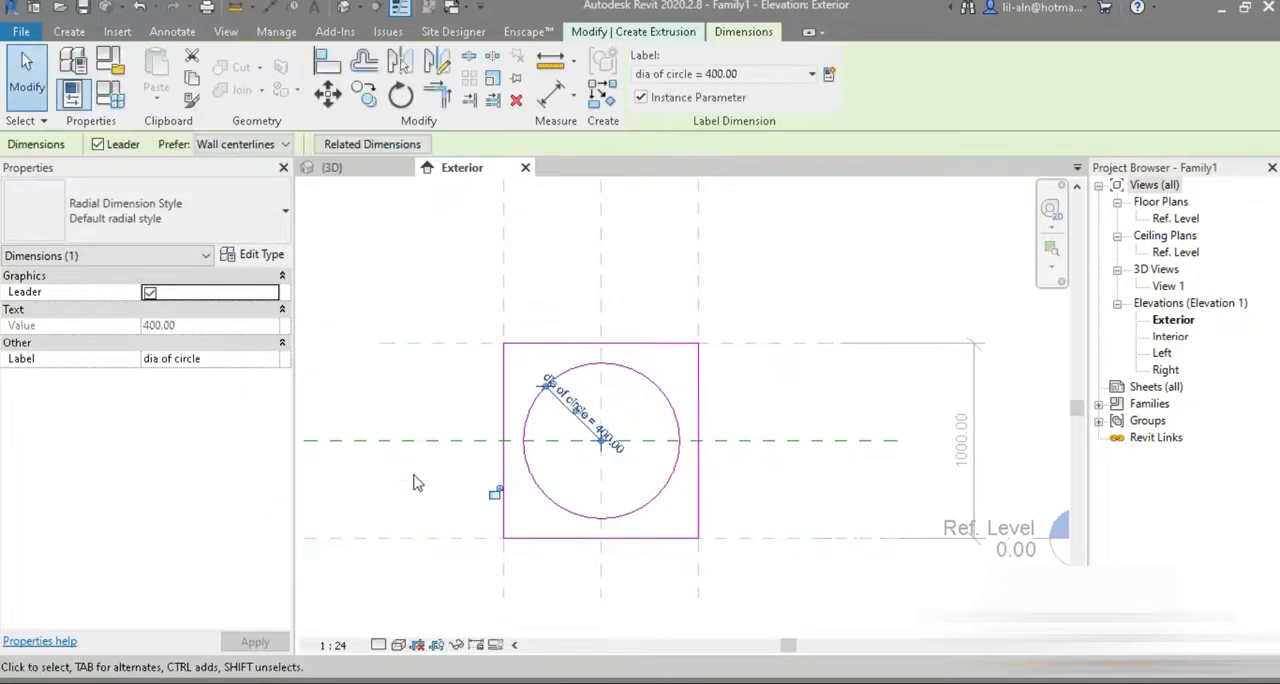
- Review the dia of circle parameter in Family Types, then finish the extrusion sketch
{"action": "left_click", "coordinate": [110, 95]}
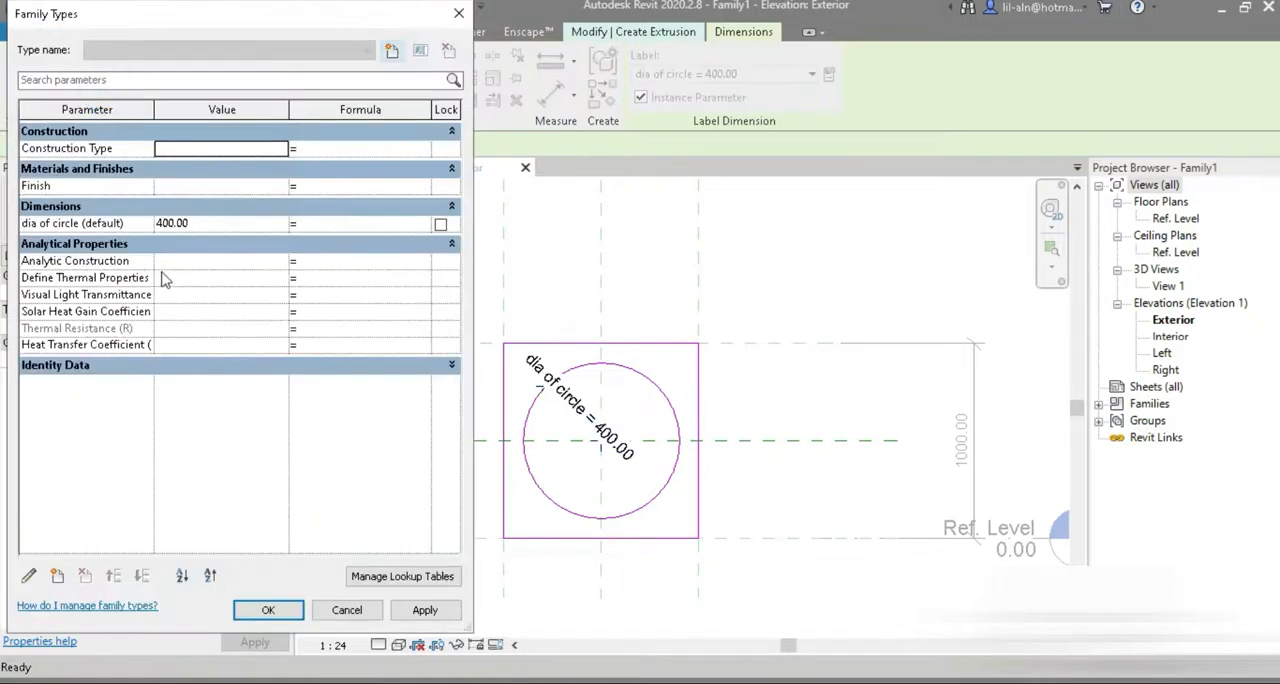
{"action": "left_click", "coordinate": [218, 223]}
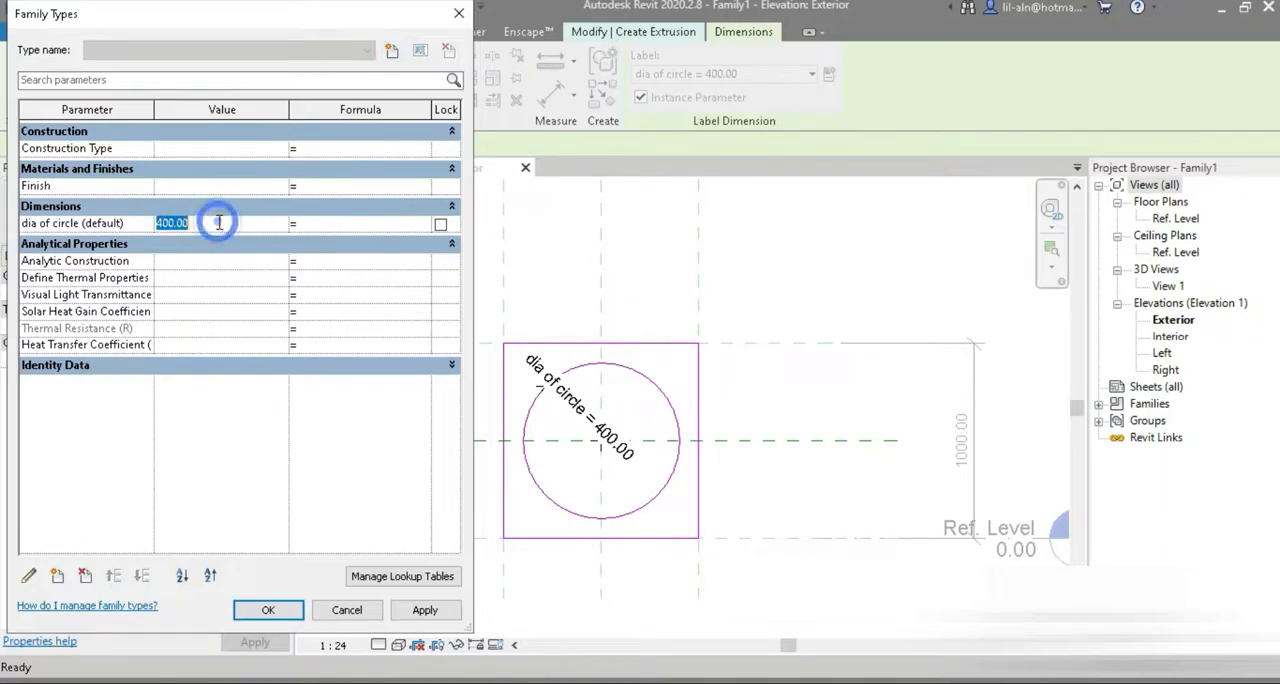
{"action": "left_click", "coordinate": [285, 610]}
{"action": "left_click", "coordinate": [647, 95]}
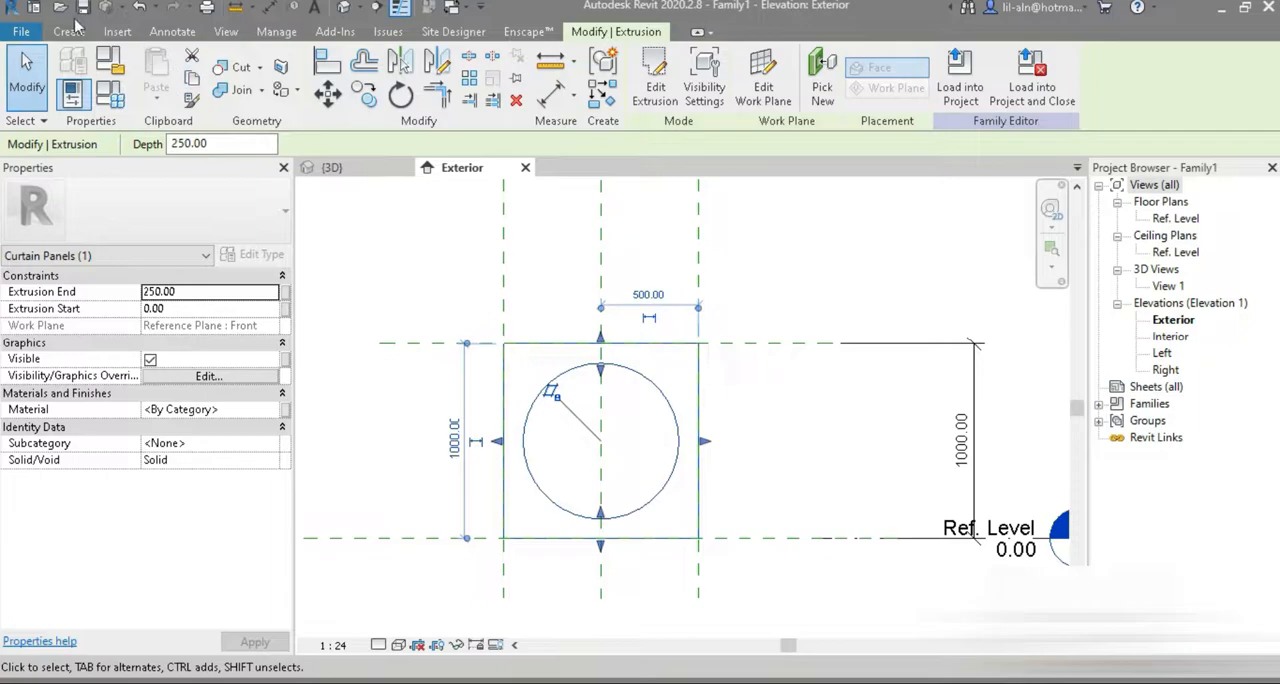
- Create a second extrusion from a rectangle spanning the full 1000 by 1000 panel outline
{"action": "left_click", "coordinate": [70, 31]}
{"action": "left_click", "coordinate": [159, 70]}
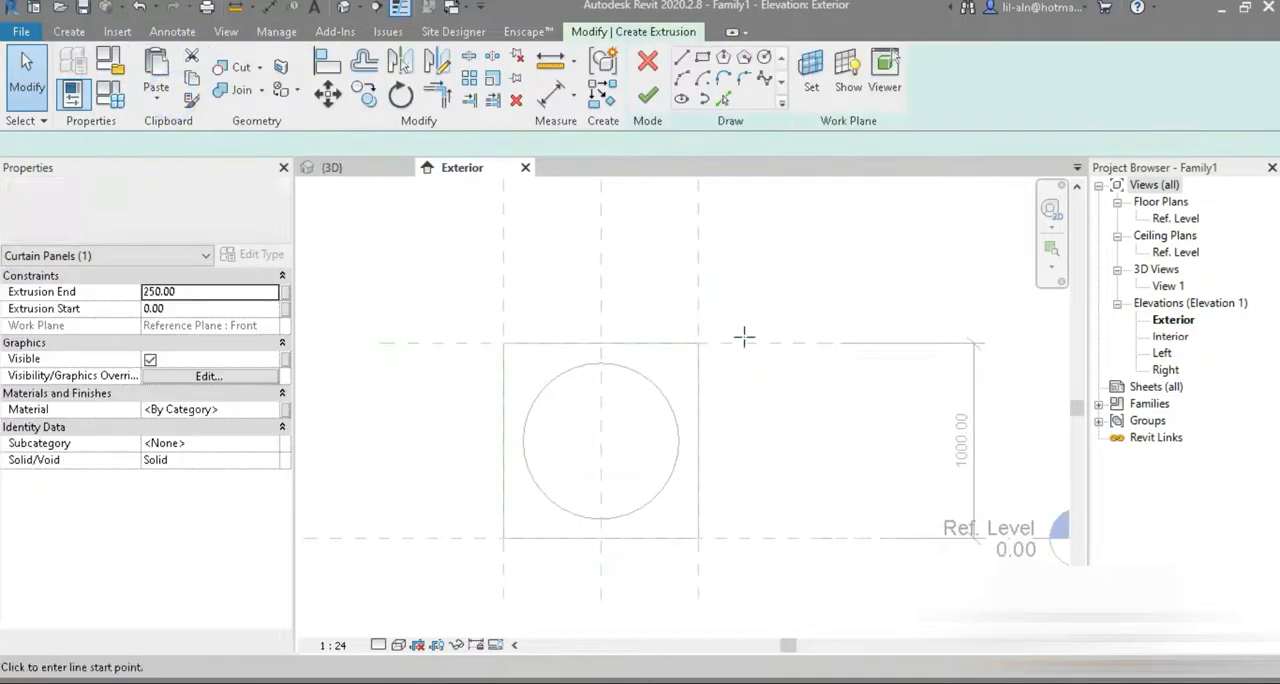
{"action": "left_click", "coordinate": [702, 59]}
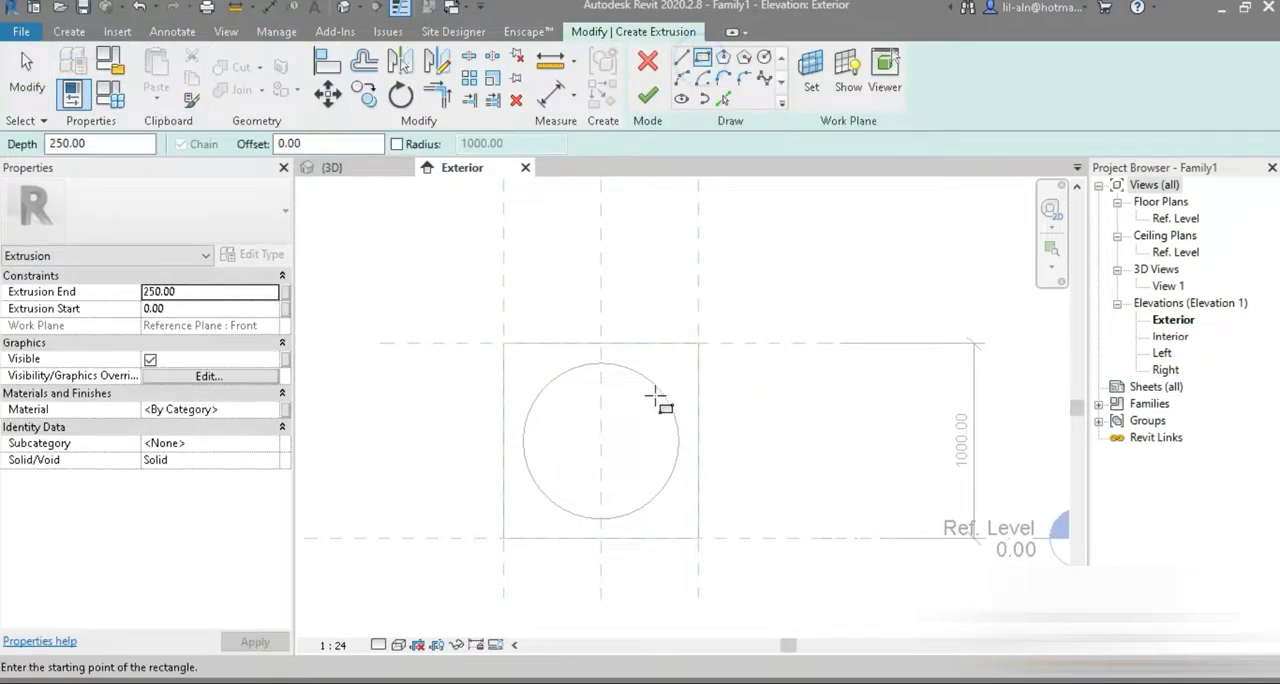
{"action": "left_click", "coordinate": [503, 342]}
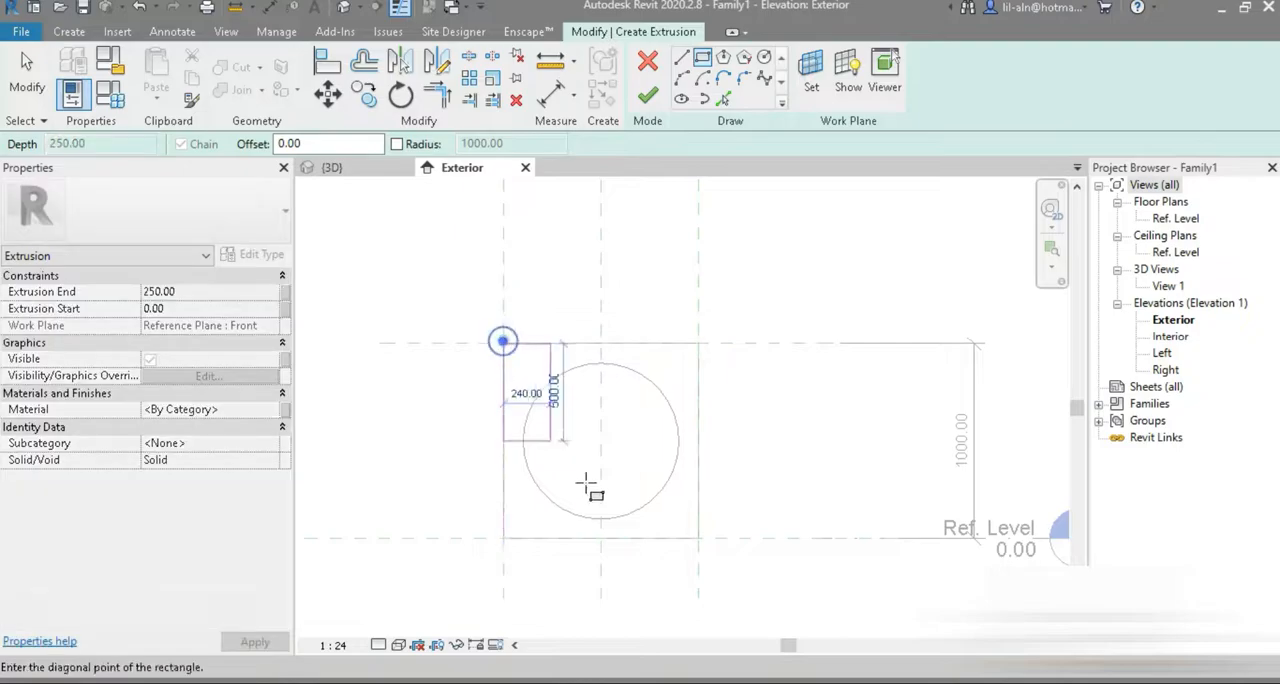
{"action": "left_click", "coordinate": [698, 538]}
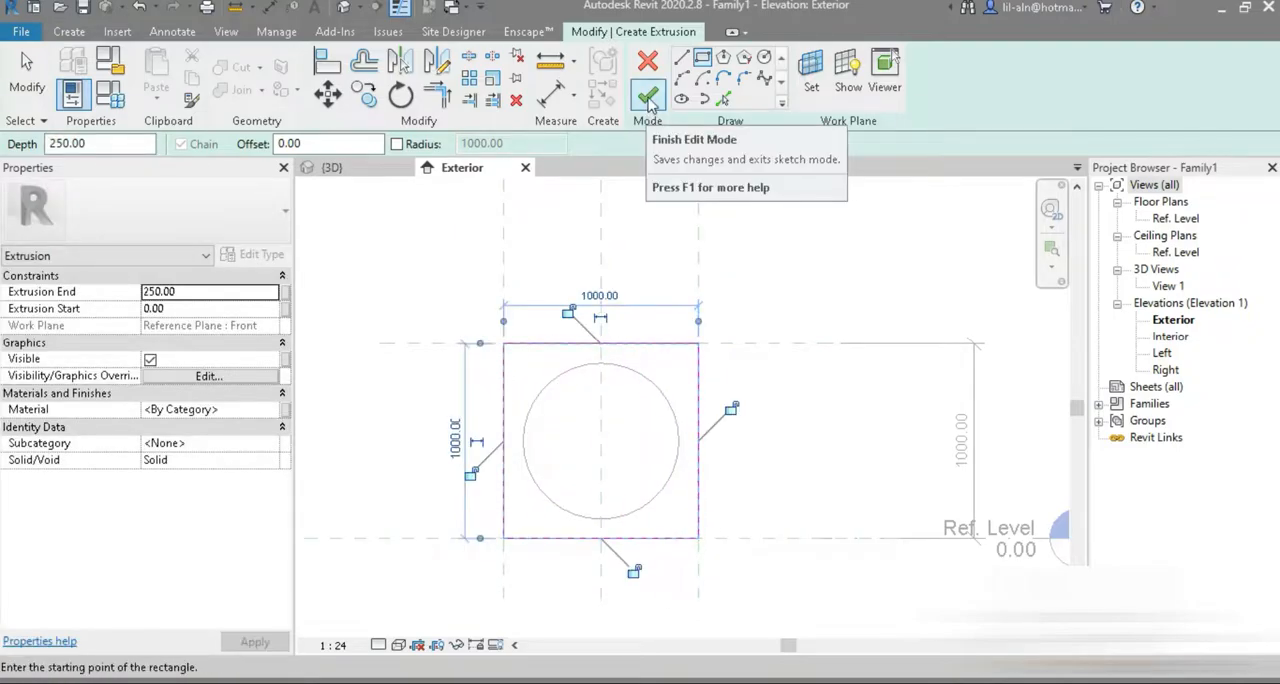
{"action": "left_click", "coordinate": [648, 98]}
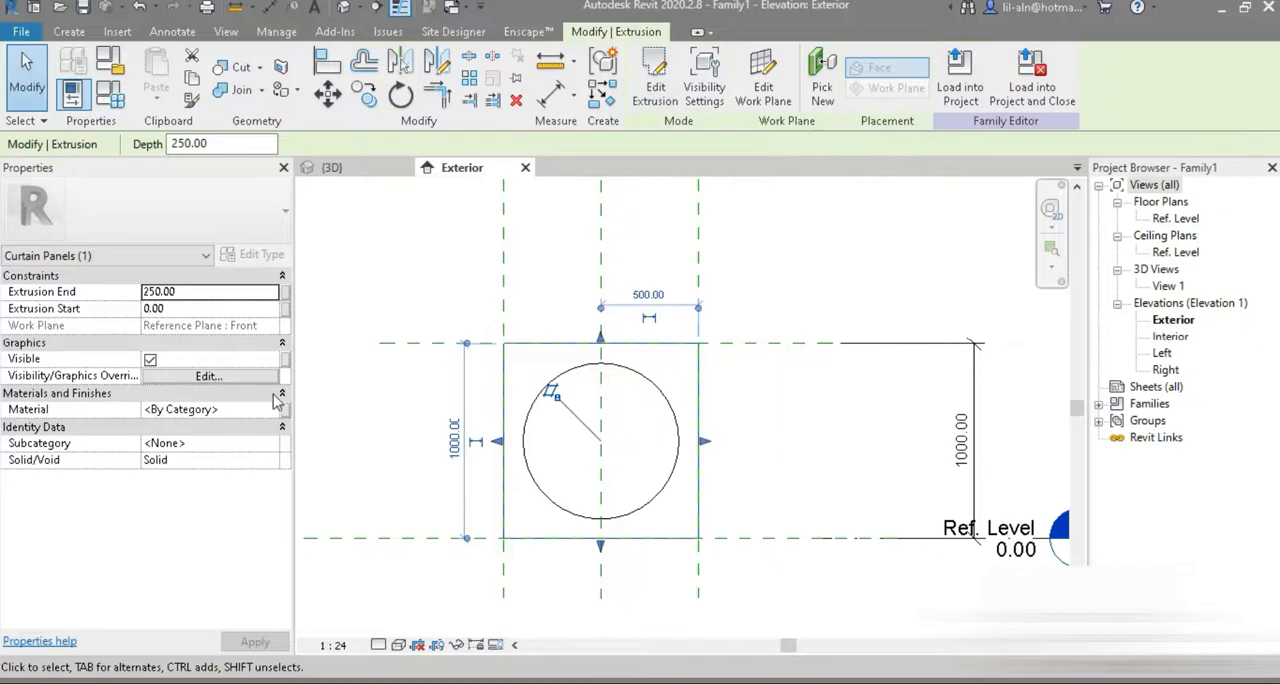
- Assign the Glass material to the new rectangular extrusion
{"action": "left_click", "coordinate": [275, 411]}
{"action": "left_click", "coordinate": [283, 410]}
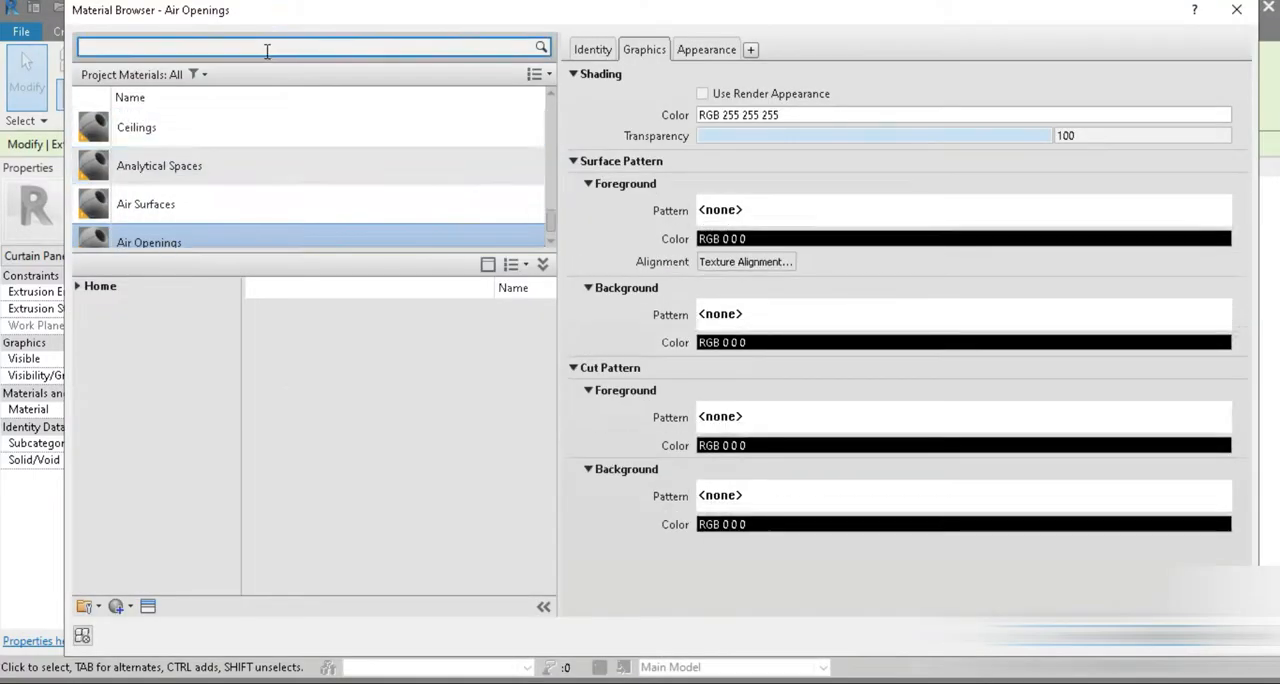
{"action": "key", "text": "Return"}
{"action": "left_click", "coordinate": [207, 152]}
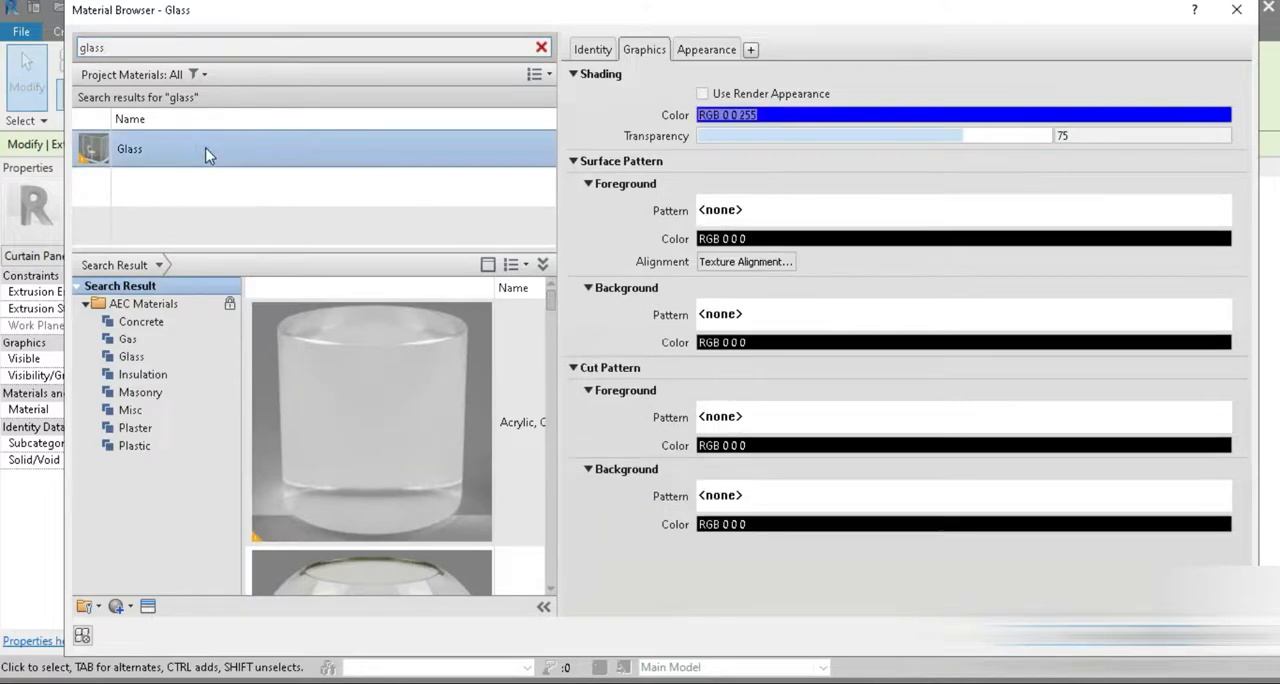
{"action": "double_click", "coordinate": [207, 154]}
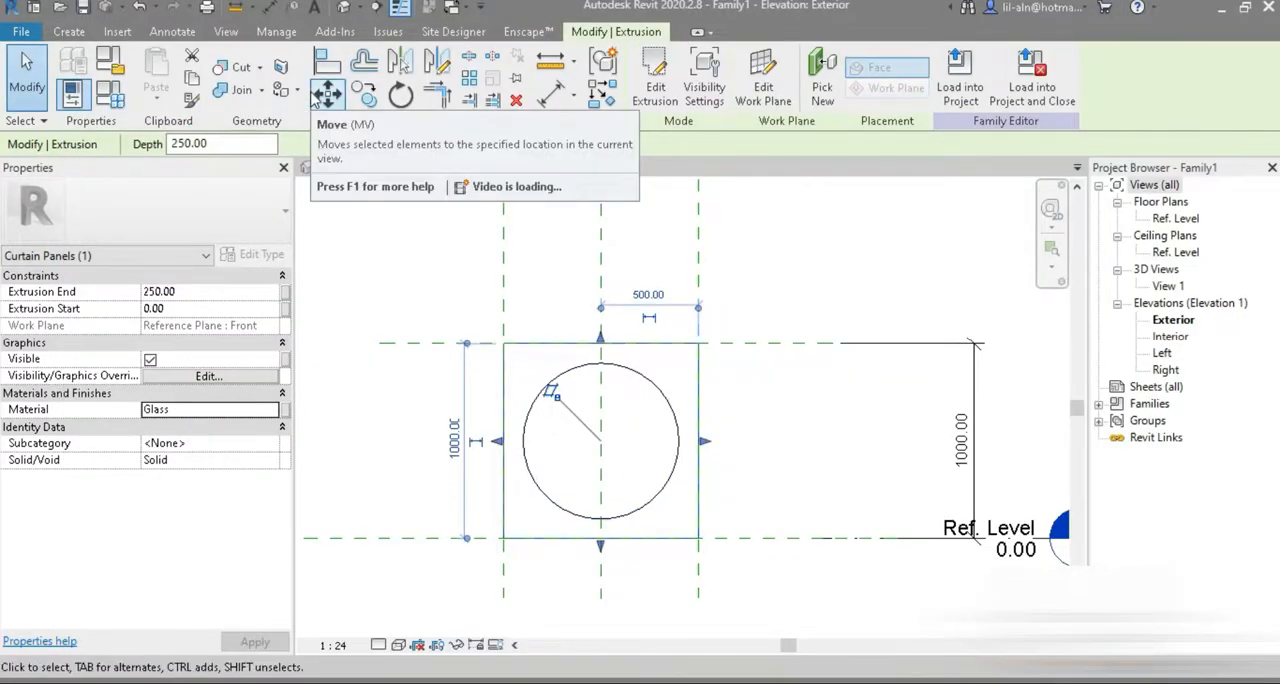
- Set the glass extrusion's Extrusion End to 50
{"action": "left_click", "coordinate": [217, 292]}
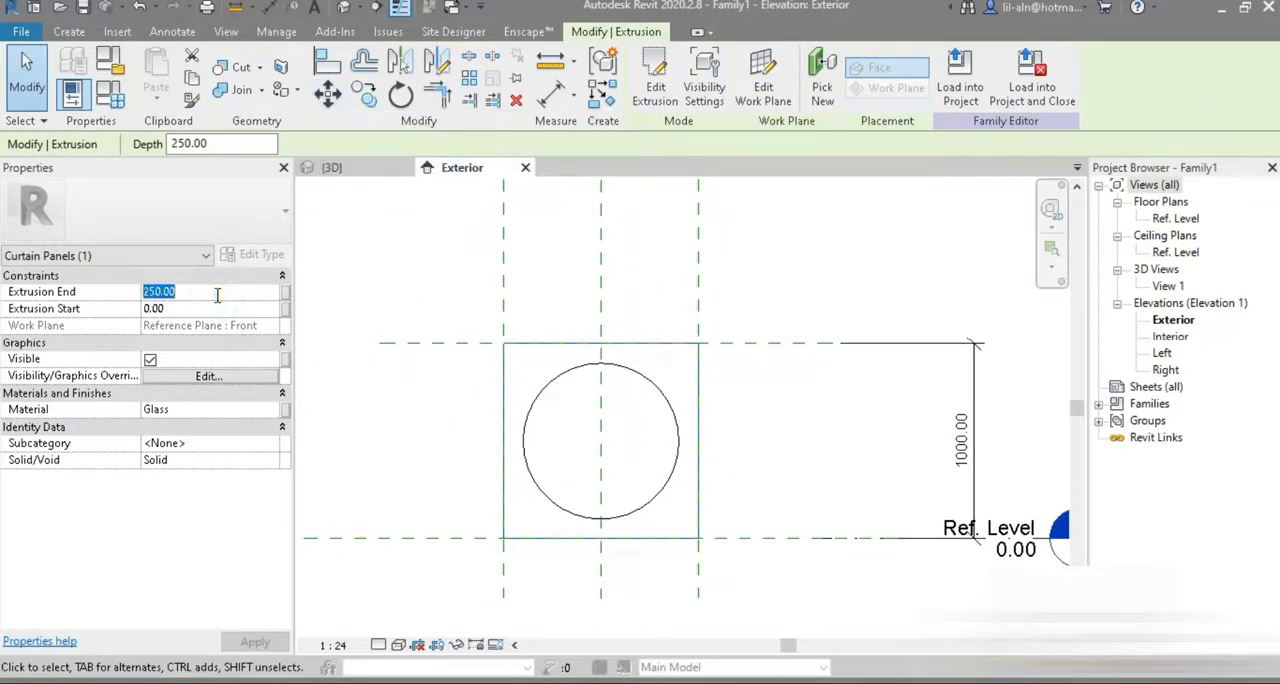
{"action": "type", "text": "50"}
{"action": "key", "text": "Return"}
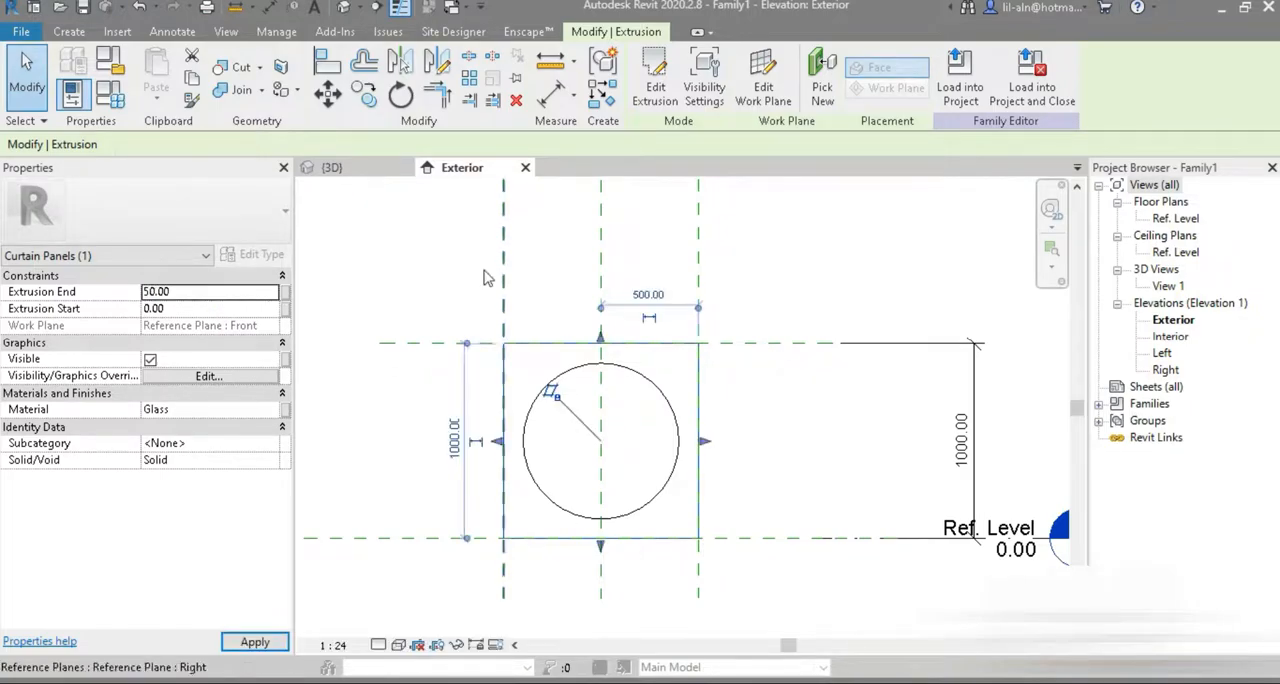
{"action": "left_click", "coordinate": [390, 295]}
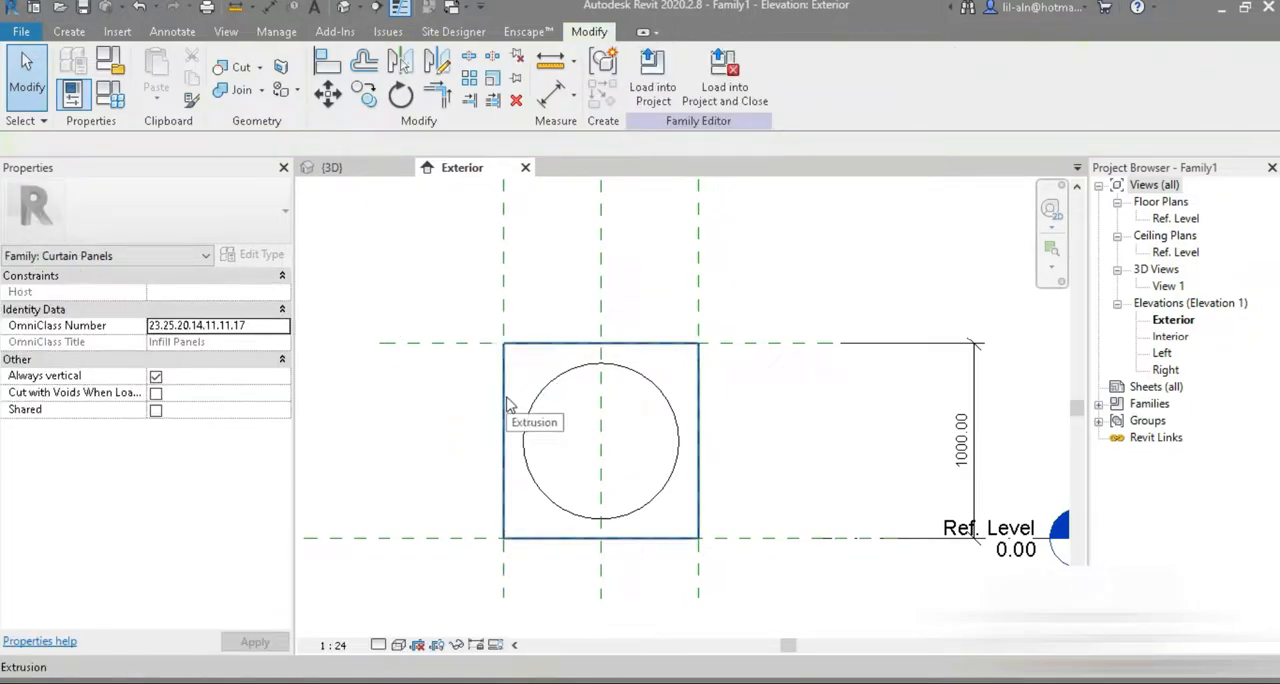
- Set the circular extrusion's Extrusion End to 50
{"action": "left_click", "coordinate": [507, 403]}
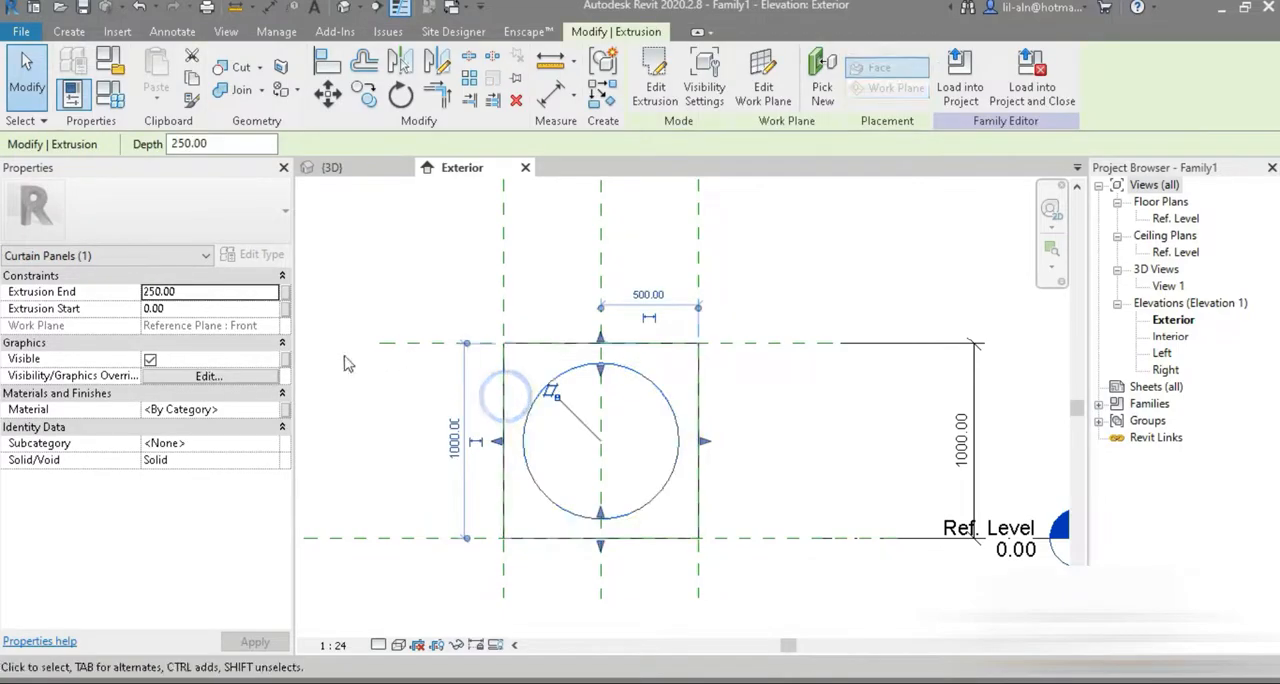
{"action": "double_click", "coordinate": [235, 292]}
{"action": "type", "text": "5"}
{"action": "left_click", "coordinate": [429, 270]}
- Inspect each extrusion's material and depth, and review the Family Types dialog
{"action": "left_click", "coordinate": [507, 390]}
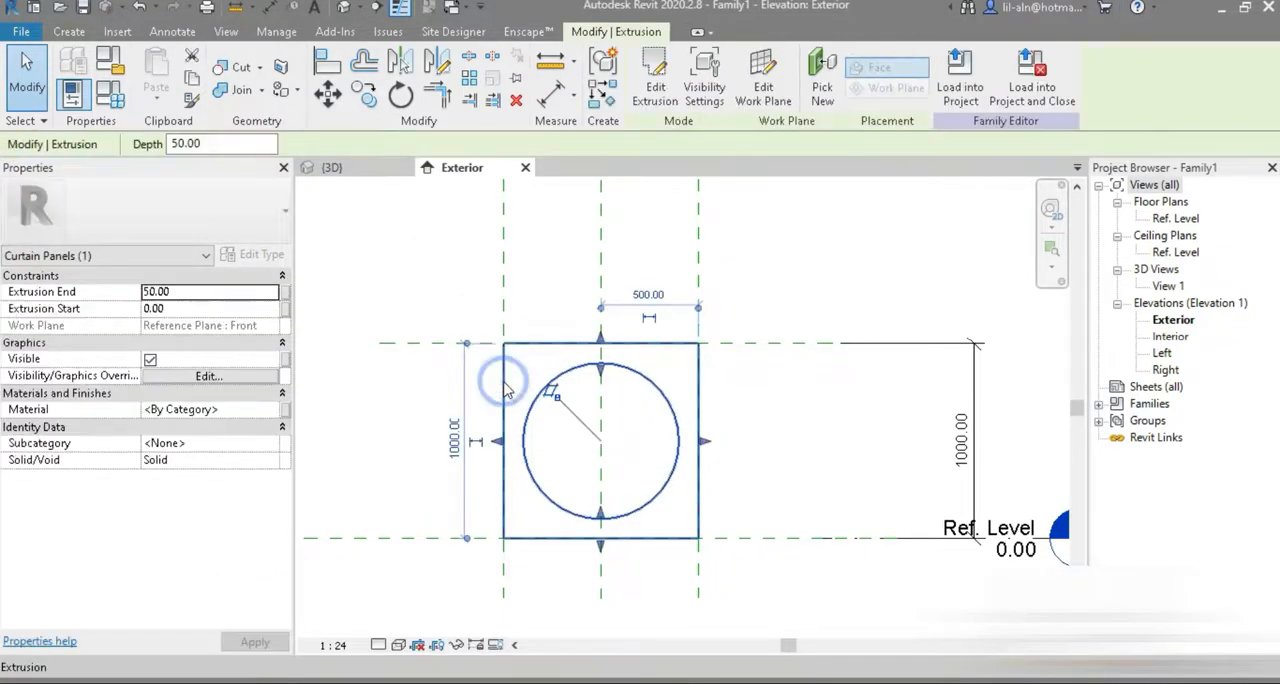
{"action": "left_click", "coordinate": [443, 283]}
{"action": "left_click", "coordinate": [503, 380]}
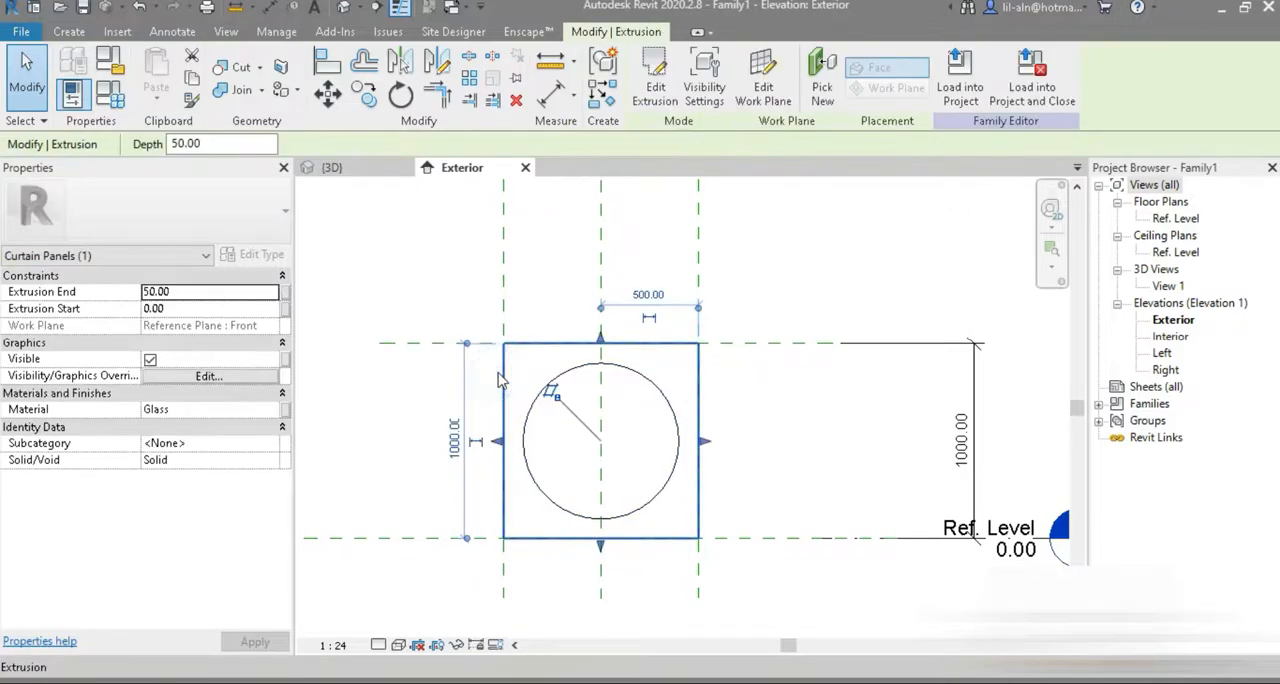
{"action": "left_click", "coordinate": [446, 292]}
{"action": "left_click", "coordinate": [533, 490]}
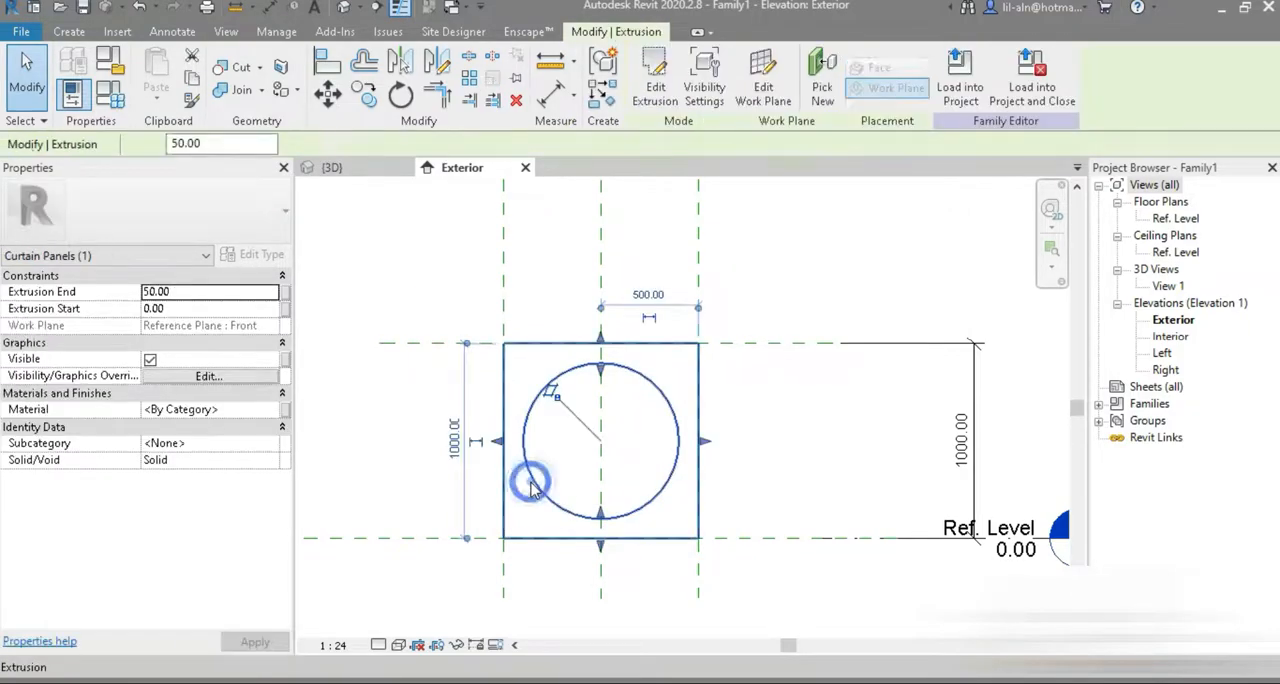
{"action": "left_click", "coordinate": [369, 272]}
{"action": "left_click", "coordinate": [110, 62]}
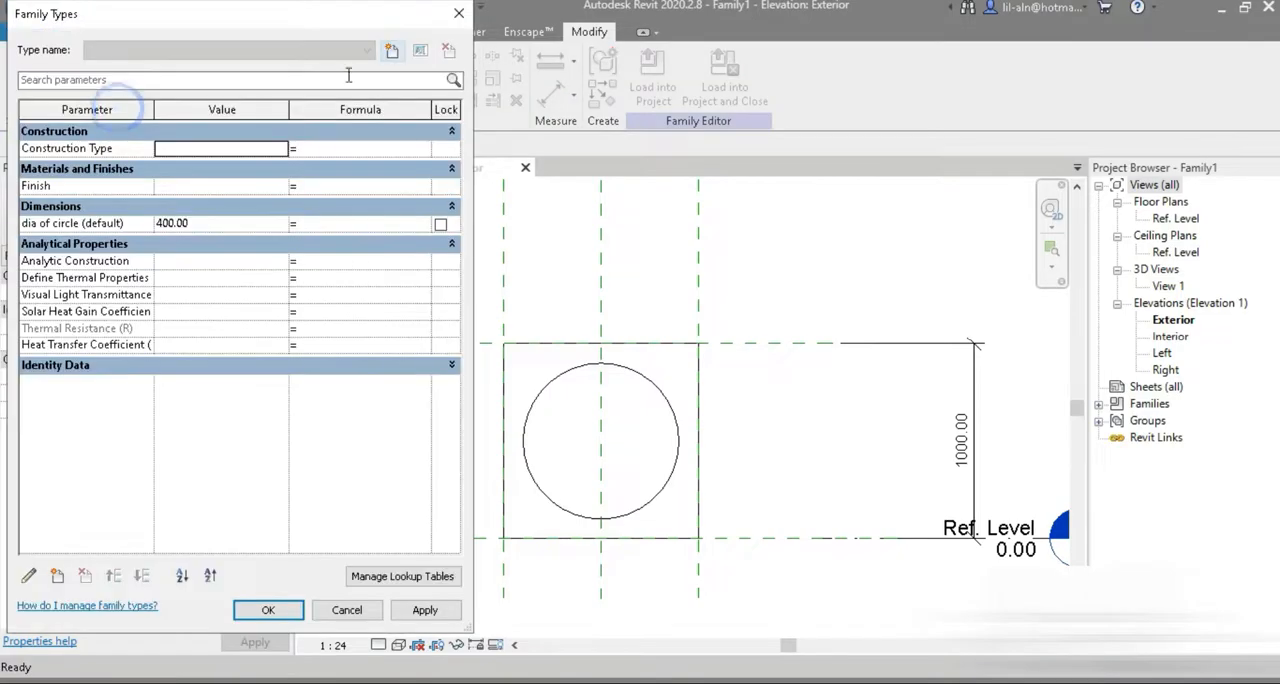
{"action": "left_click", "coordinate": [458, 14]}
- Open the 3D view, switch it to a shaded visual style and orbit around the panel
{"action": "left_click", "coordinate": [344, 8]}
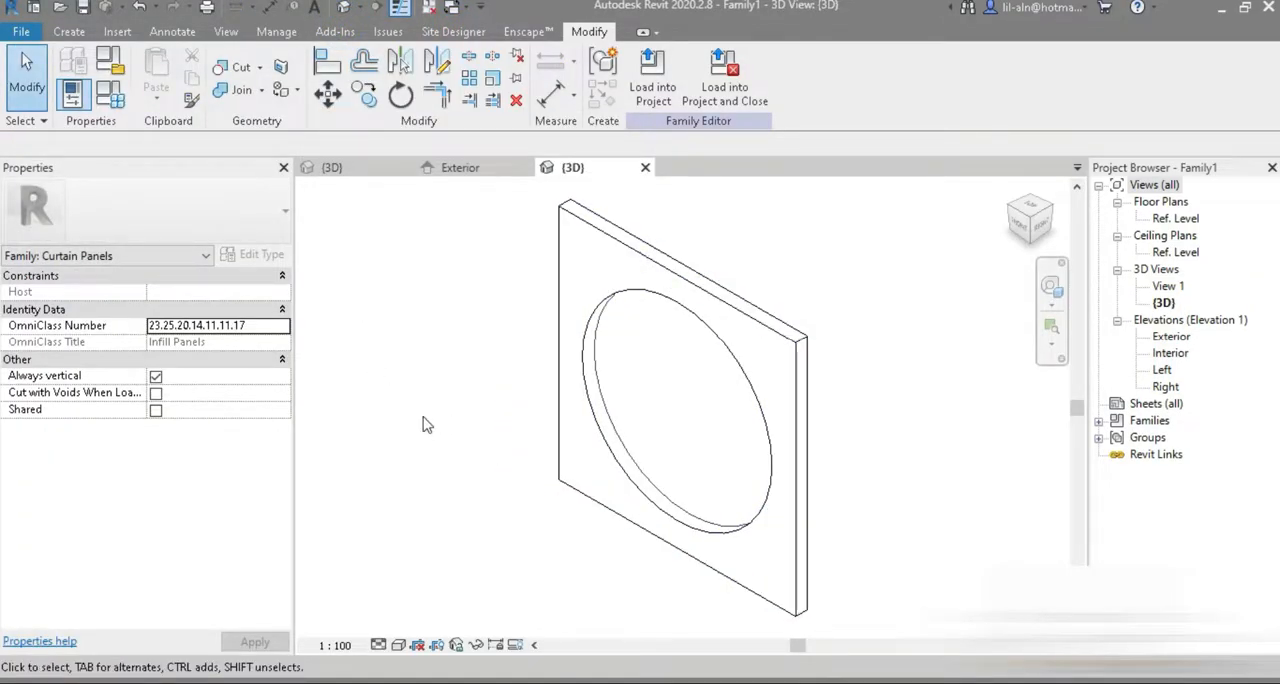
{"action": "left_click", "coordinate": [398, 644]}
{"action": "left_click", "coordinate": [430, 600]}
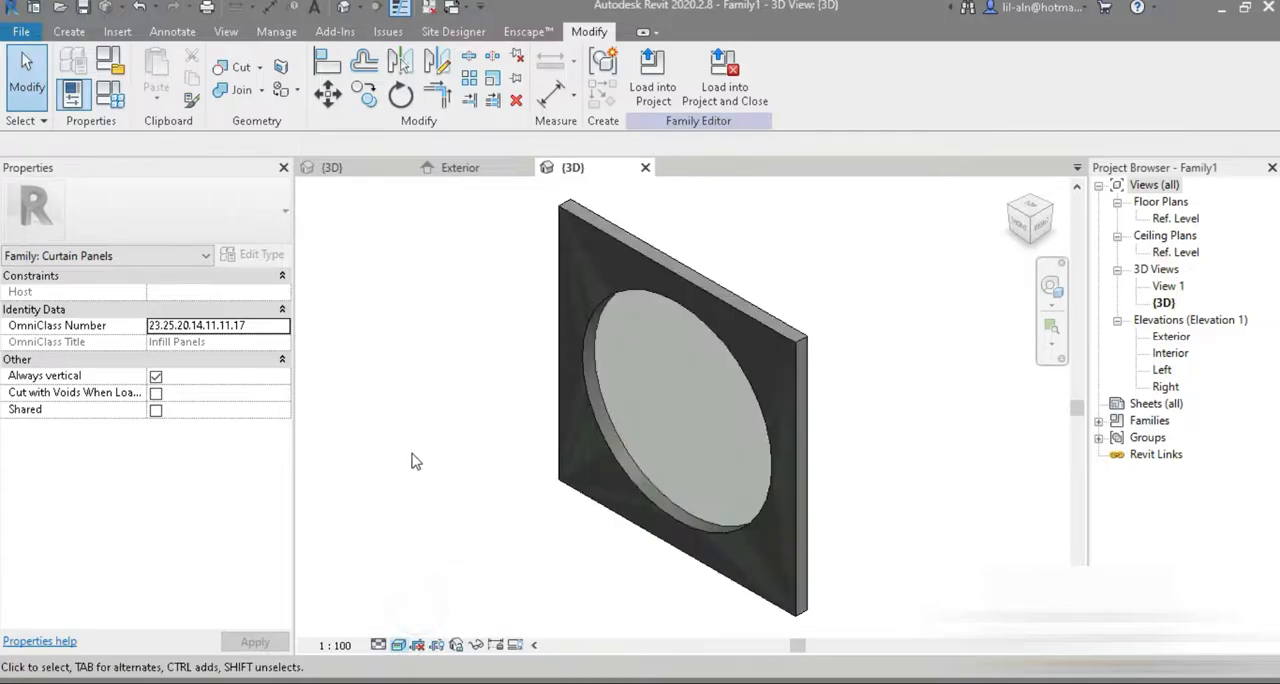
{"action": "middle_click_drag", "start_coordinate": [648, 452], "coordinate": [760, 430], "text": "shift"}
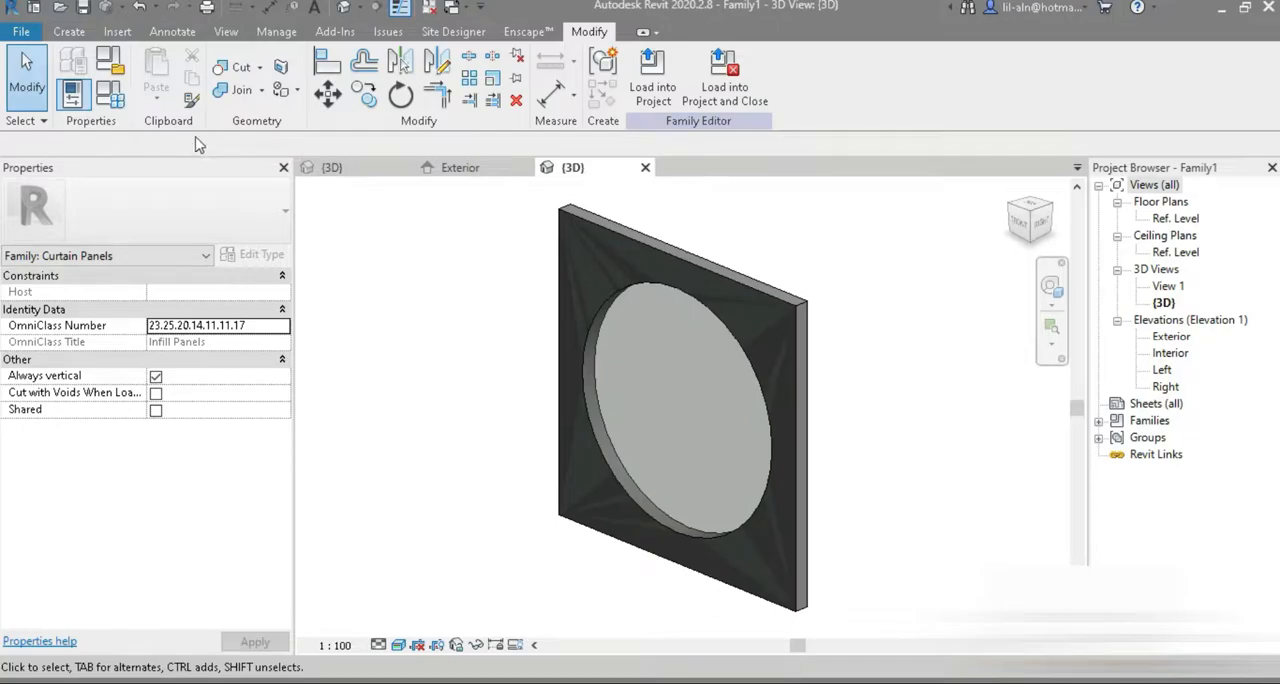
- Flex the dia of circle parameter in Family Types, applying 300 and then 200
{"action": "left_click", "coordinate": [110, 93]}
{"action": "left_click", "coordinate": [221, 222]}
{"action": "type", "text": "3"}
{"action": "key", "text": "Tab"}
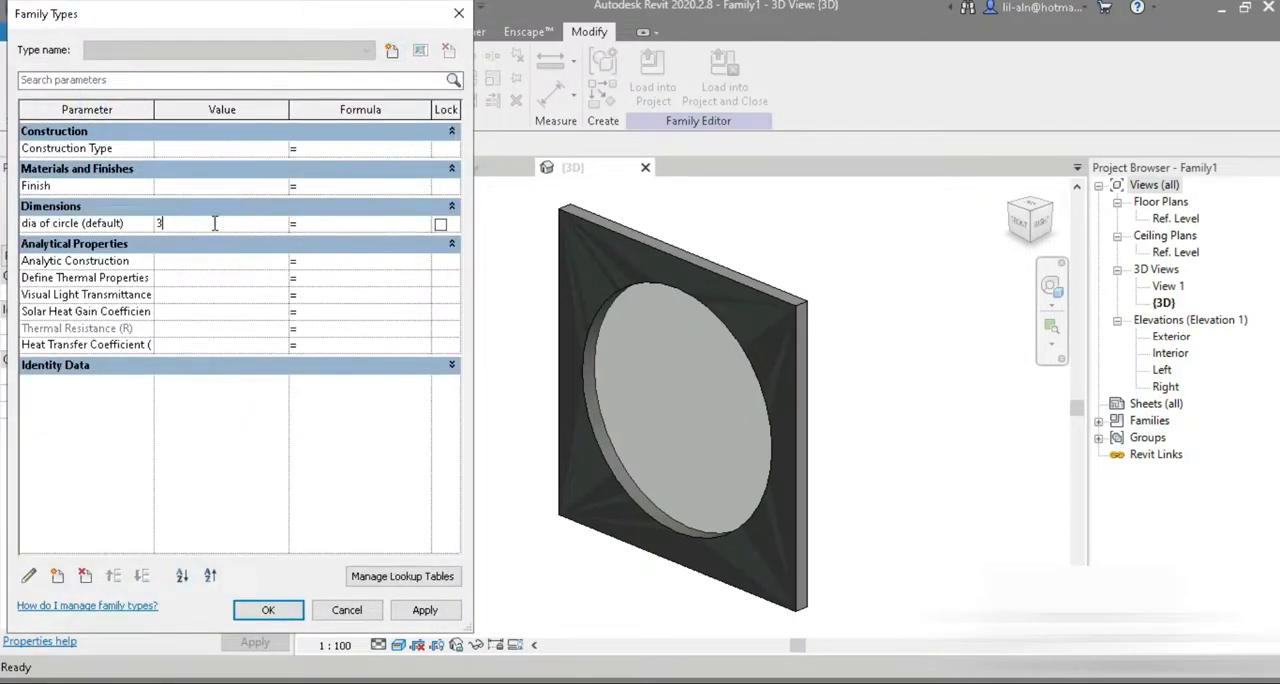
{"action": "left_click", "coordinate": [422, 615]}
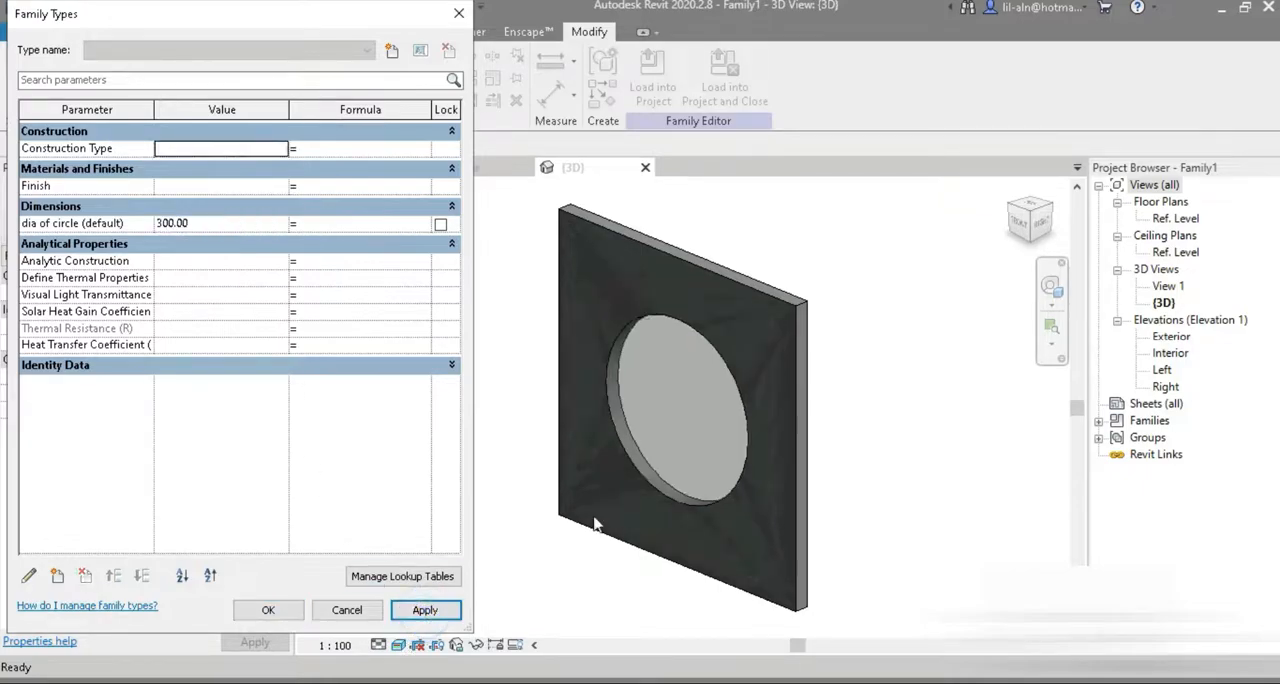
{"action": "left_click", "coordinate": [242, 223]}
{"action": "type", "text": "200"}
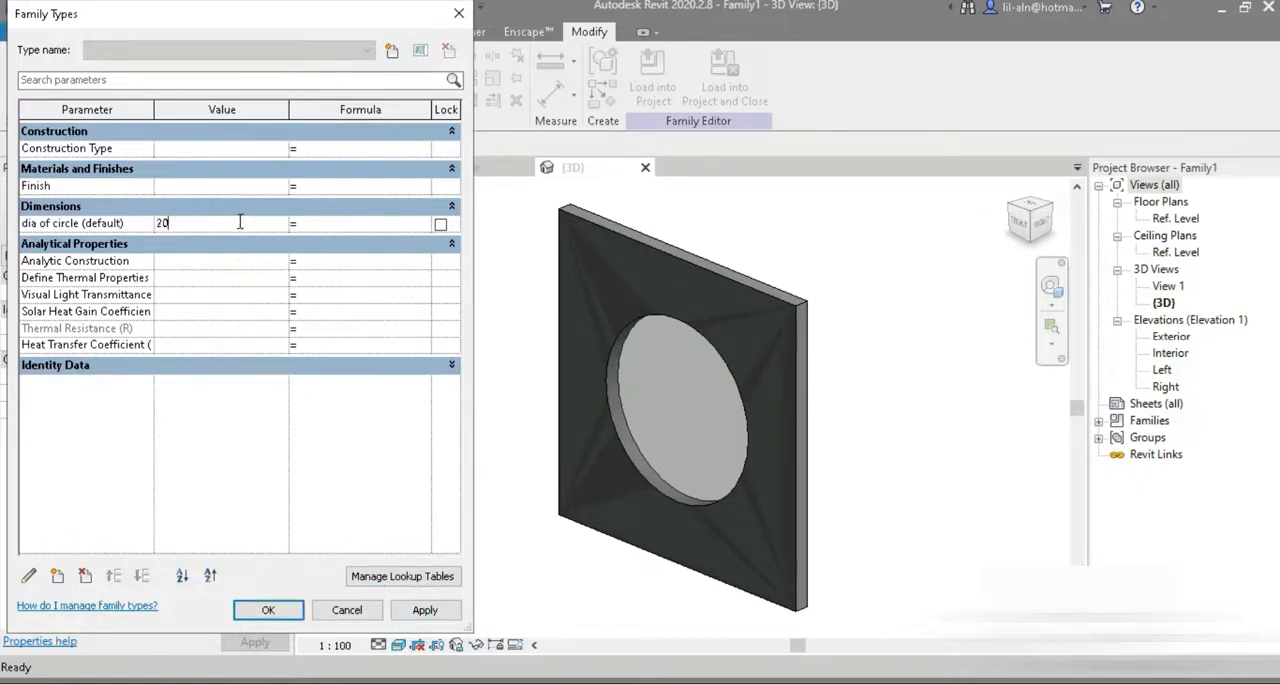
{"action": "left_click", "coordinate": [422, 610]}
- Set the dia of circle parameter to 100 and close Family Types
{"action": "left_click", "coordinate": [222, 224]}
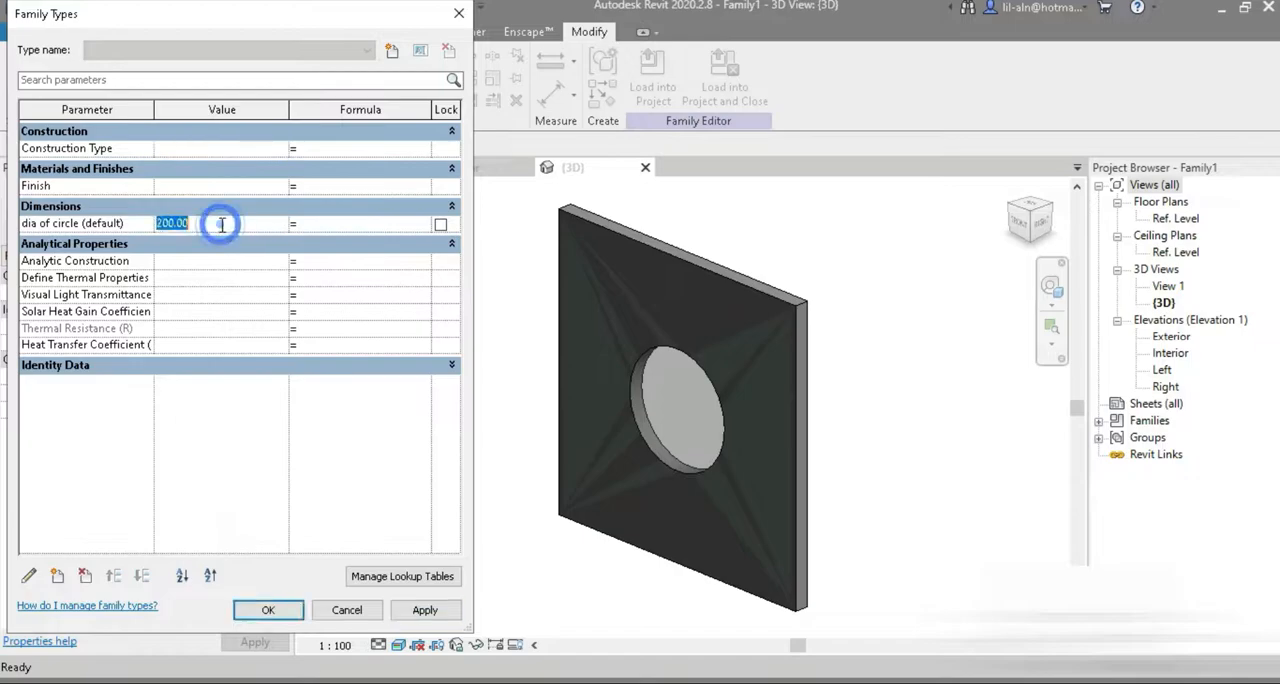
{"action": "type", "text": "100"}
{"action": "left_click", "coordinate": [428, 610]}
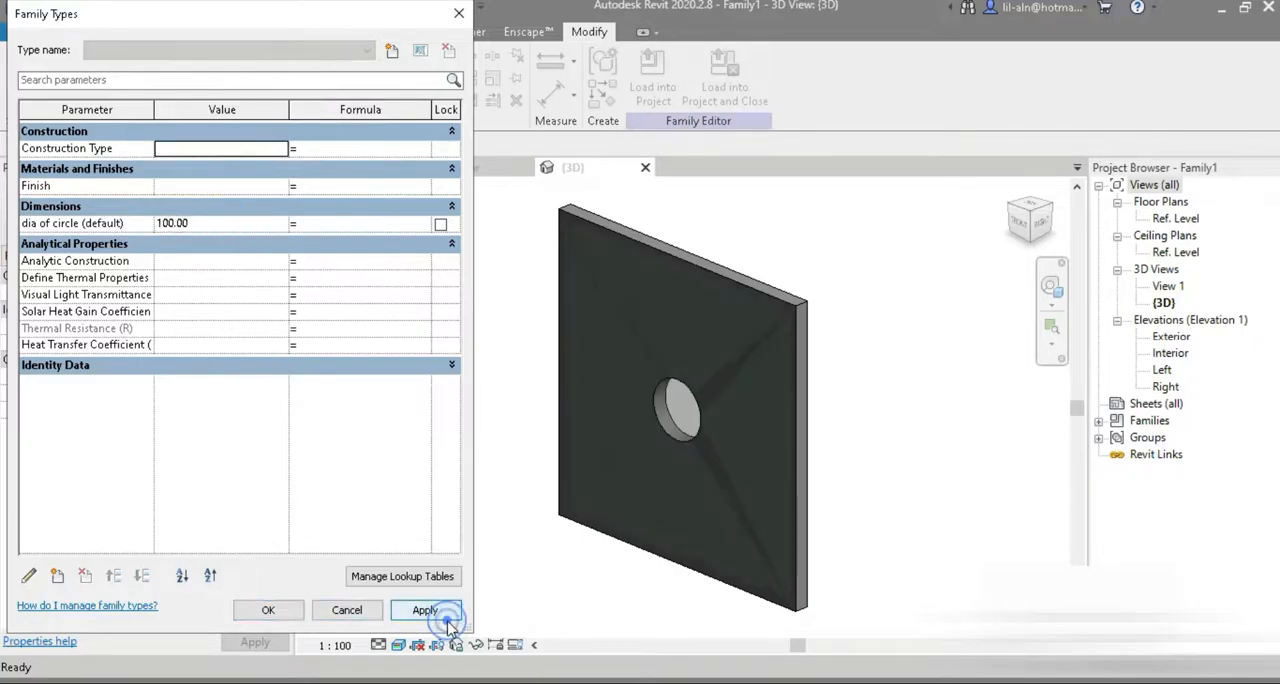
{"action": "left_click", "coordinate": [268, 610]}
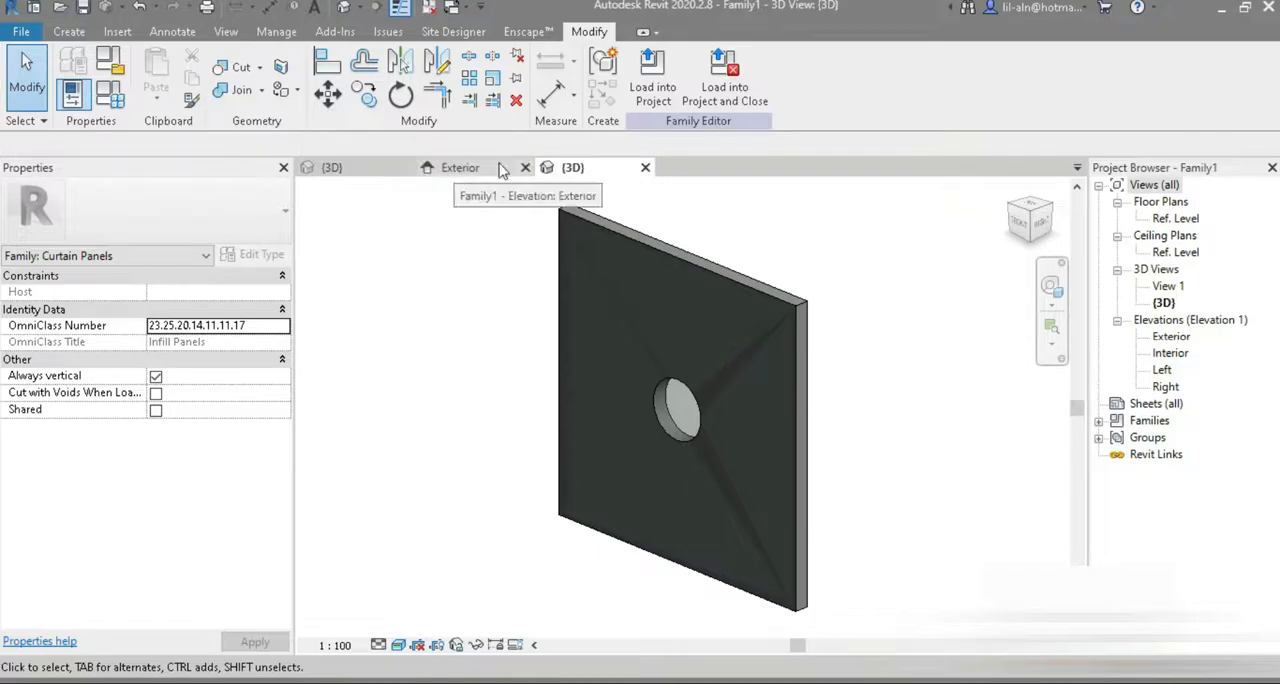
- Load the curtain panel family into the project
{"action": "left_click", "coordinate": [429, 8]}
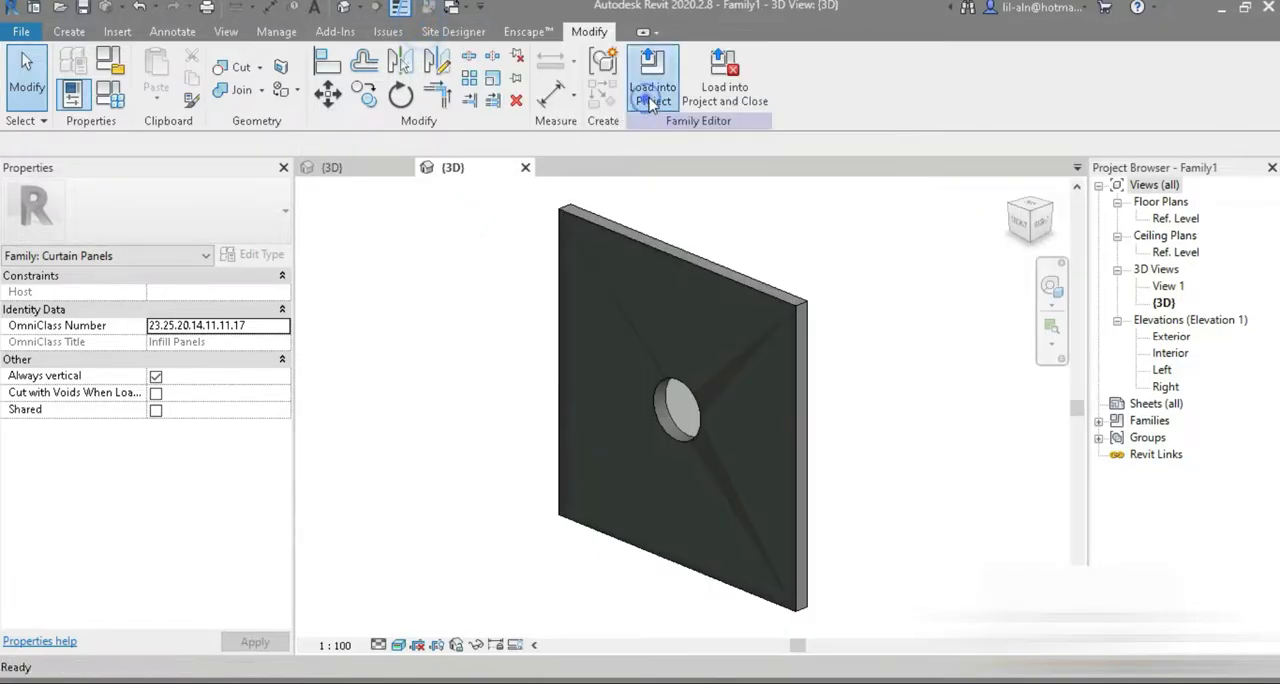
{"action": "left_click", "coordinate": [652, 85]}
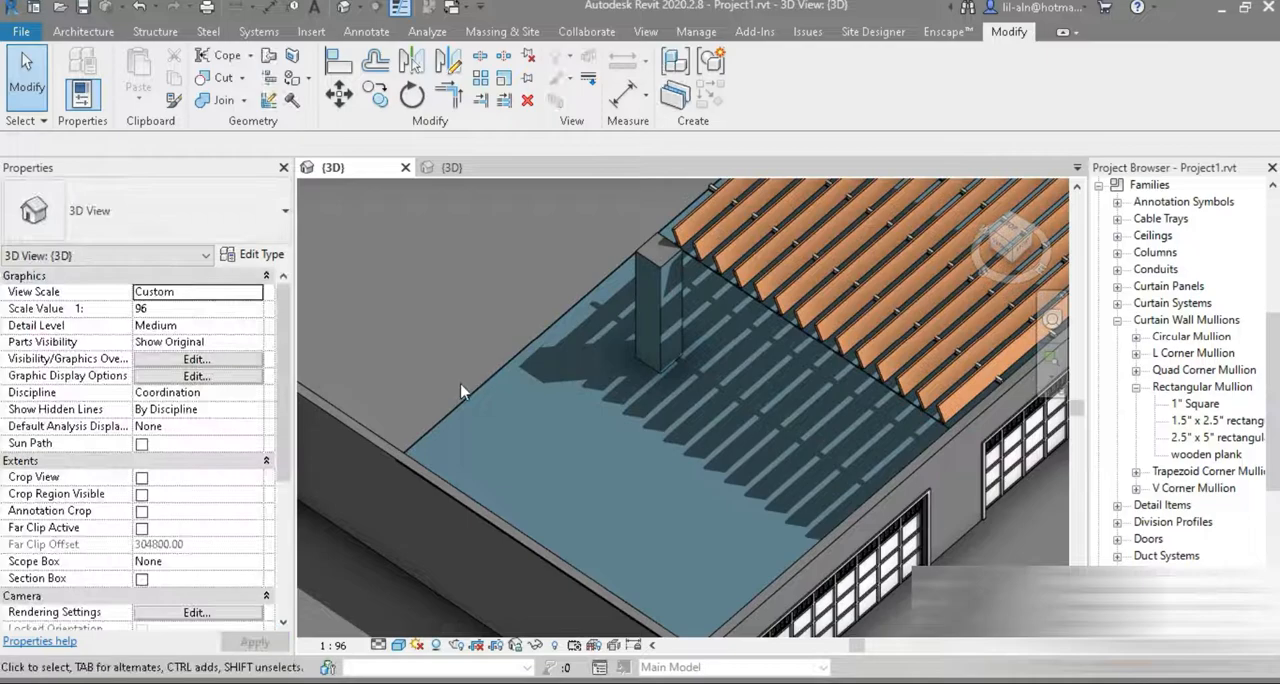
- Edit the sloped glazing roof type, setting Grid 1 Layout to Fixed Distance with 1000 spacing
{"action": "left_click", "coordinate": [459, 398]}
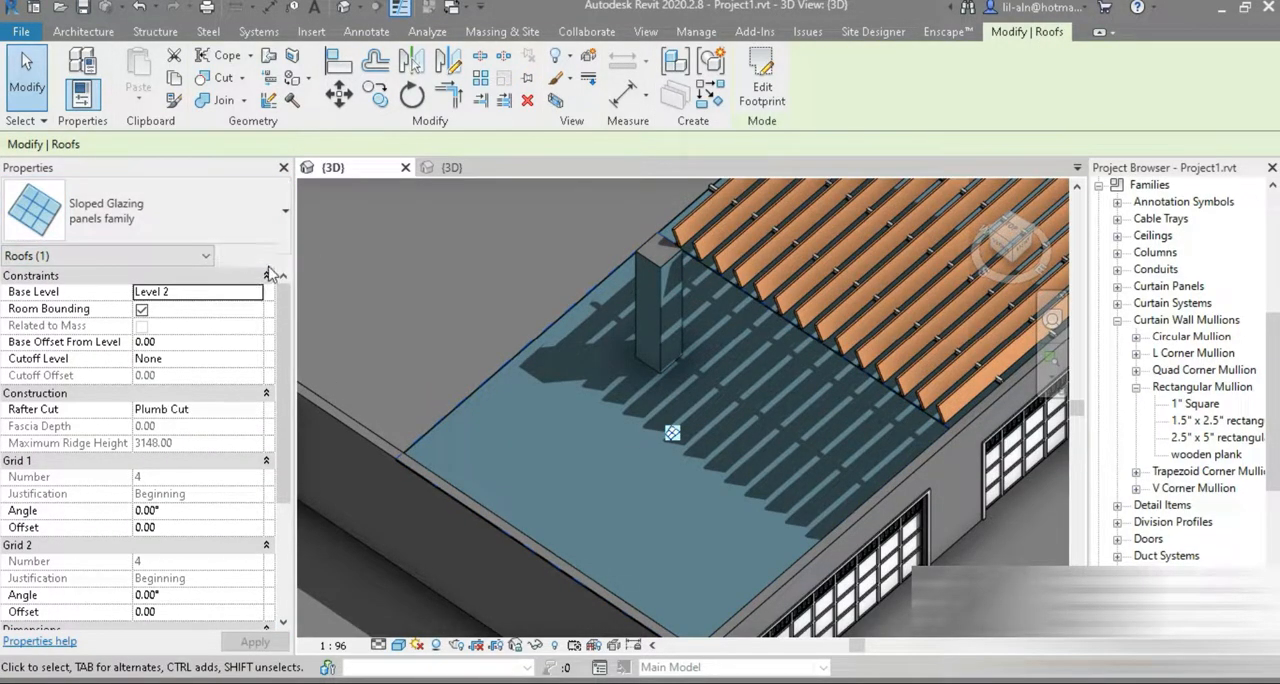
{"action": "left_click", "coordinate": [262, 255]}
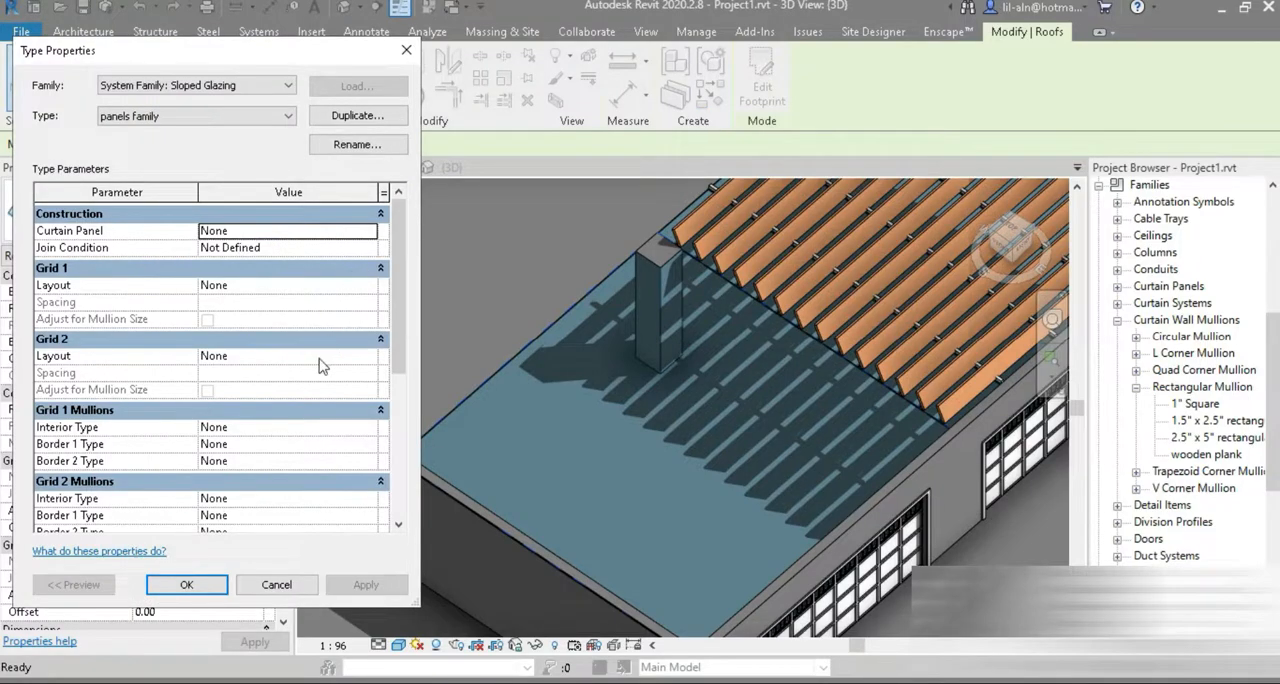
{"action": "left_click", "coordinate": [367, 289]}
{"action": "left_click", "coordinate": [369, 286]}
{"action": "left_click", "coordinate": [248, 320]}
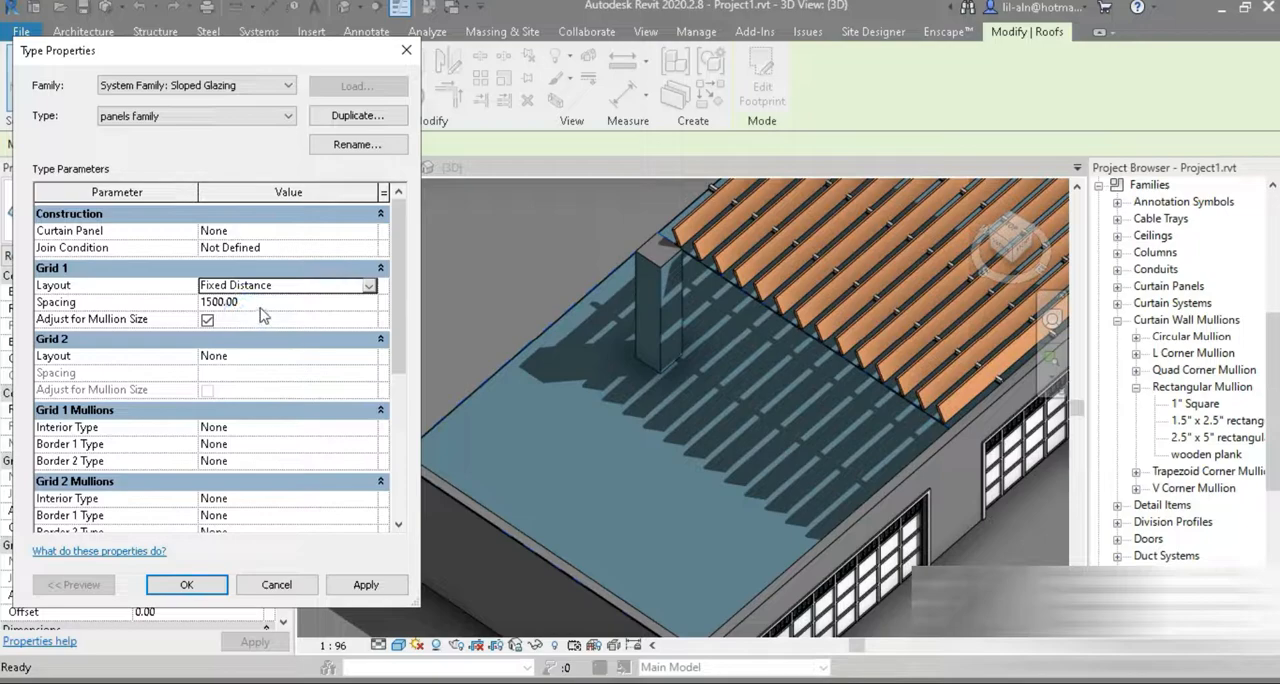
{"action": "left_click", "coordinate": [362, 584]}
{"action": "left_click", "coordinate": [283, 303]}
{"action": "type", "text": "10"}
{"action": "left_click", "coordinate": [364, 585]}
- Set Grid 2 Layout to Fixed Distance with 1000 spacing
{"action": "left_click", "coordinate": [368, 356]}
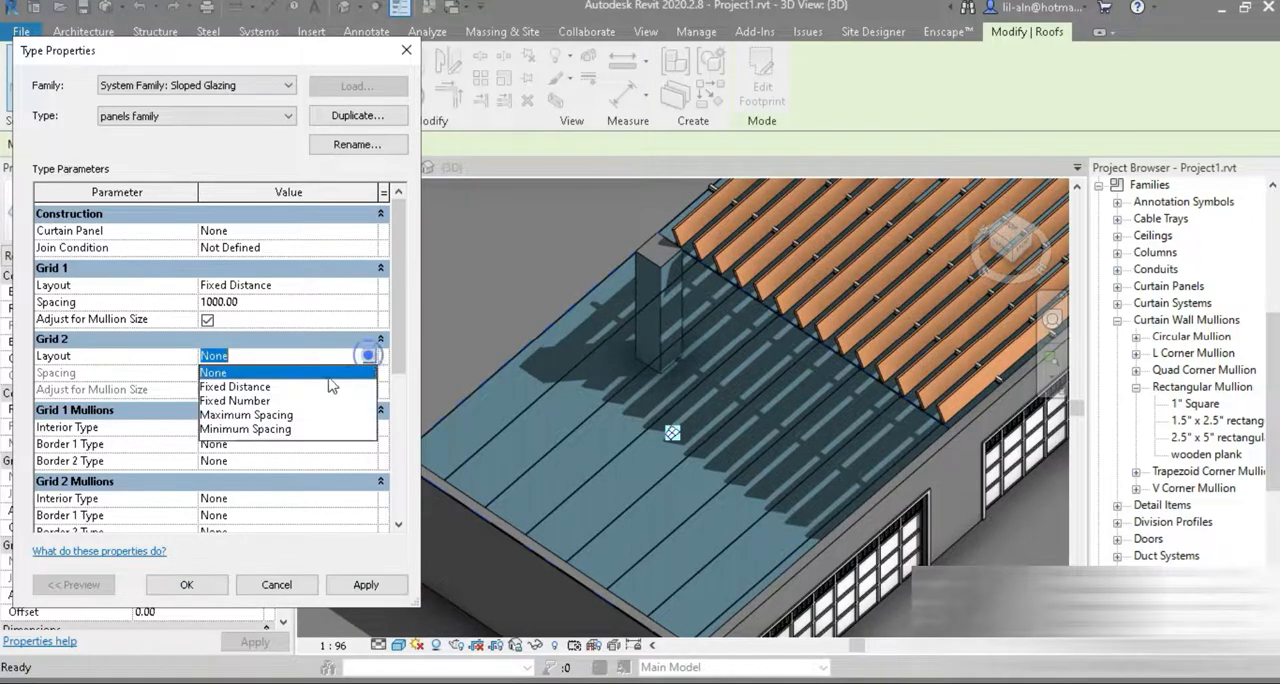
{"action": "left_click", "coordinate": [355, 380]}
{"action": "left_click", "coordinate": [271, 373]}
{"action": "type", "text": "1000"}
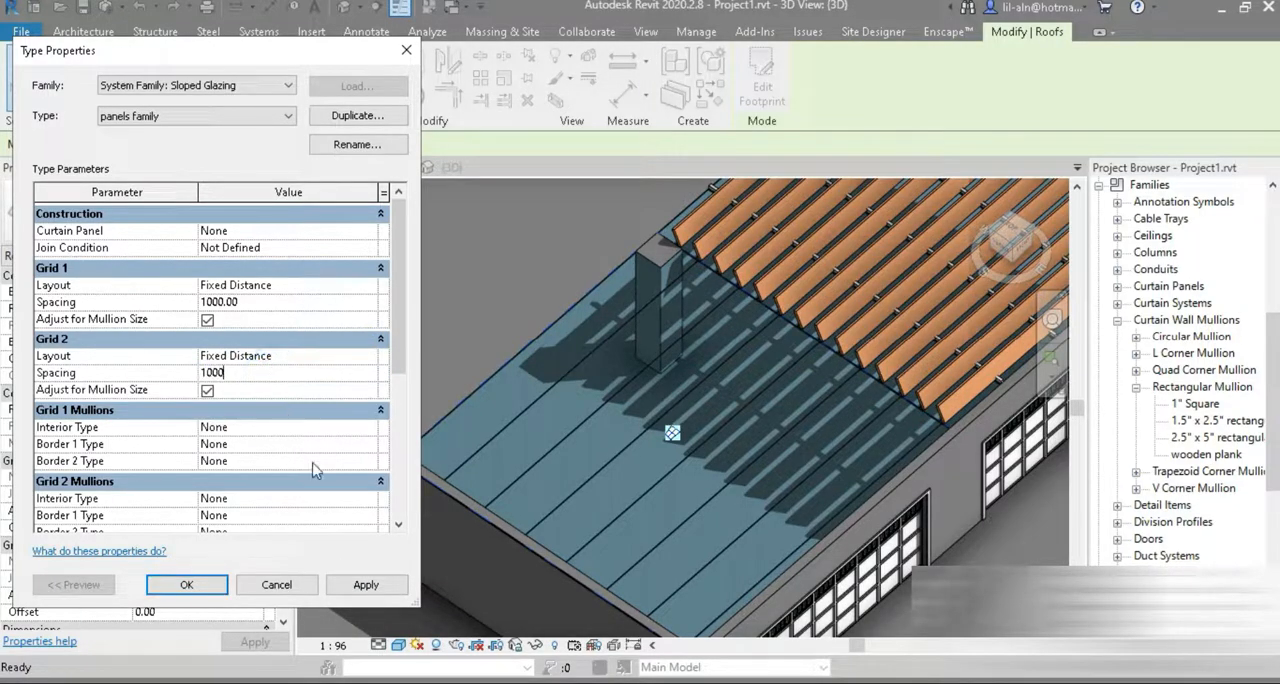
{"action": "left_click", "coordinate": [358, 585]}
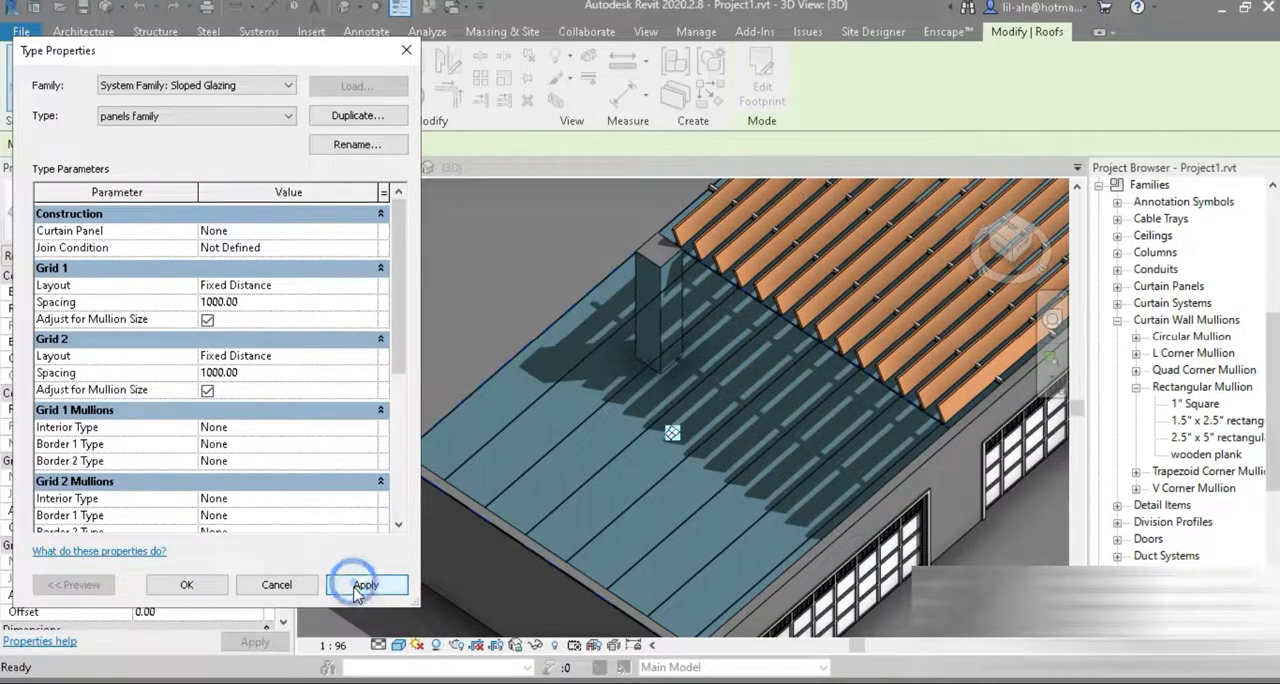
- Set the roof type's Curtain Panel to Family1 : Family1 and confirm
{"action": "left_click", "coordinate": [368, 231]}
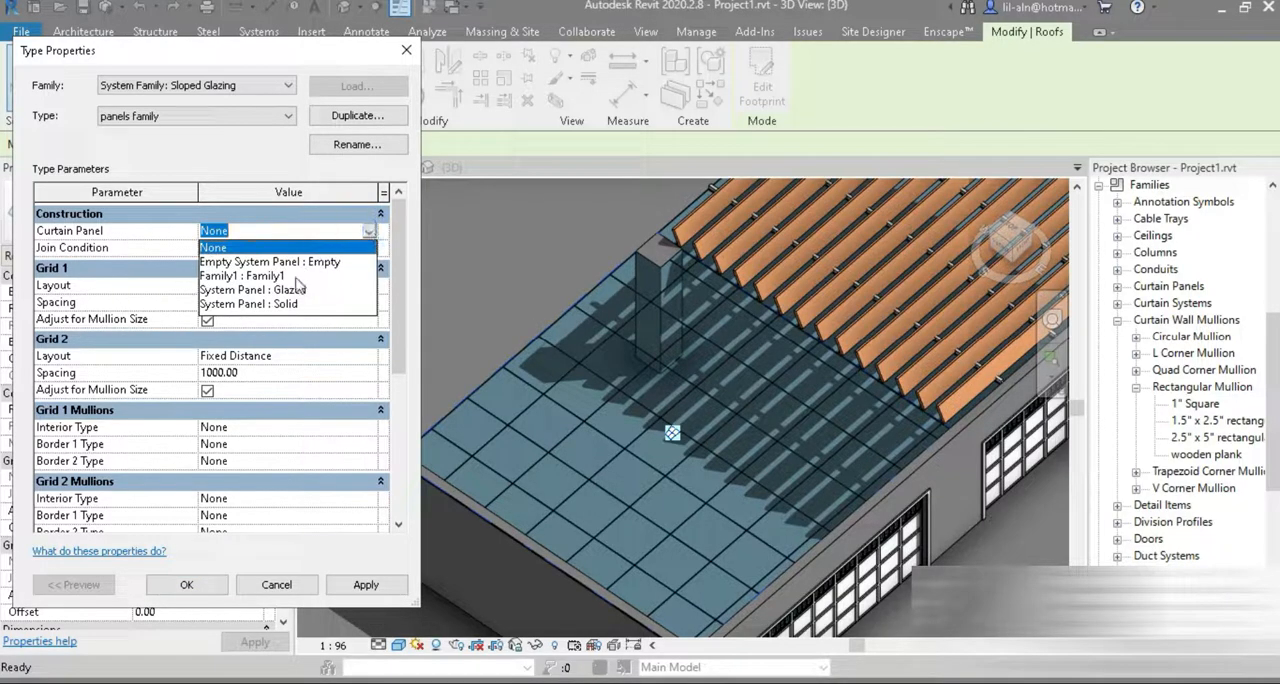
{"action": "left_click", "coordinate": [258, 277]}
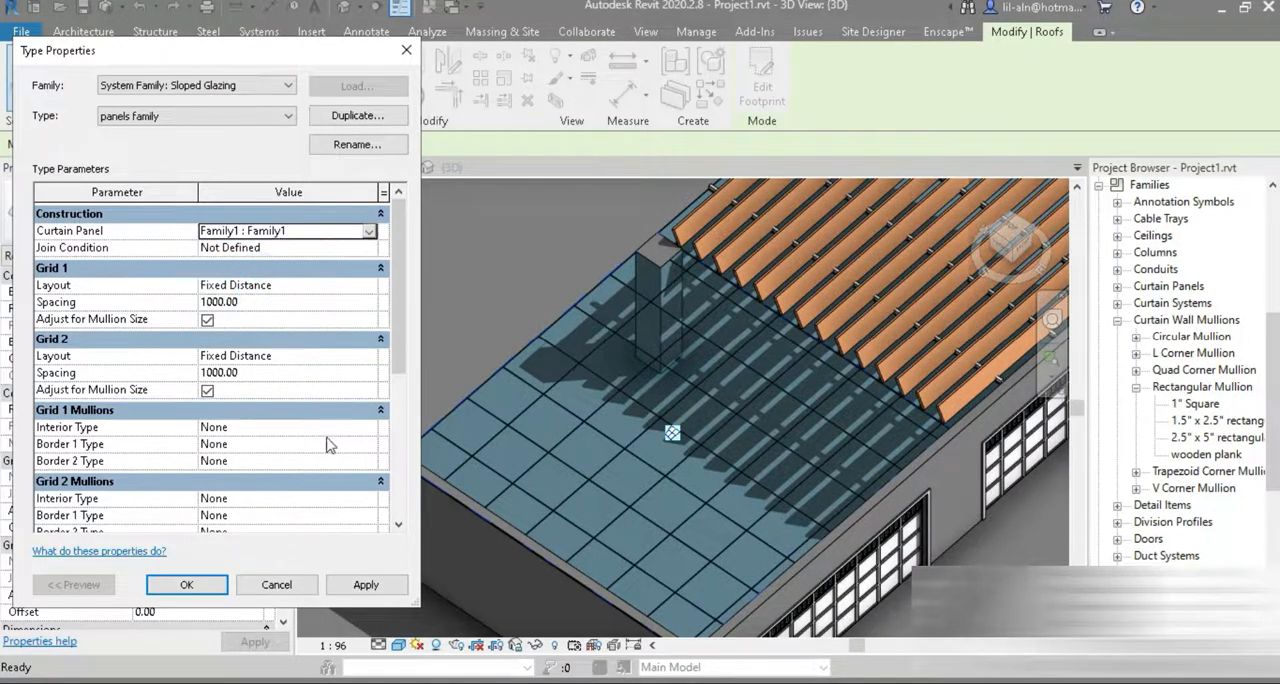
{"action": "left_click", "coordinate": [364, 587]}
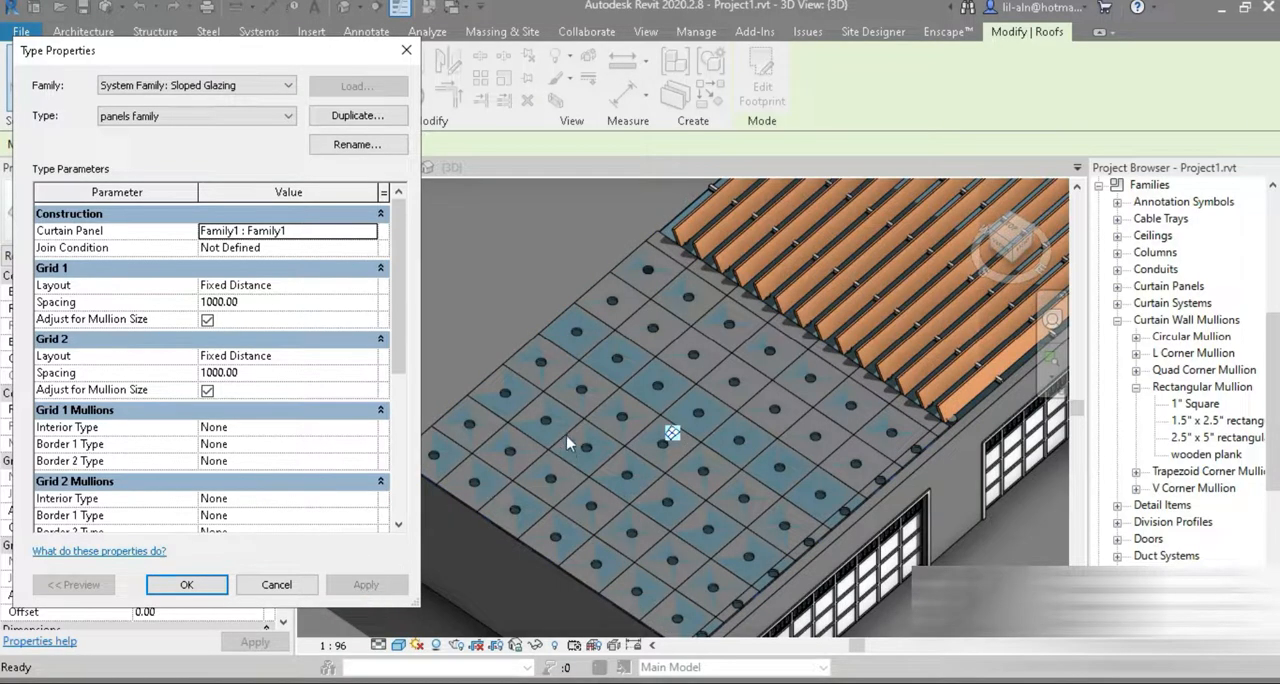
{"action": "left_click", "coordinate": [186, 585]}
- Select one curtain panel on the roof and set its dia of circle to 400
{"action": "scroll", "coordinate": [660, 480], "scroll_direction": "up", "scroll_amount": 3}
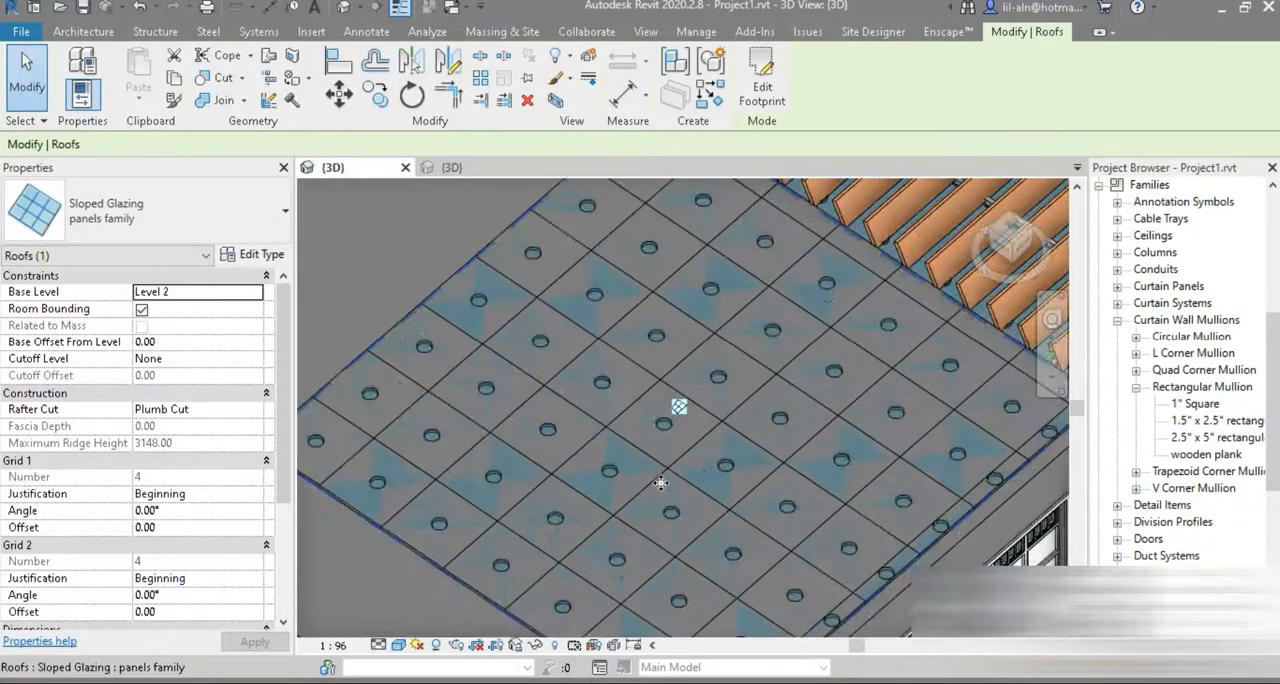
{"action": "middle_click_drag", "start_coordinate": [544, 434], "coordinate": [543, 389], "text": "shift"}
{"action": "left_click", "coordinate": [388, 333]}
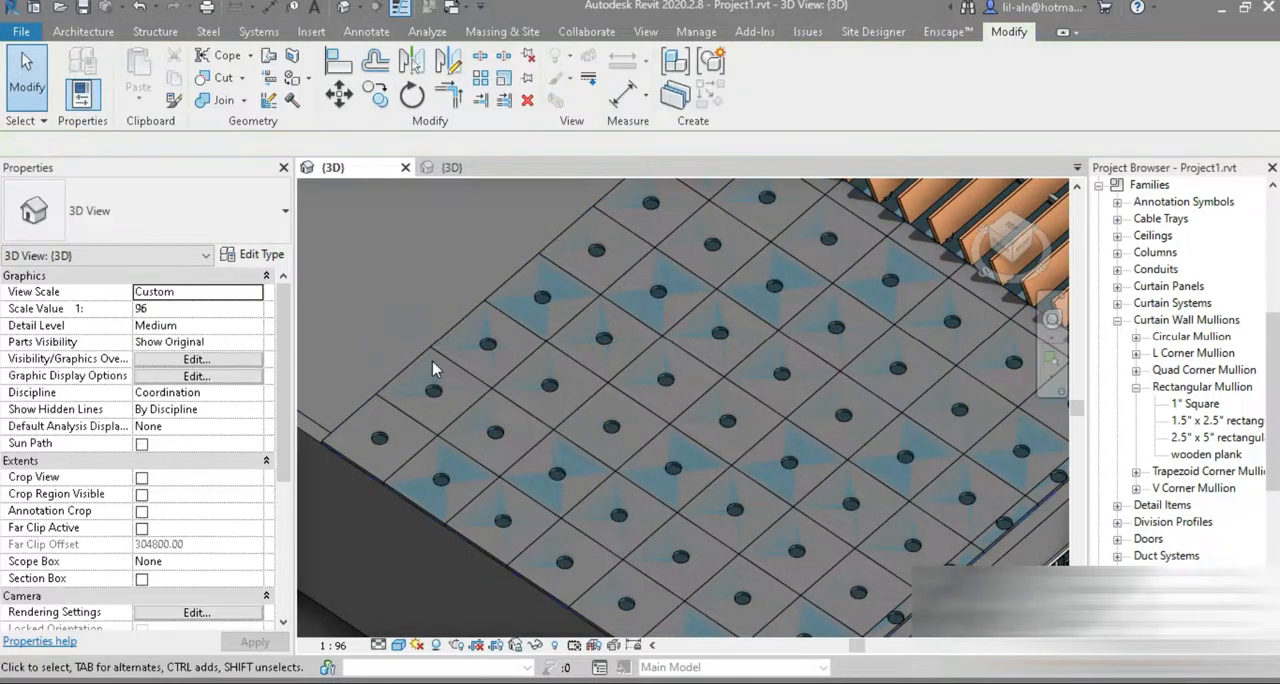
{"action": "key", "text": "Tab"}
{"action": "left_click", "coordinate": [446, 367]}
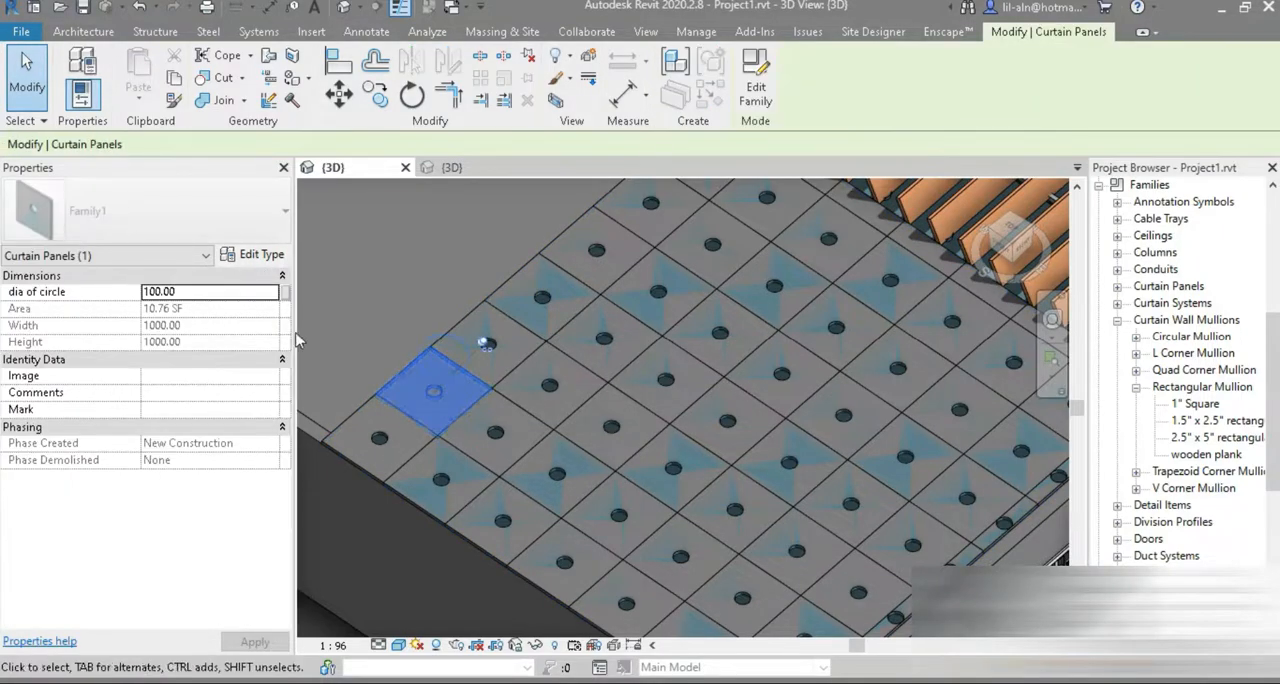
{"action": "left_click", "coordinate": [192, 293]}
{"action": "type", "text": "40"}
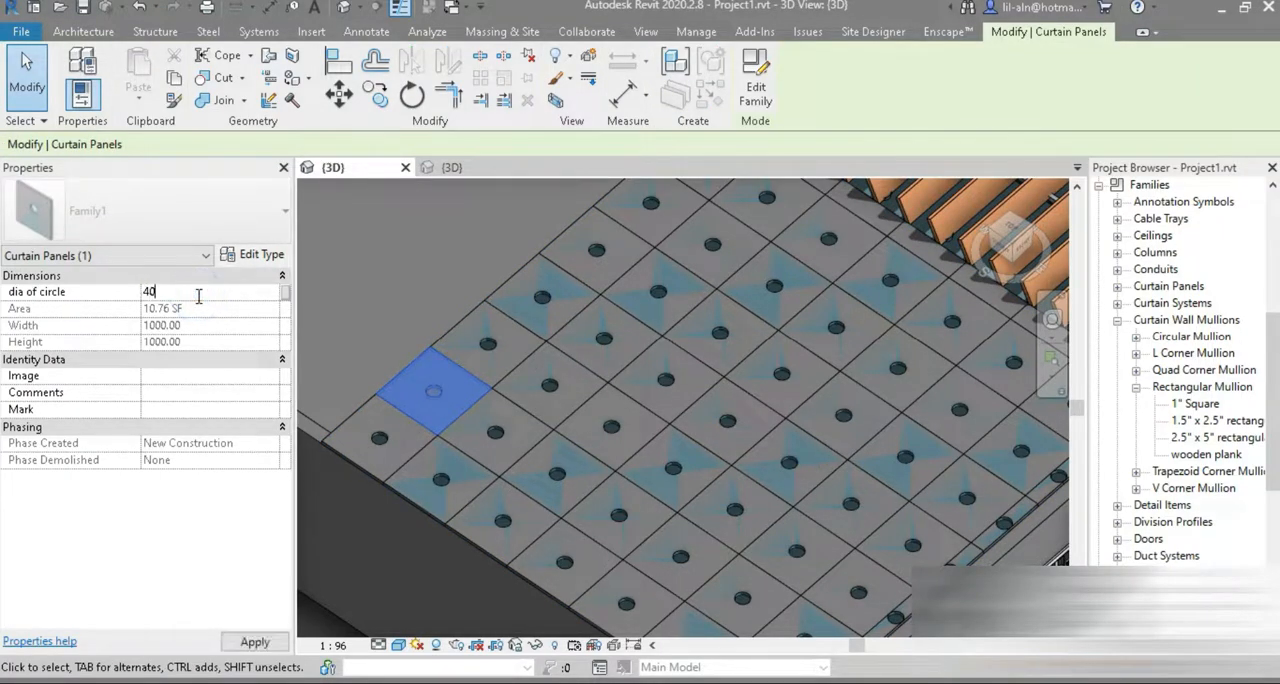
{"action": "type", "text": "0"}
{"action": "left_click", "coordinate": [254, 641]}
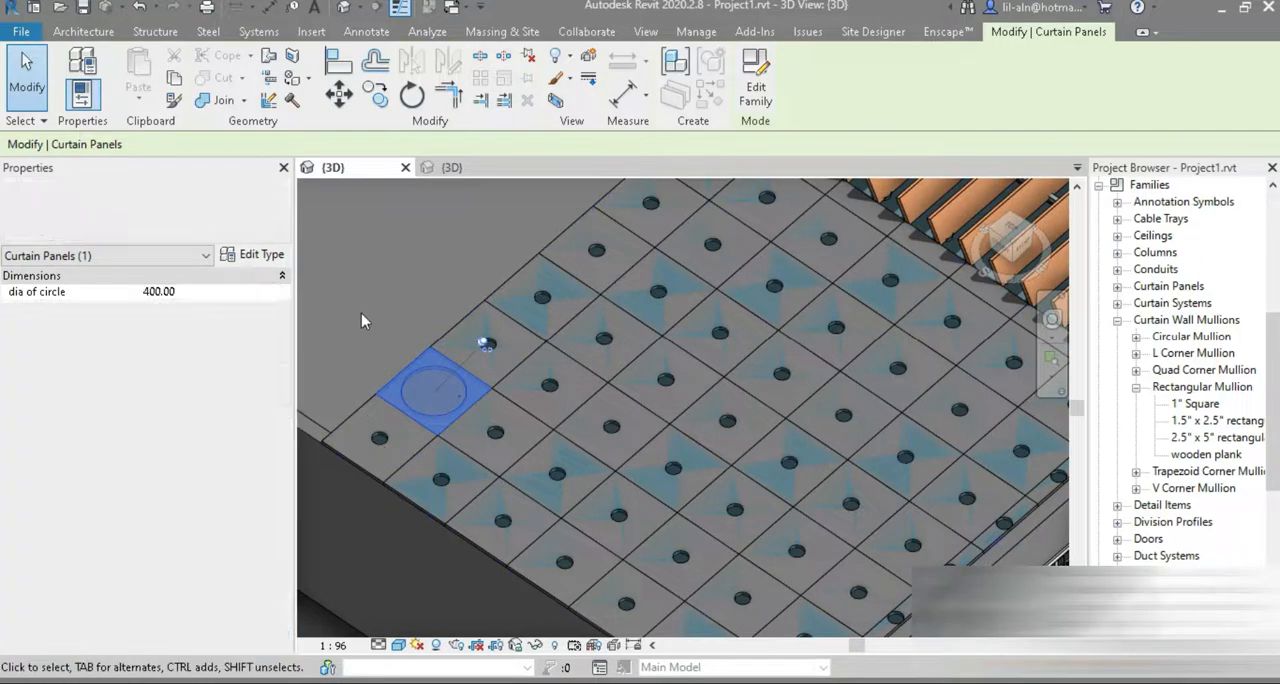
- Select another roof panel and set its dia of circle to 450
{"action": "left_click", "coordinate": [361, 313]}
{"action": "scroll", "coordinate": [639, 462], "scroll_direction": "down", "scroll_amount": 2}
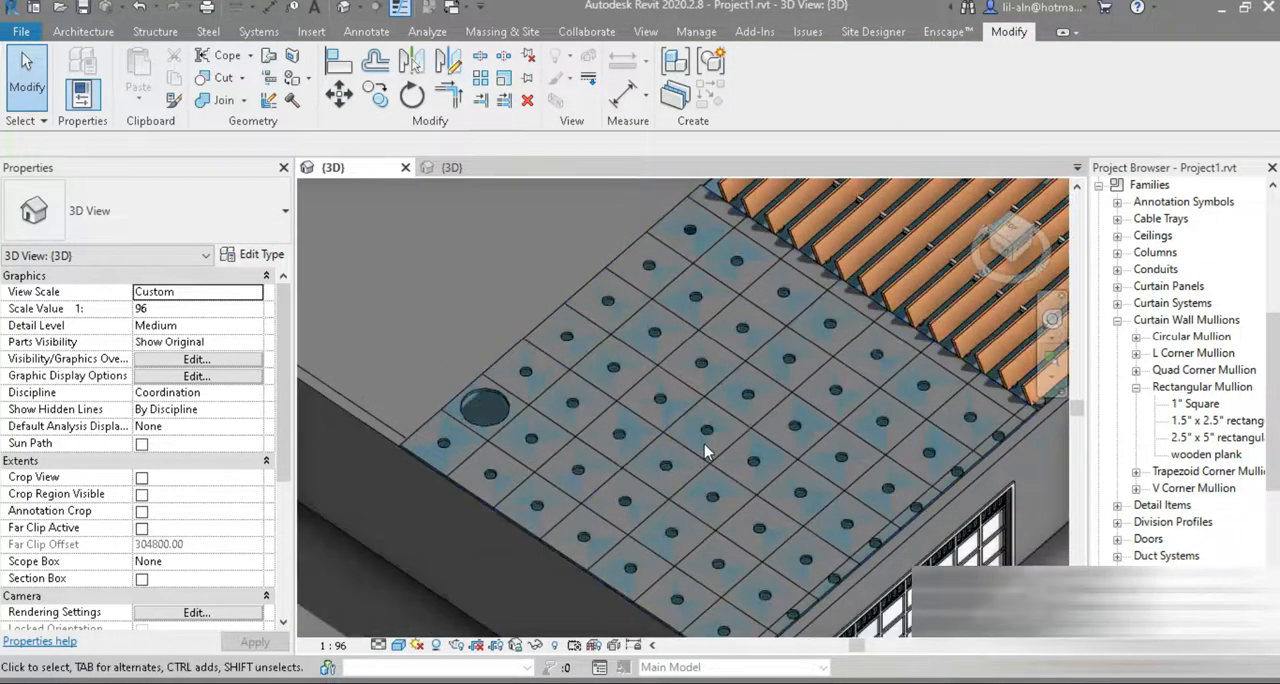
{"action": "scroll", "coordinate": [705, 447], "scroll_direction": "up", "scroll_amount": 1}
{"action": "left_click", "coordinate": [686, 388]}
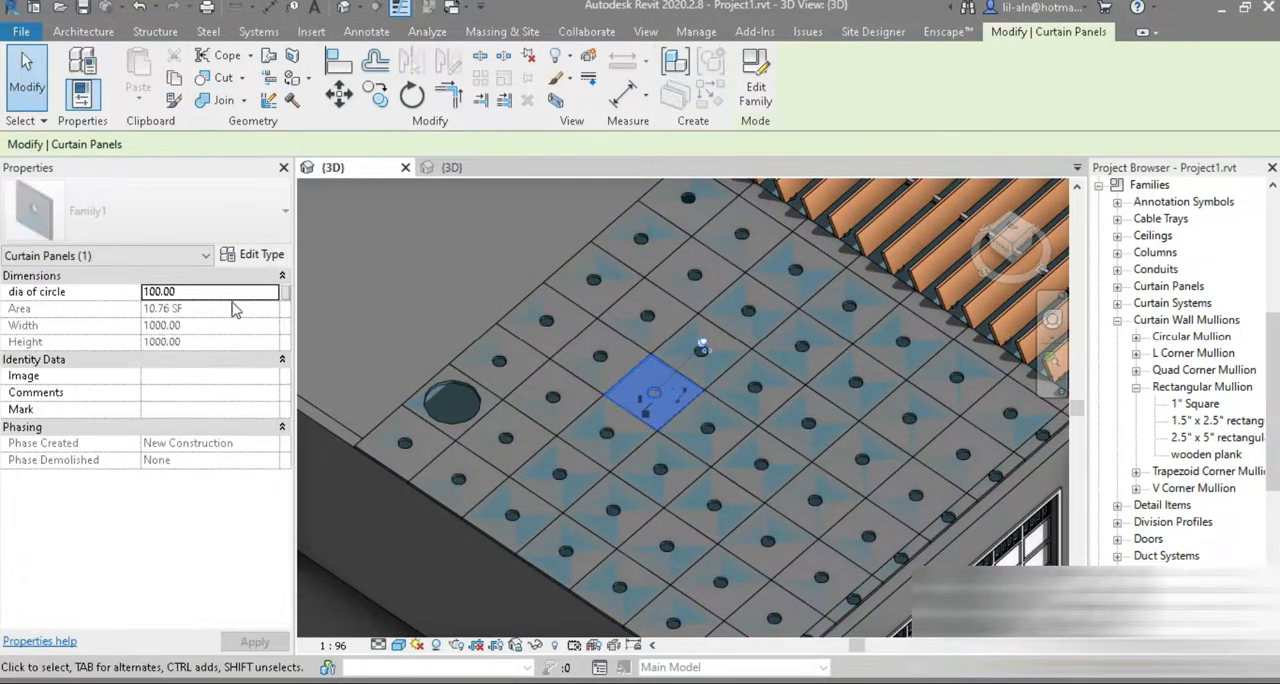
{"action": "left_click", "coordinate": [228, 295]}
{"action": "type", "text": "450"}
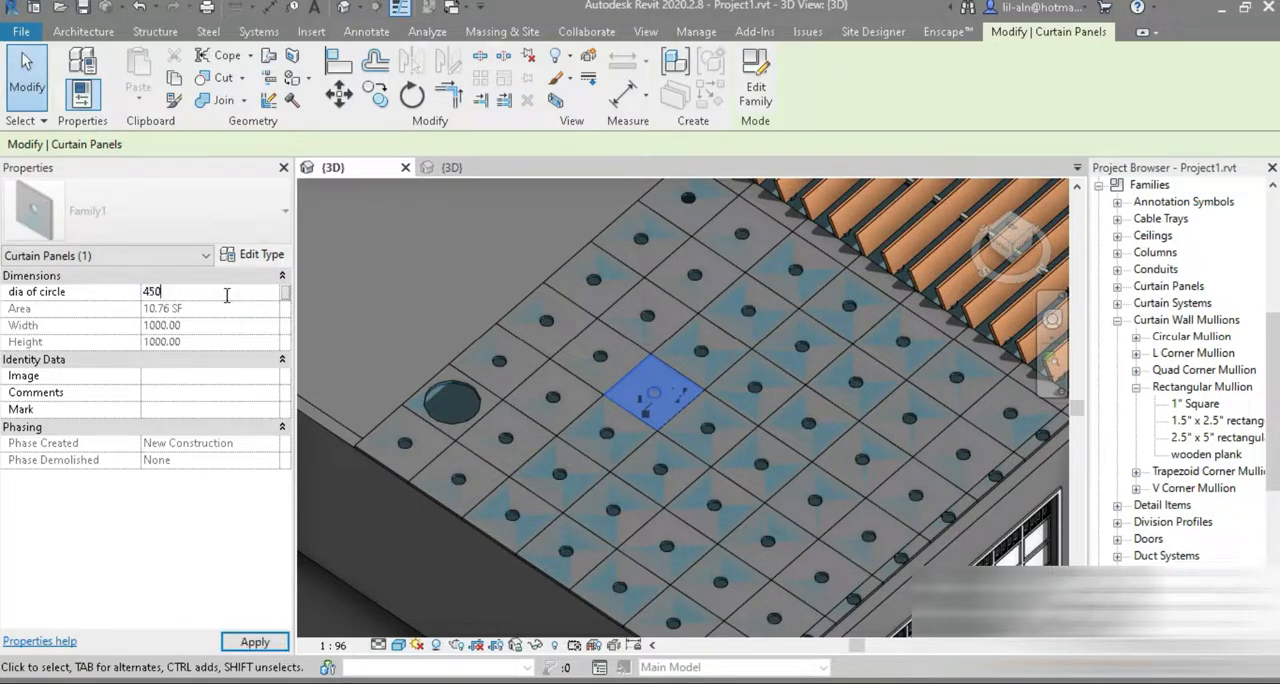
{"action": "left_click", "coordinate": [463, 313]}
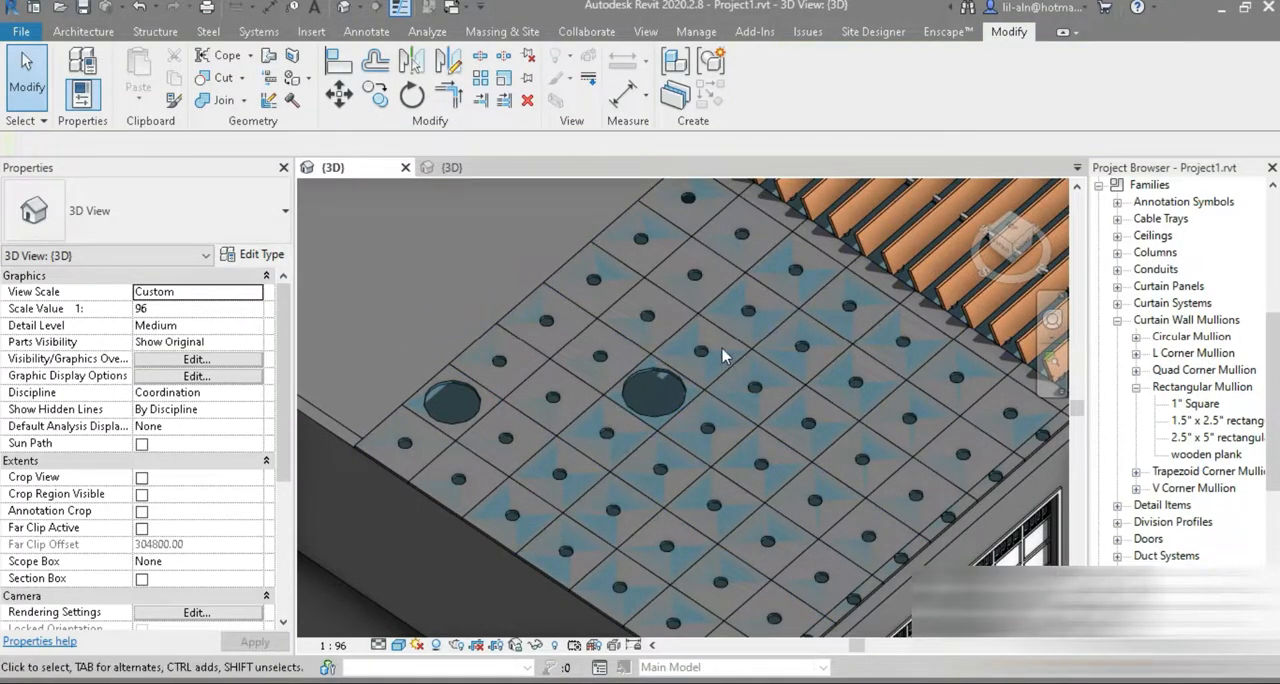
- Select a third roof panel and set its dia of circle to 250
{"action": "left_click", "coordinate": [776, 384]}
{"action": "left_click", "coordinate": [237, 292]}
{"action": "type", "text": "250"}
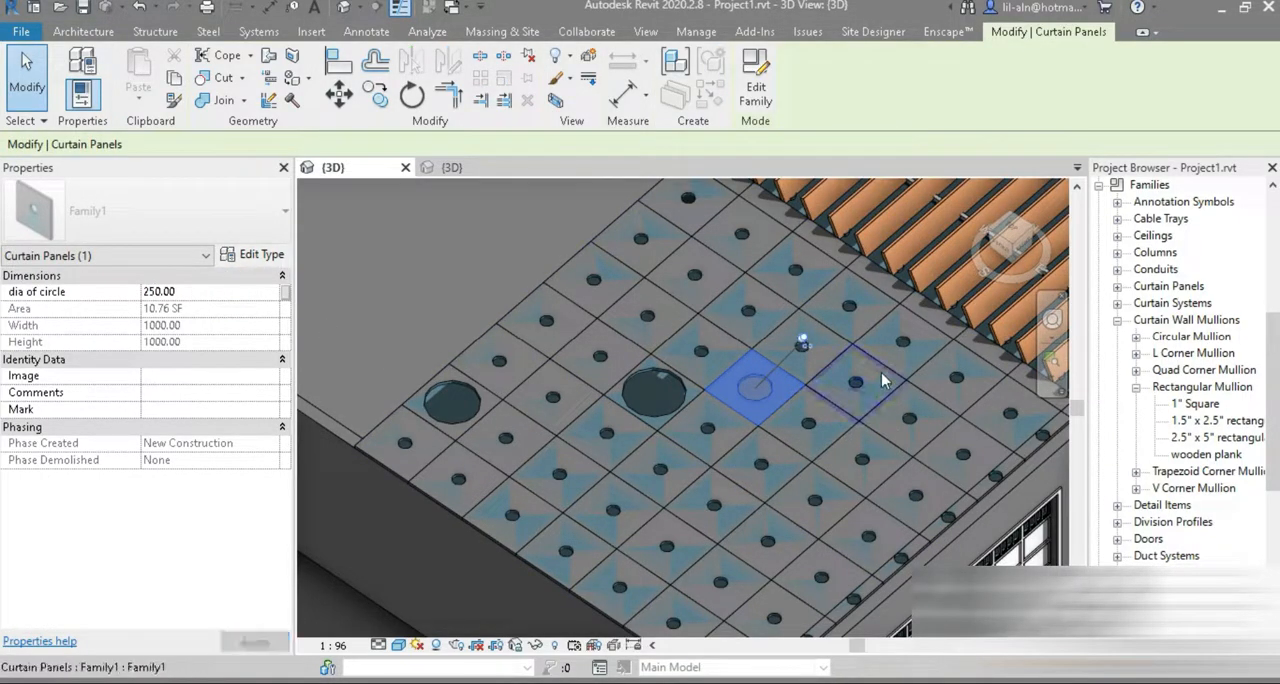
- Select another roof panel and set its dia of circle to 350
{"action": "left_click", "coordinate": [857, 381]}
{"action": "left_click", "coordinate": [210, 288]}
{"action": "left_click", "coordinate": [207, 282]}
{"action": "left_click", "coordinate": [207, 282]}
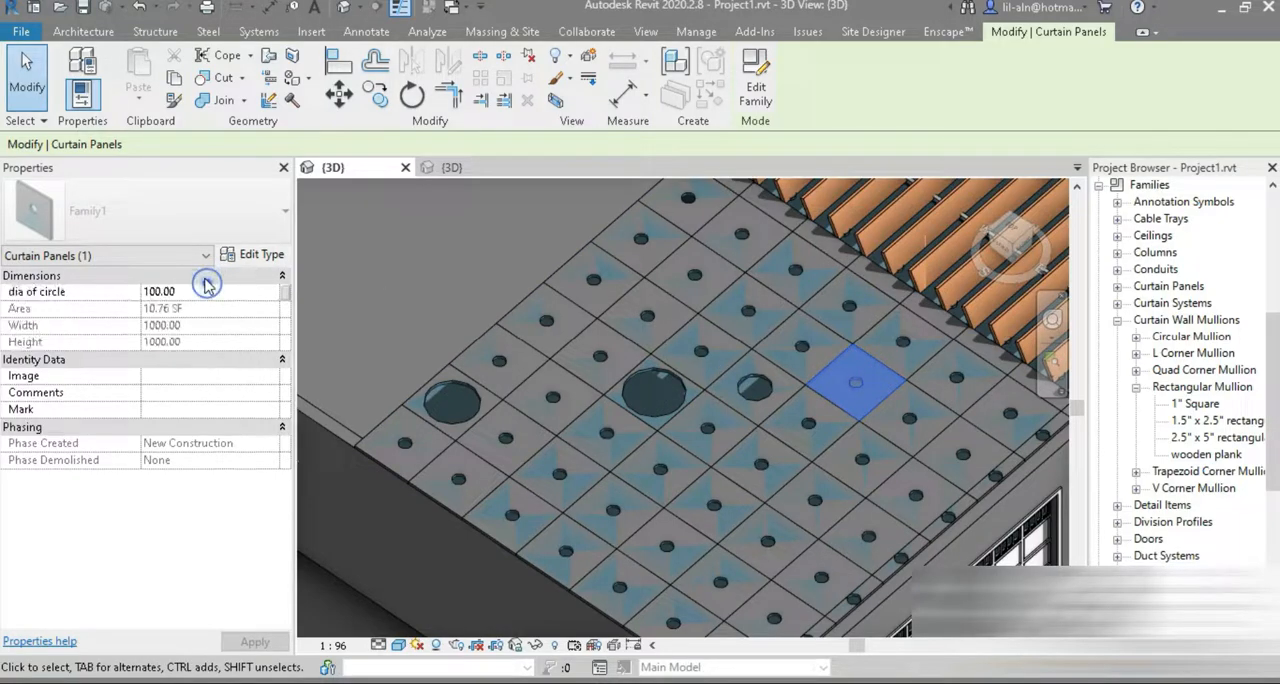
{"action": "left_click", "coordinate": [201, 291]}
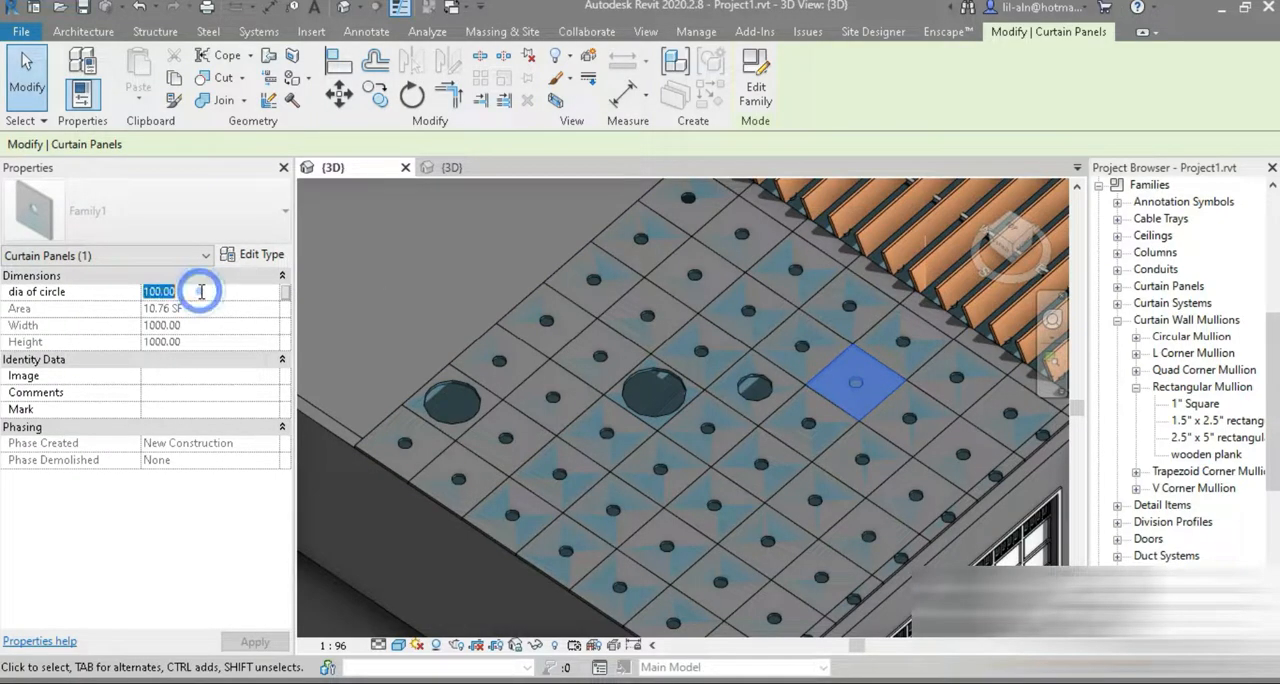
{"action": "type", "text": "35"}
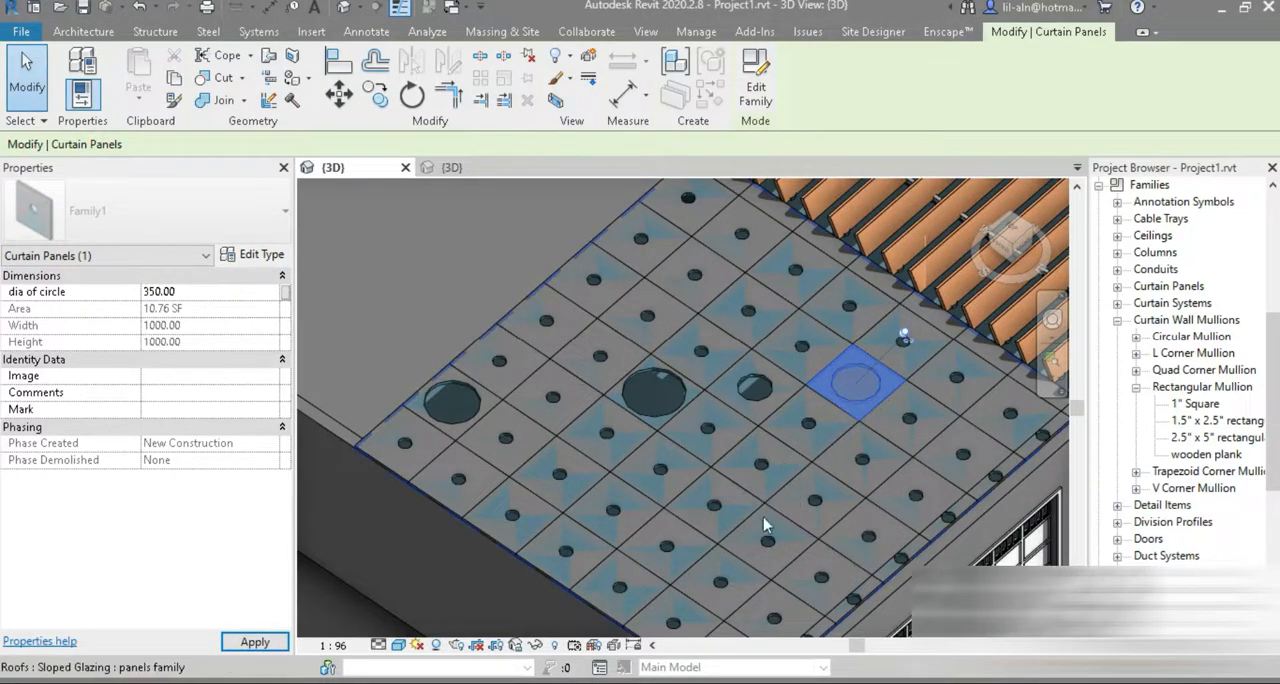
{"action": "mouse_move", "coordinate": [760, 510]}
{"action": "middle_mouse_down", "text": "shift"}
{"action": "mouse_move", "coordinate": [941, 405]}
{"action": "mouse_move", "coordinate": [780, 525]}
{"action": "mouse_move", "coordinate": [777, 580]}
{"action": "middle_mouse_up", "text": "shift"}
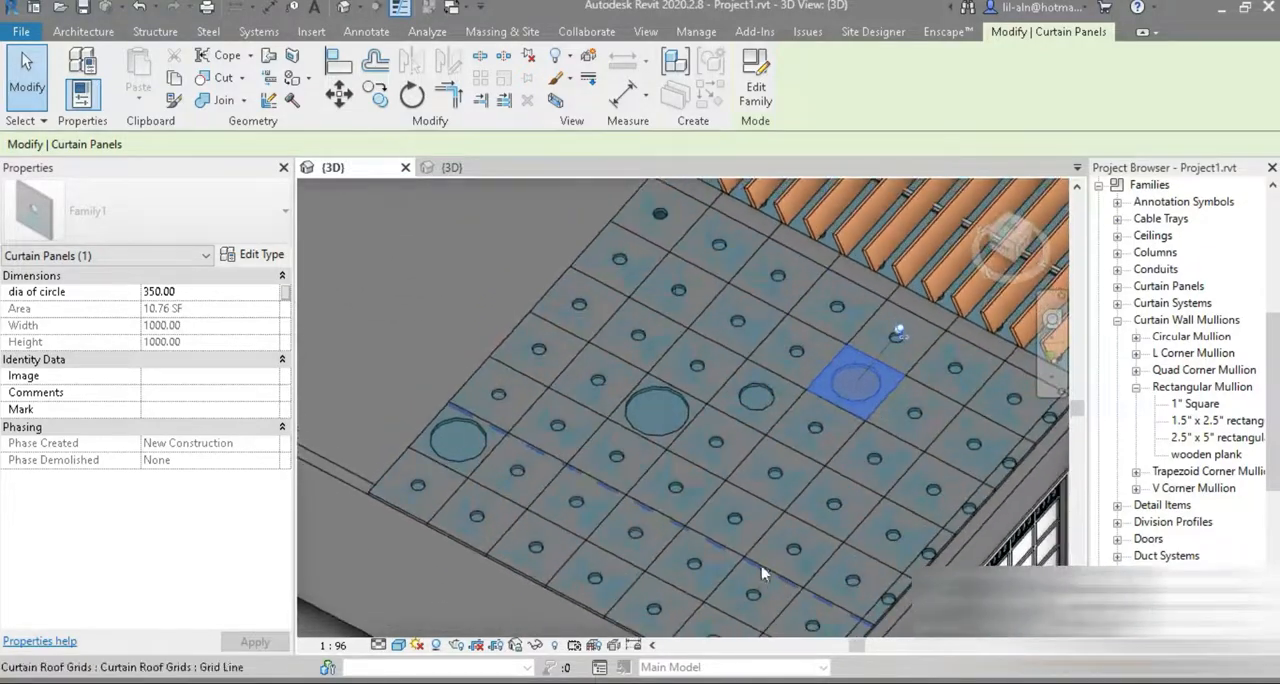
{"action": "scroll", "coordinate": [690, 441], "scroll_direction": "down", "scroll_amount": 2}
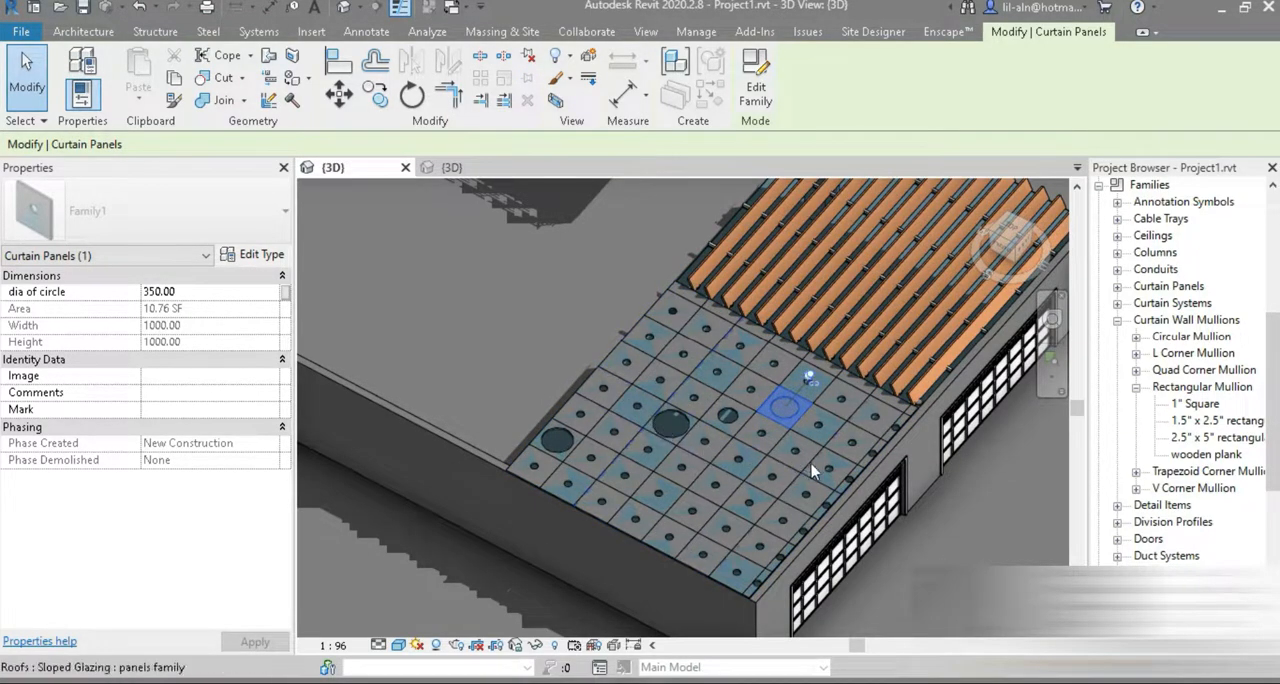
{"action": "key", "text": "Escape"}
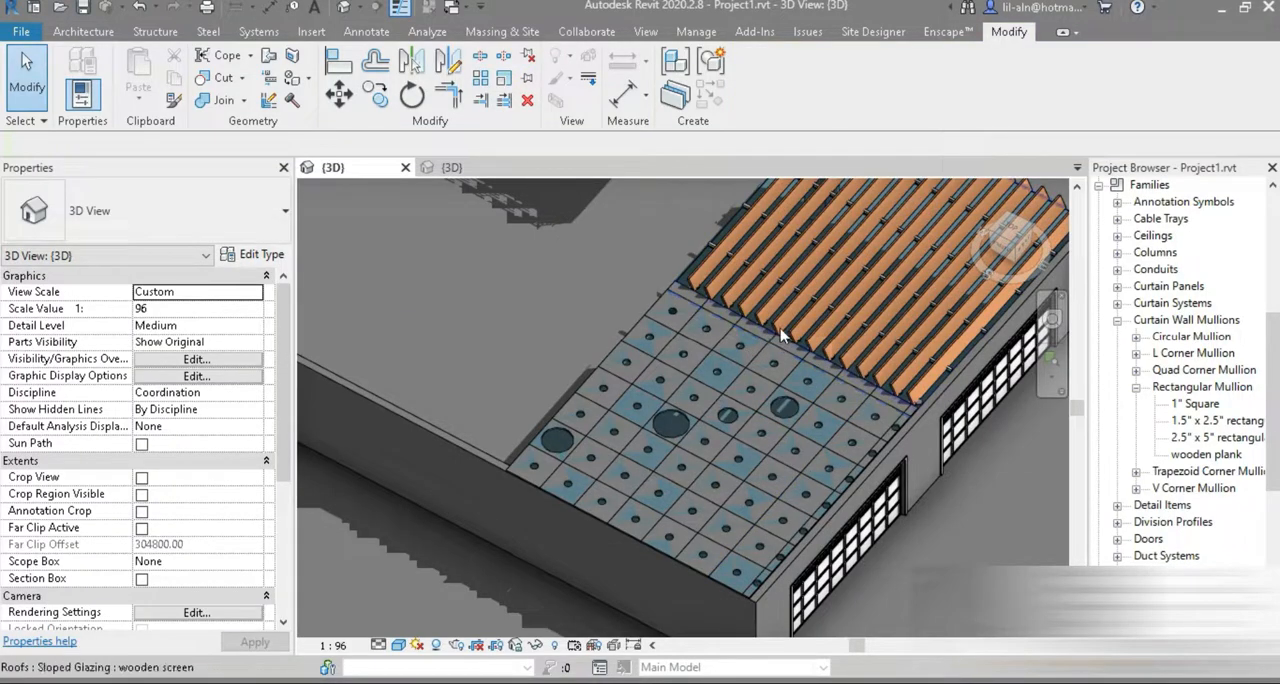
- Select a panel near the roof's lower edge and set its dia of circle to 10
{"action": "scroll", "coordinate": [710, 505], "scroll_direction": "up", "scroll_amount": 3}
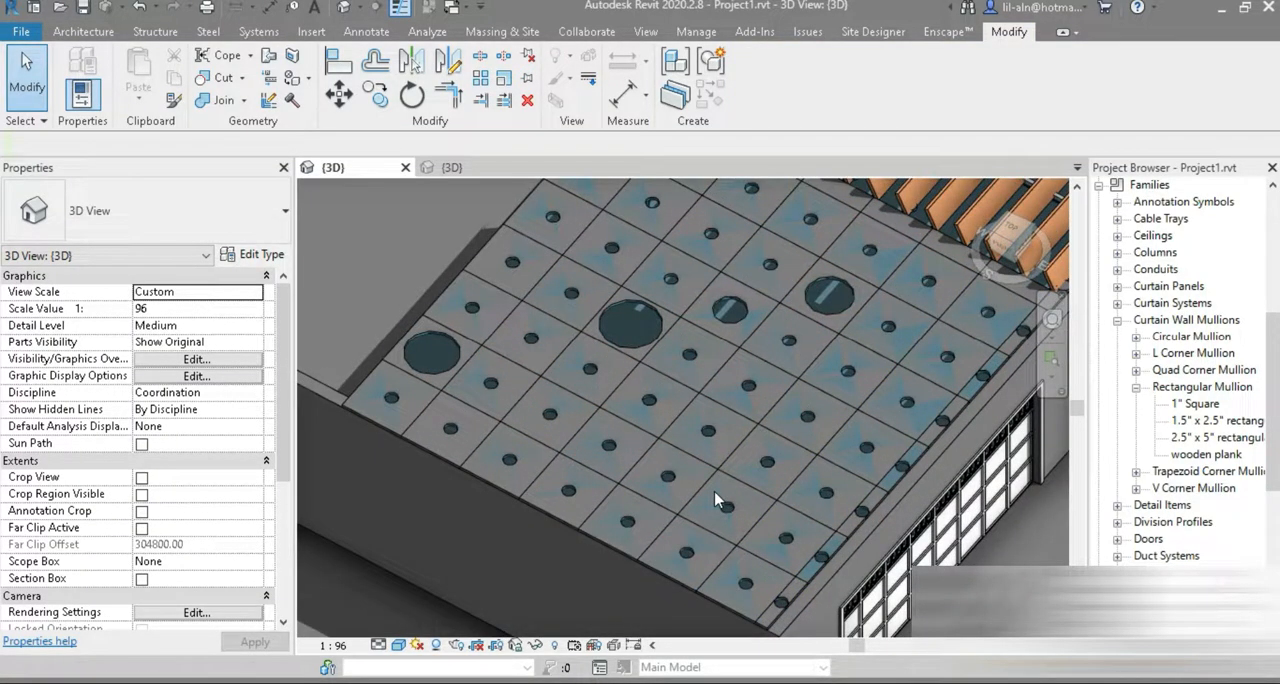
{"action": "key", "text": "Tab"}
{"action": "left_click", "coordinate": [705, 486]}
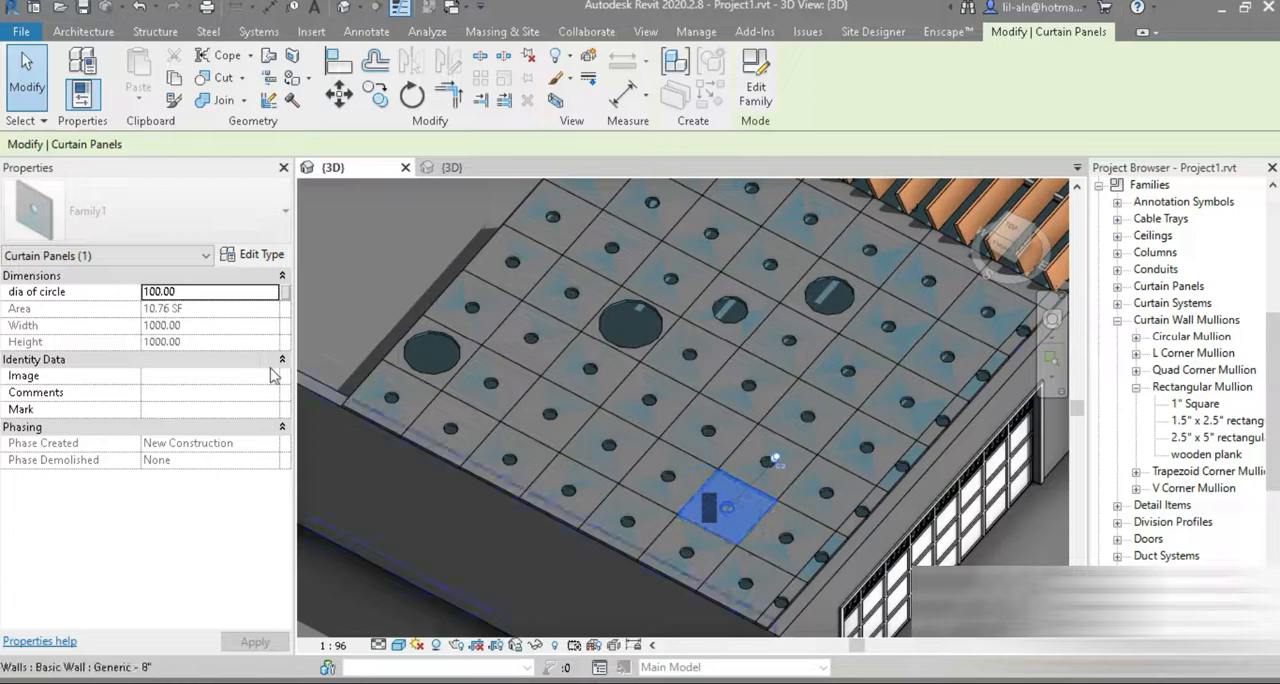
{"action": "left_click", "coordinate": [220, 291]}
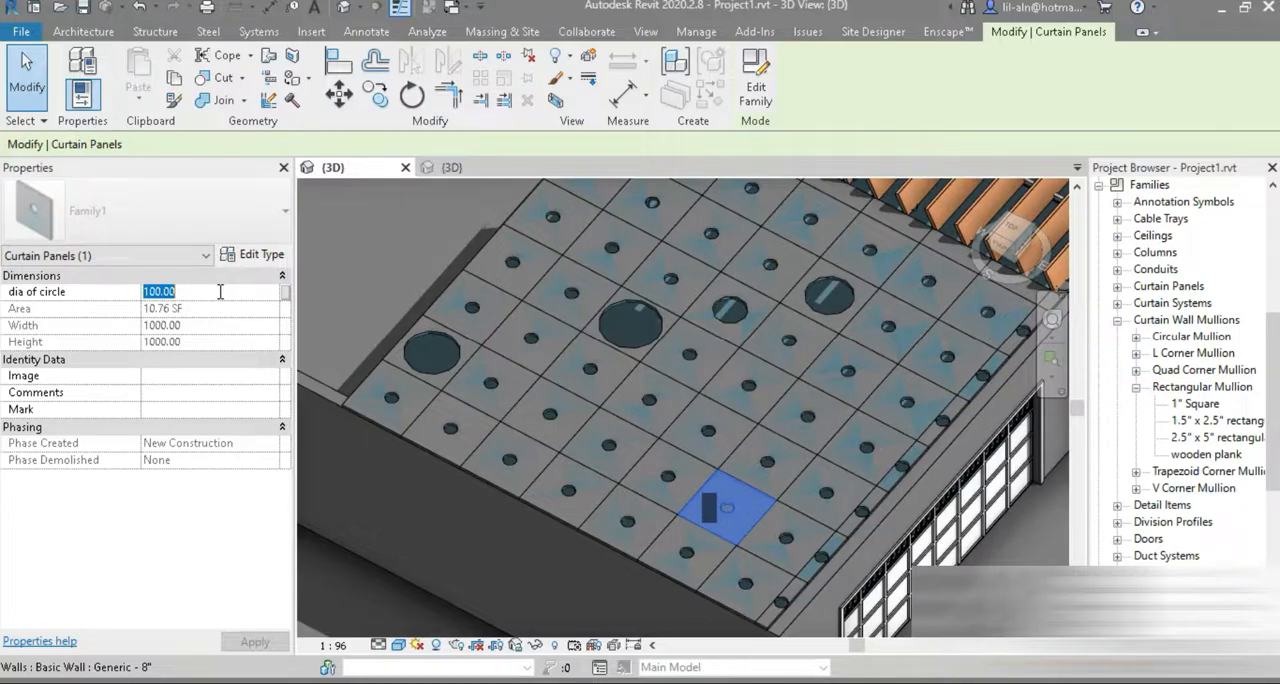
{"action": "type", "text": "10"}
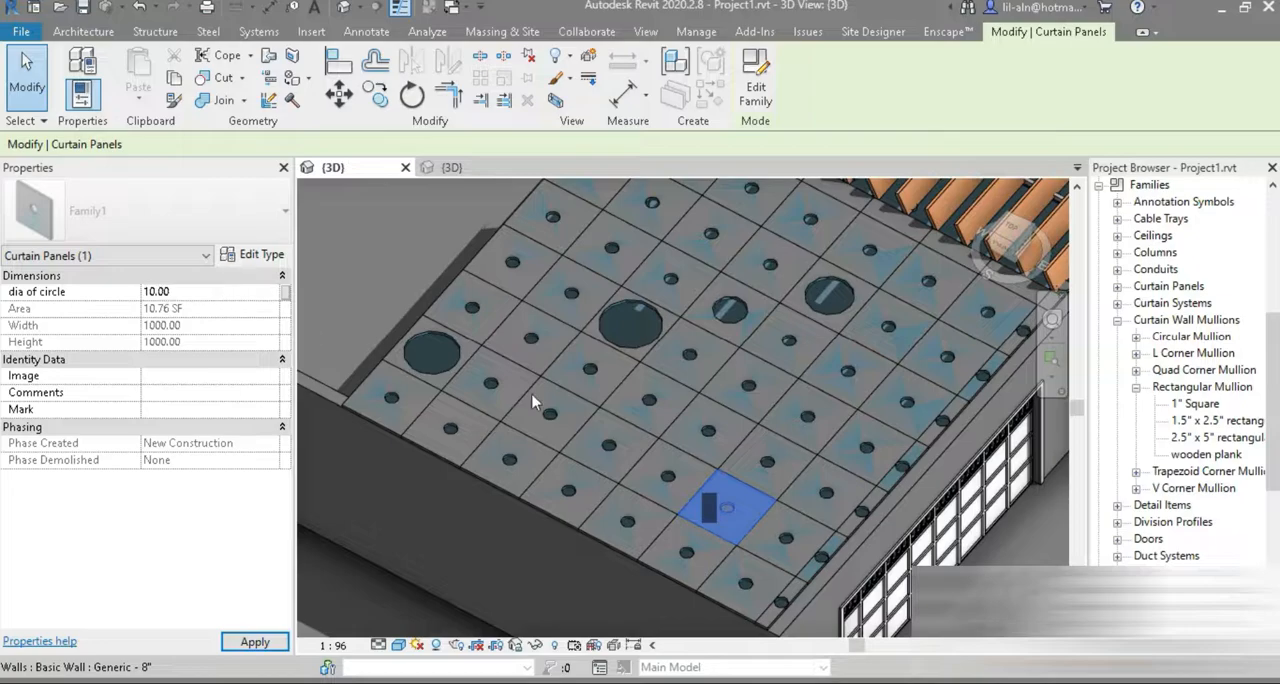
- Zoom in to inspect the small opening in that roof panel
{"action": "scroll", "coordinate": [755, 527], "scroll_direction": "up", "scroll_amount": 2}
{"action": "scroll", "coordinate": [643, 465], "scroll_direction": "down", "scroll_amount": 5}
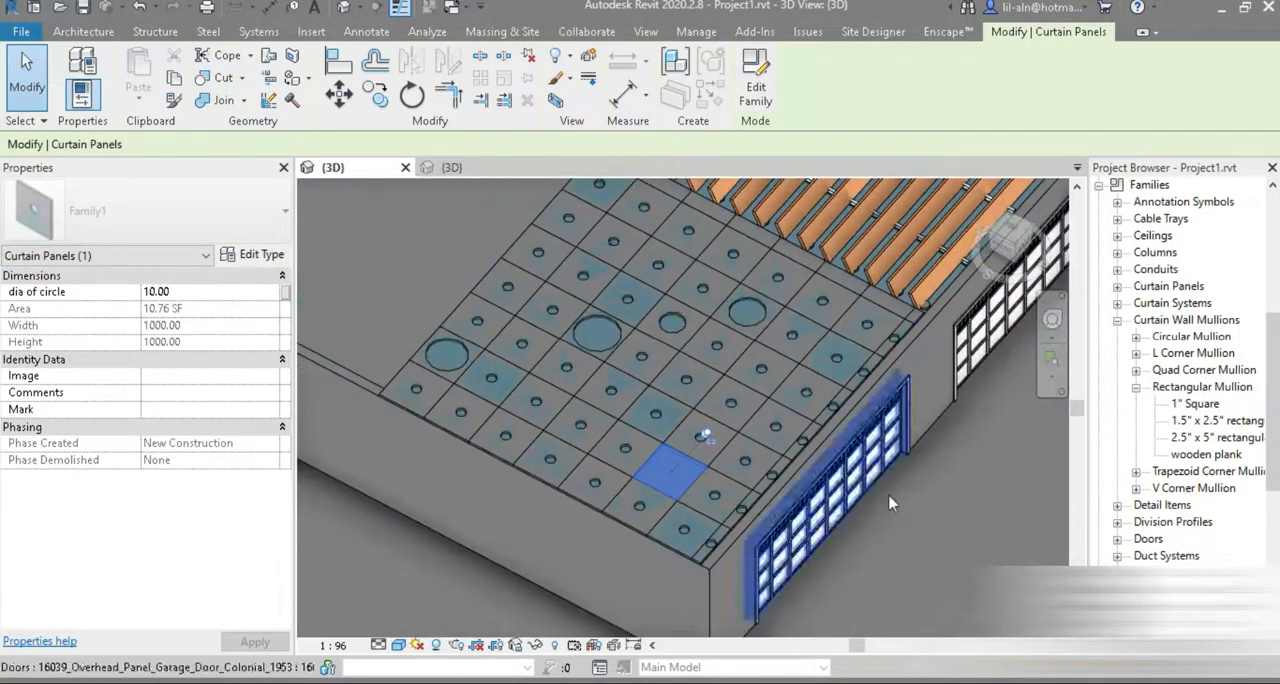
{"action": "key", "text": "Escape"}
{"action": "scroll", "coordinate": [783, 507], "scroll_direction": "up", "scroll_amount": 8}
{"action": "scroll", "coordinate": [776, 459], "scroll_direction": "down", "scroll_amount": 5}
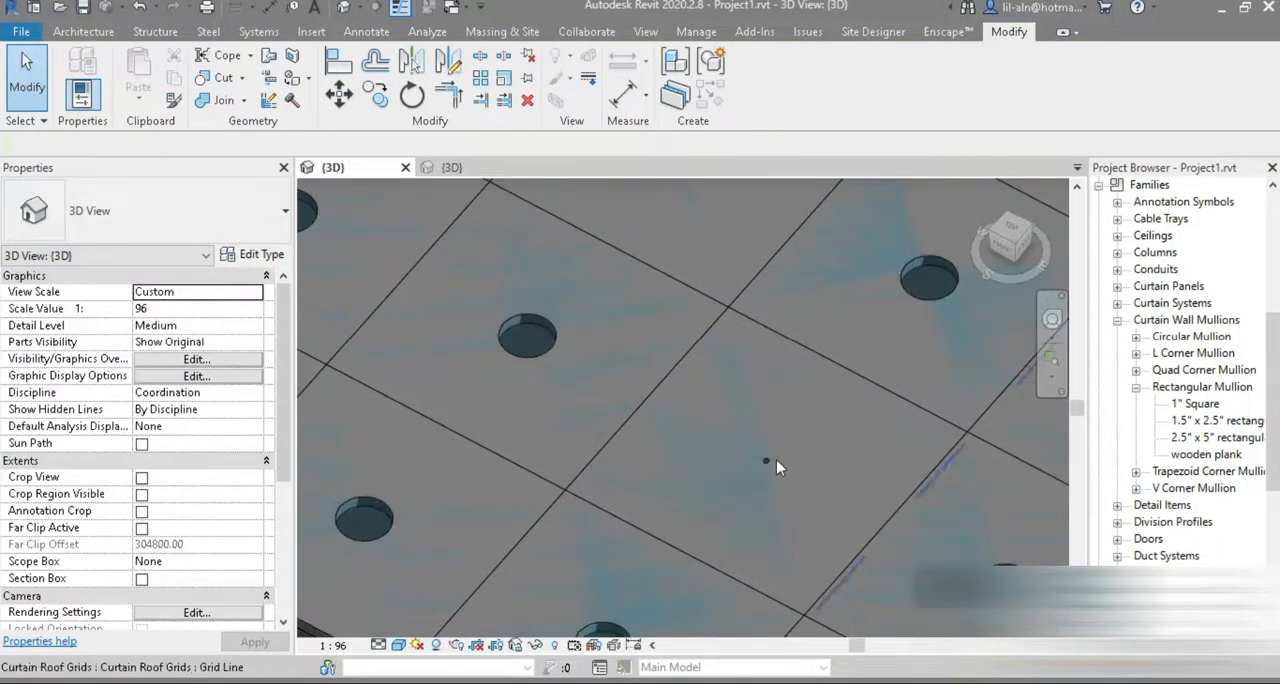
{"action": "scroll", "coordinate": [790, 473], "scroll_direction": "up", "scroll_amount": 5}
{"action": "scroll", "coordinate": [790, 473], "scroll_direction": "up", "scroll_amount": 3}
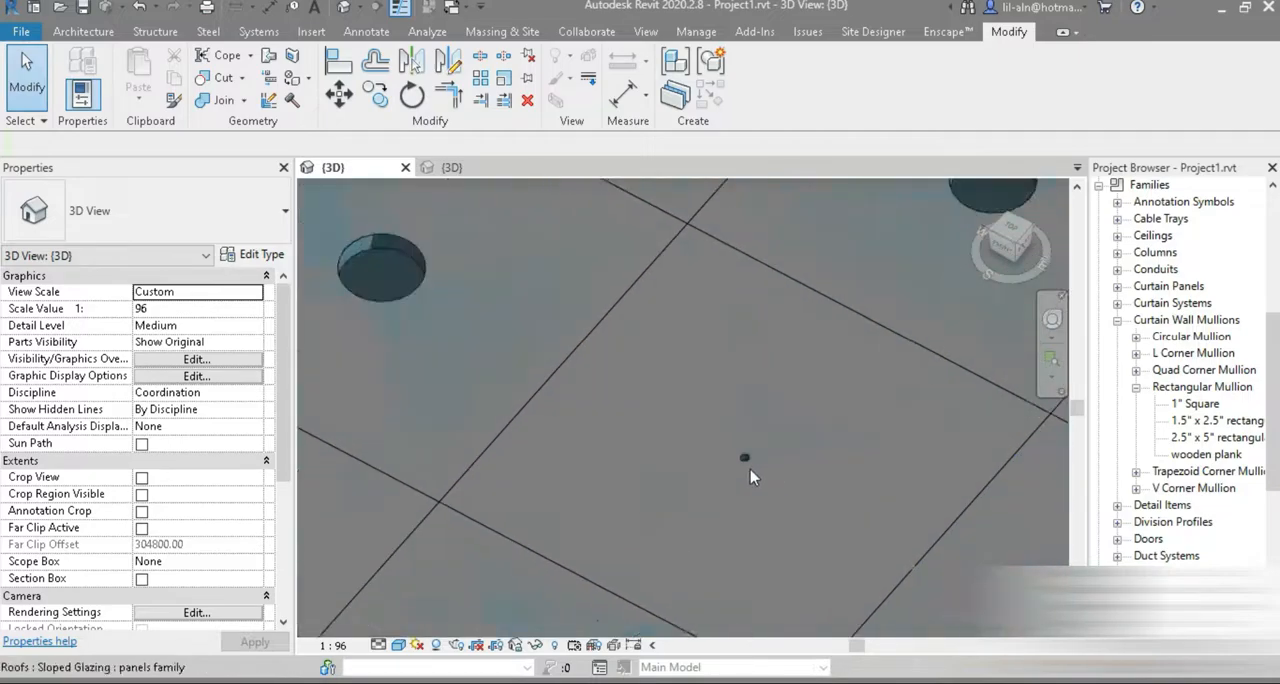
{"action": "scroll", "coordinate": [840, 463], "scroll_direction": "down", "scroll_amount": 5}
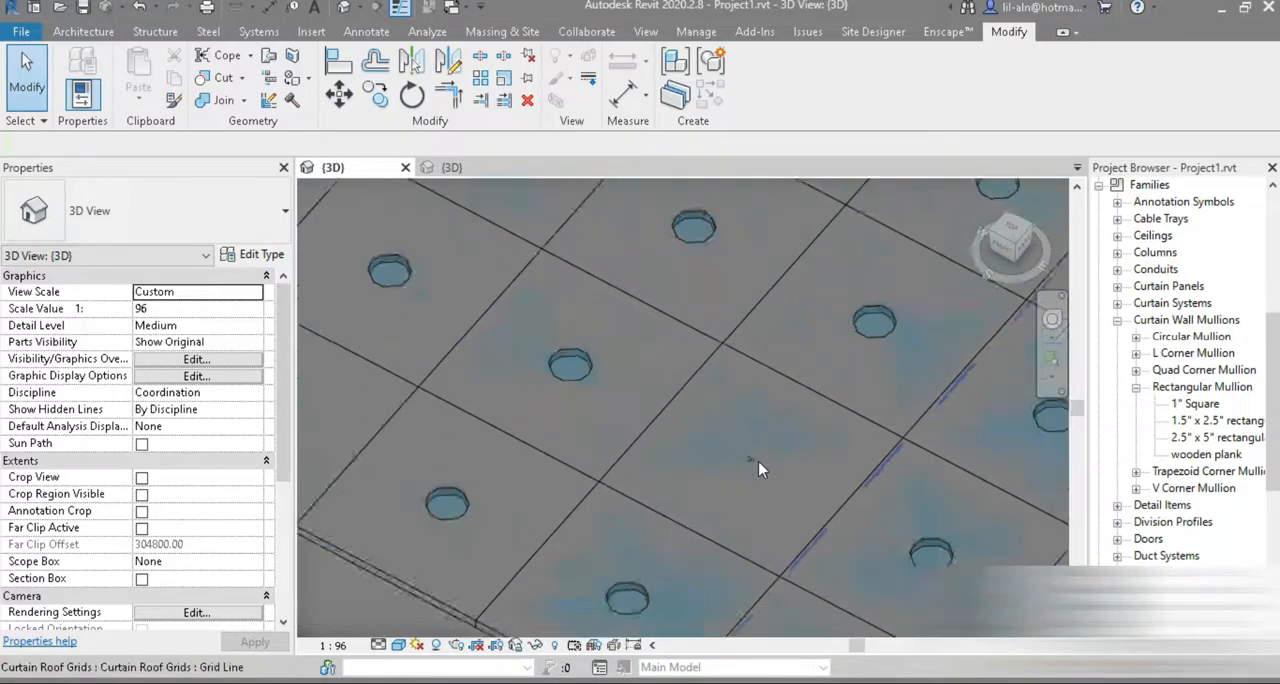
- Select a roof panel and set its dia of circle to 480
{"action": "left_click", "coordinate": [598, 460]}
{"action": "double_click", "coordinate": [190, 291]}
{"action": "type", "text": "48"}
{"action": "key", "text": "Return"}
{"action": "scroll", "coordinate": [686, 495], "scroll_direction": "down", "scroll_amount": 5}
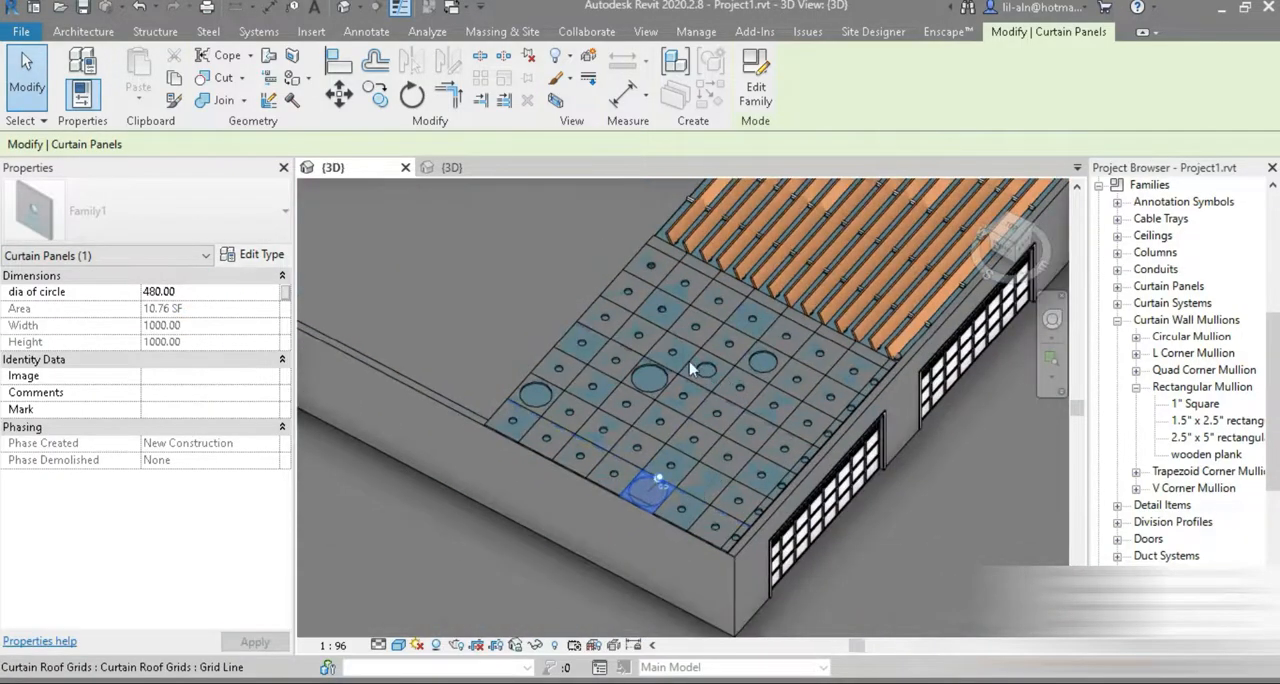
- Orbit around the roof to review the panel openings from the other side
{"action": "scroll", "coordinate": [651, 385], "scroll_direction": "up", "scroll_amount": 1}
{"action": "scroll", "coordinate": [609, 480], "scroll_direction": "down", "scroll_amount": 3}
{"action": "middle_click_drag", "start_coordinate": [645, 482], "coordinate": [780, 430], "text": "shift"}
{"action": "scroll", "coordinate": [534, 455], "scroll_direction": "up", "scroll_amount": 3}
{"action": "middle_click_drag", "start_coordinate": [560, 448], "coordinate": [505, 500]}
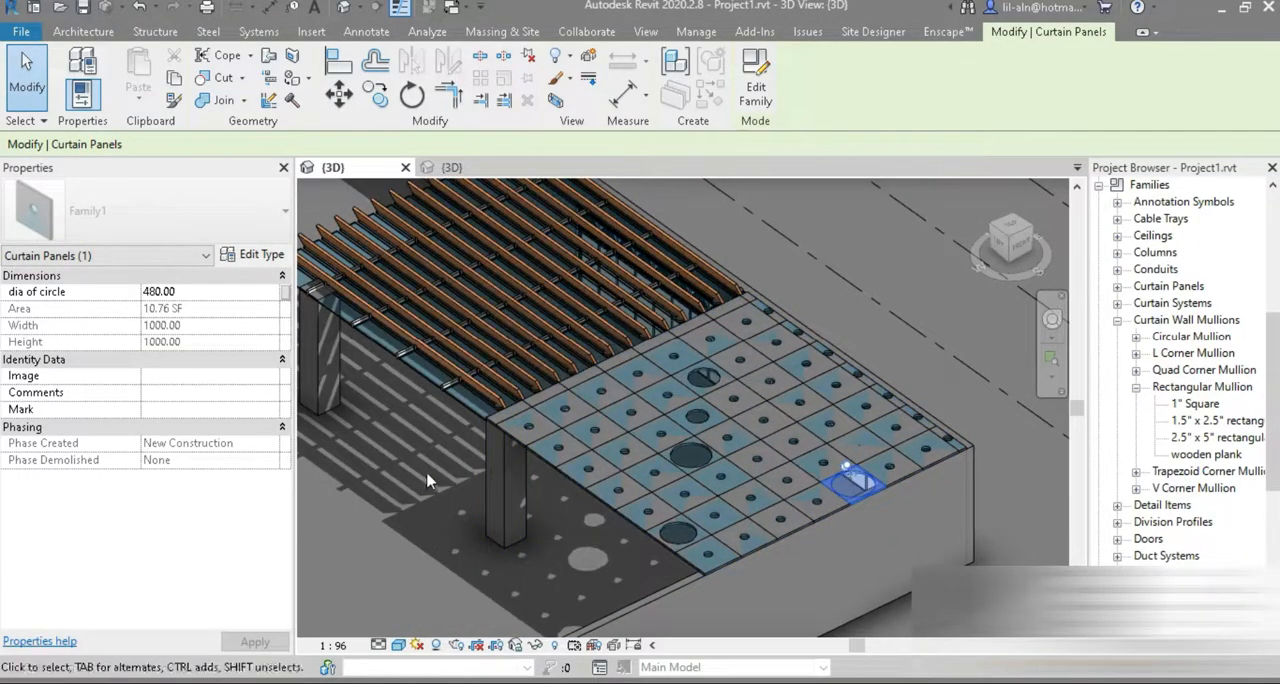